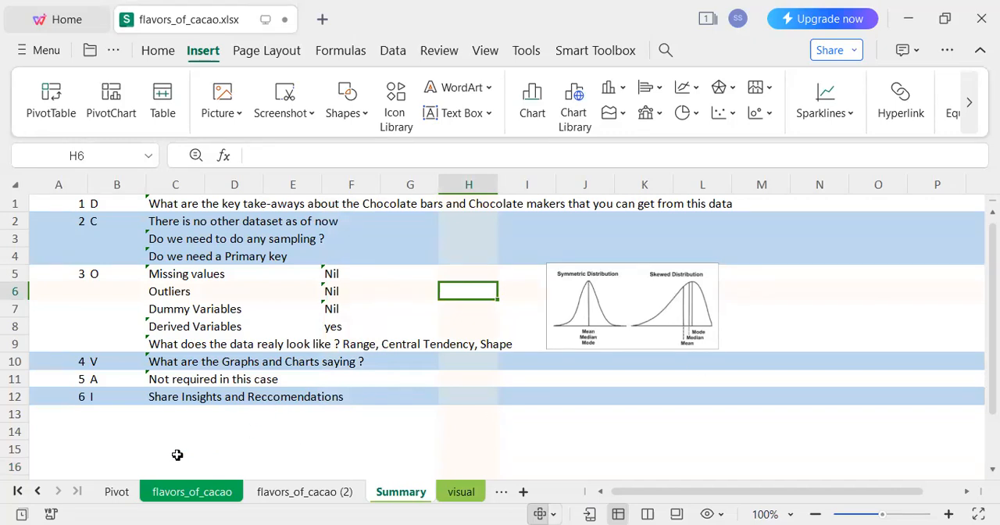
Review the column headers of the flavors_of_cacao sheet from Company to Broad Bean Origin, including Primary key and Company Location_2.
left_click(191, 491)
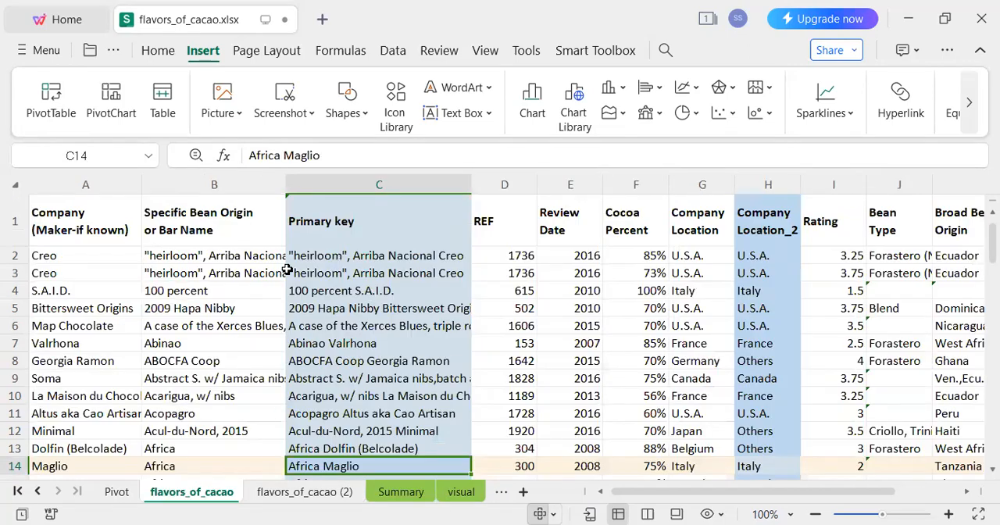
left_click(225, 229)
left_click(95, 236)
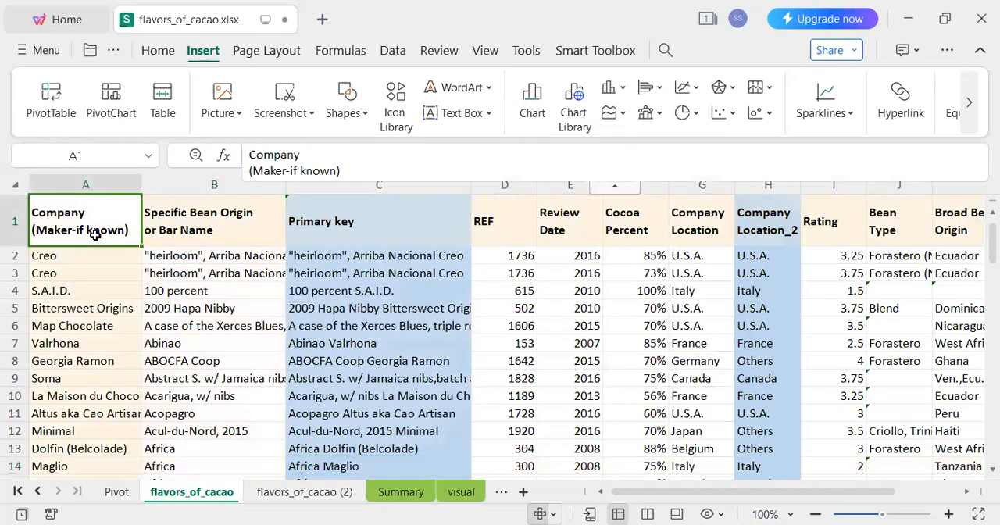
left_click(201, 237)
left_click(529, 222)
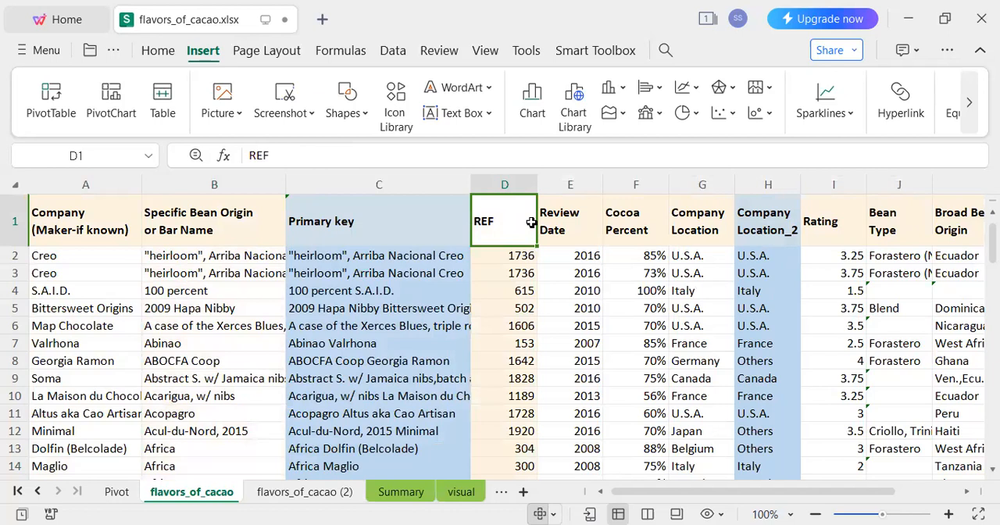
left_click(557, 220)
left_click(611, 224)
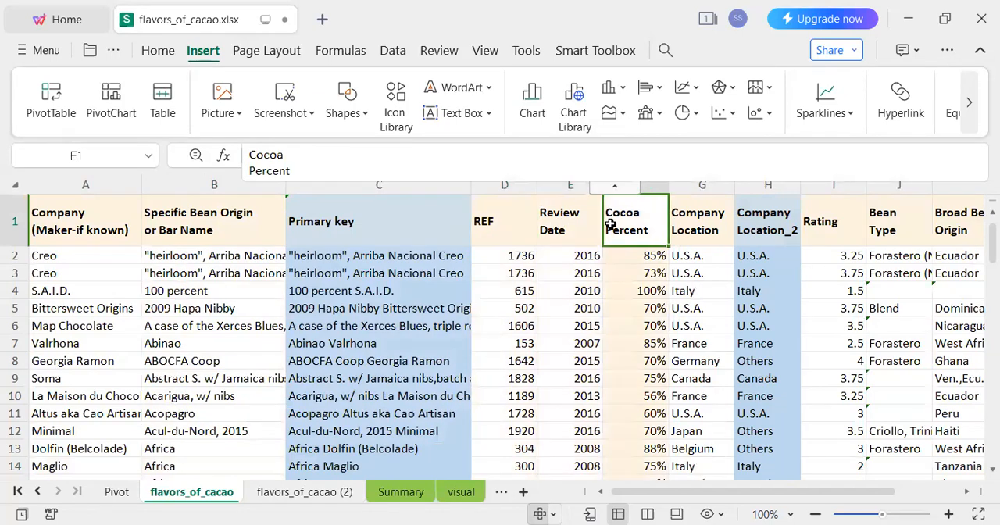
left_click(696, 223)
left_click(841, 219)
left_click(902, 225)
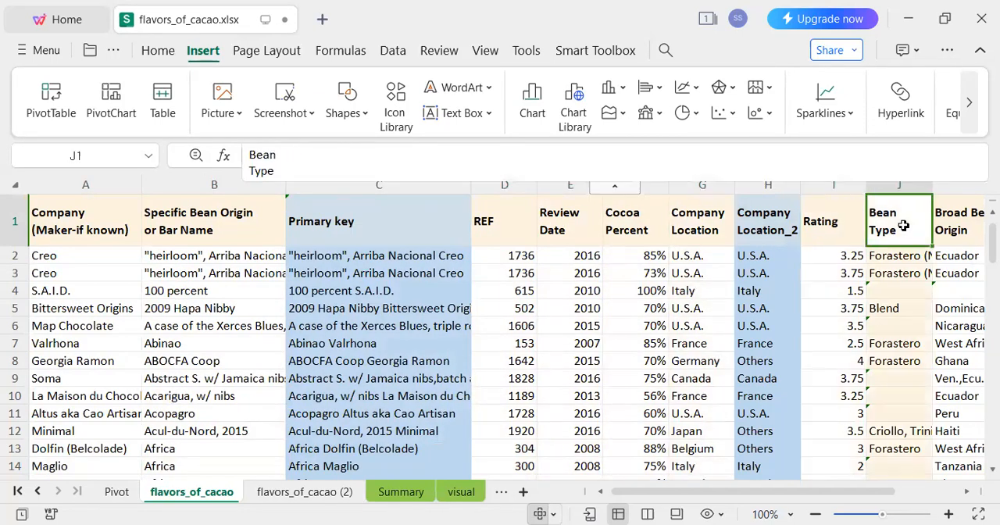
left_click(948, 224)
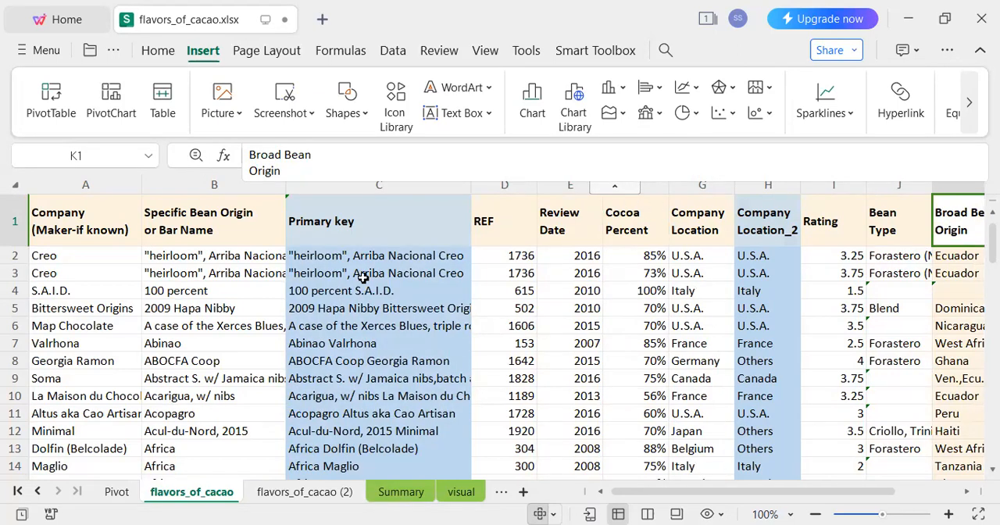
left_click(364, 217)
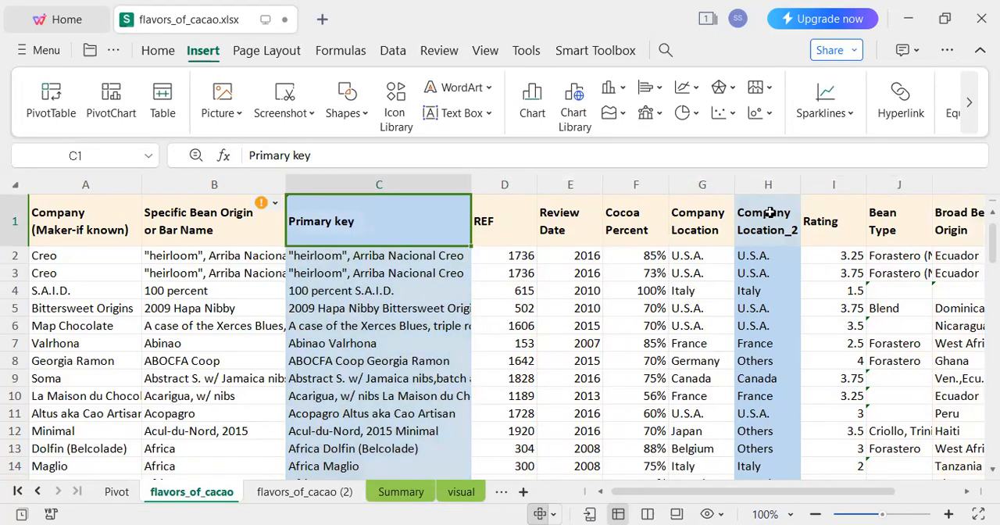
left_click(768, 214)
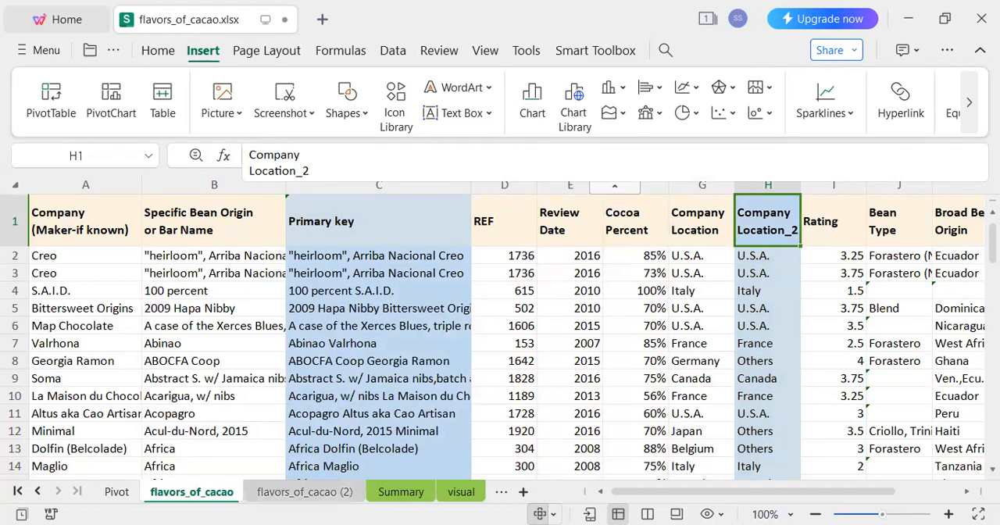
Review the analysis checklist on the Summary sheet down to the insights and recommendations row.
left_click(388, 491)
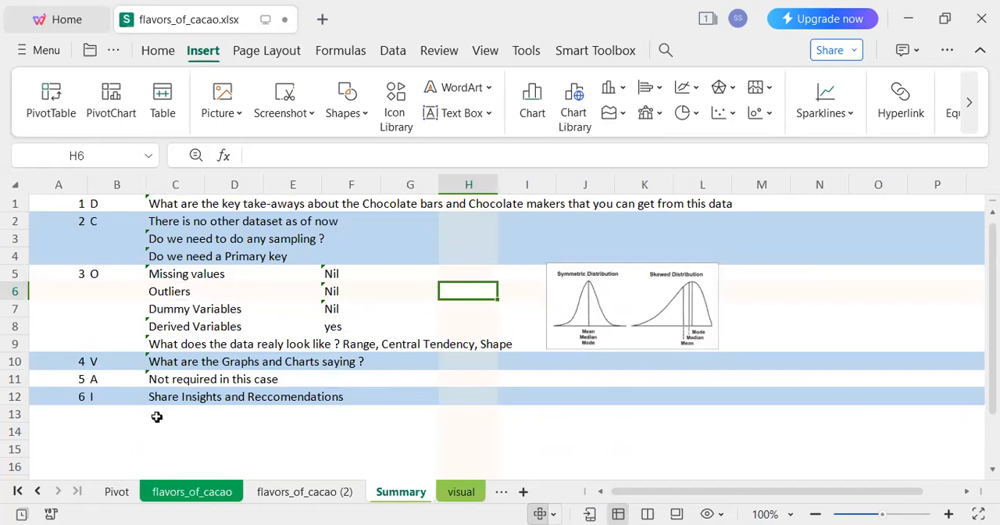
left_click(208, 378)
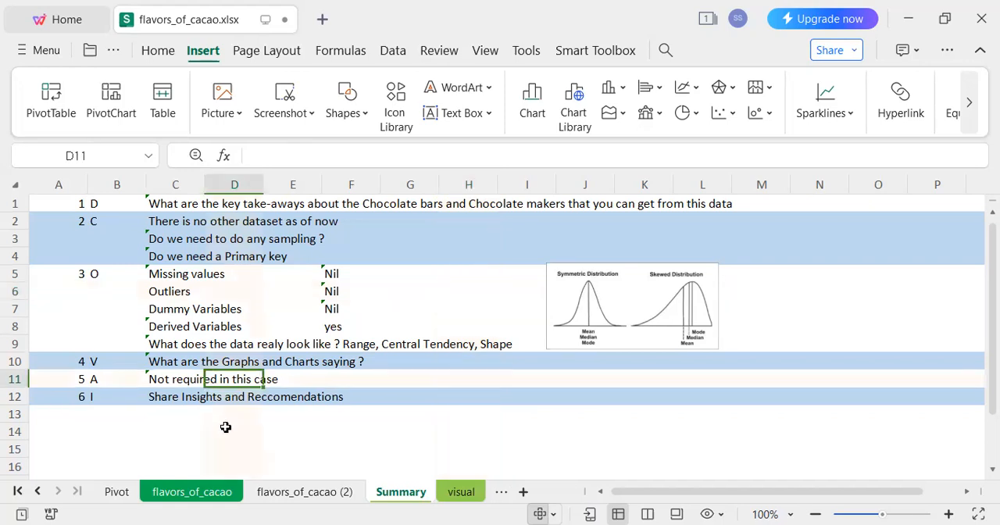
left_click(193, 410)
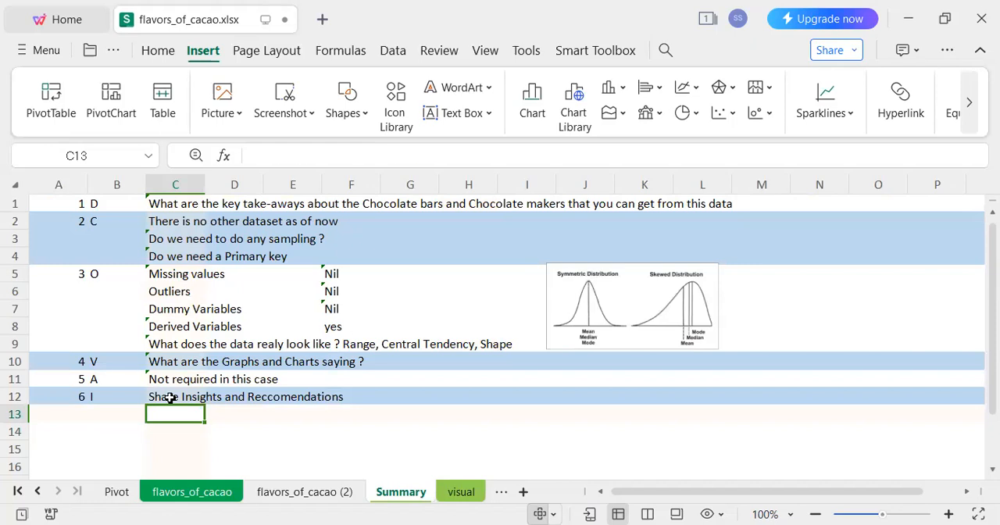
left_click(174, 395)
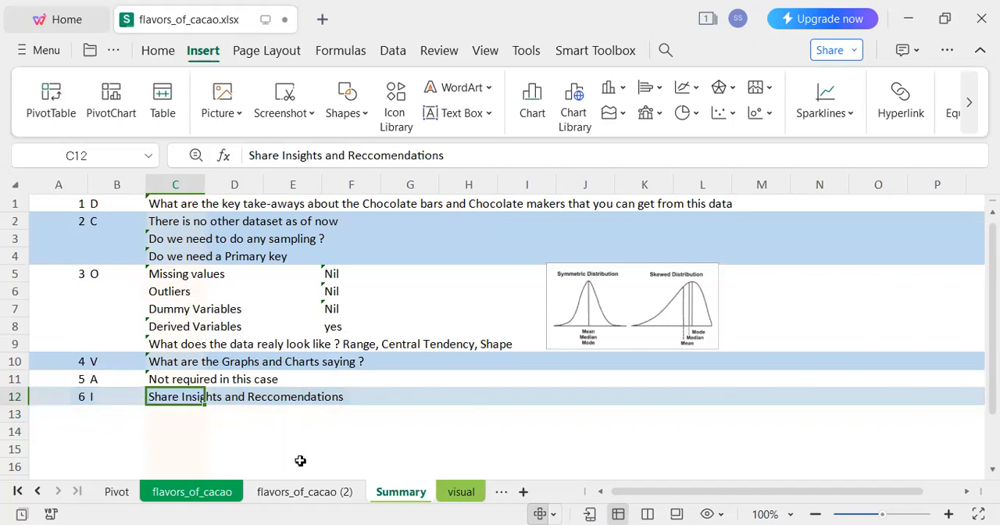
Bring up the top 10 companies by rating count on the visual sheet.
left_click(461, 492)
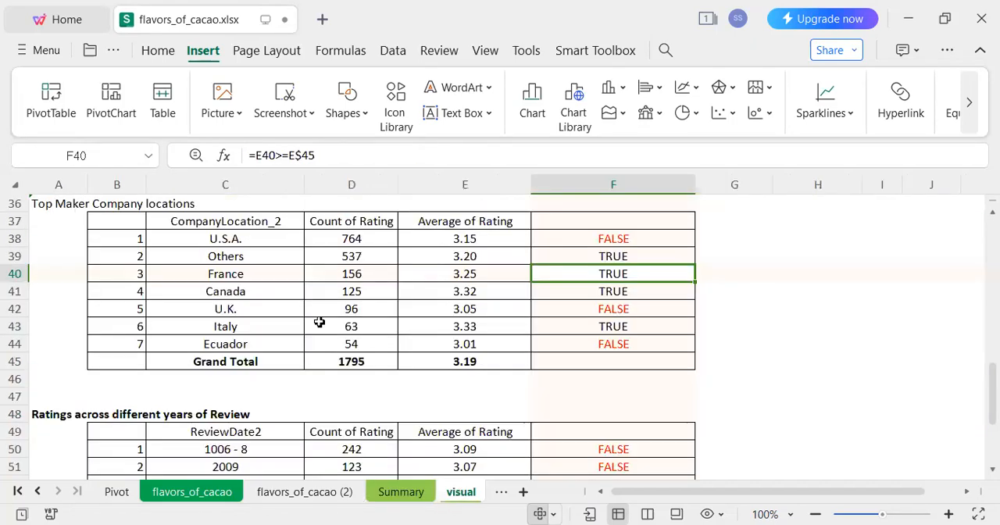
left_click(293, 277)
left_click_drag(980, 348, 977, 238)
scroll(500, 336, "up", 10)
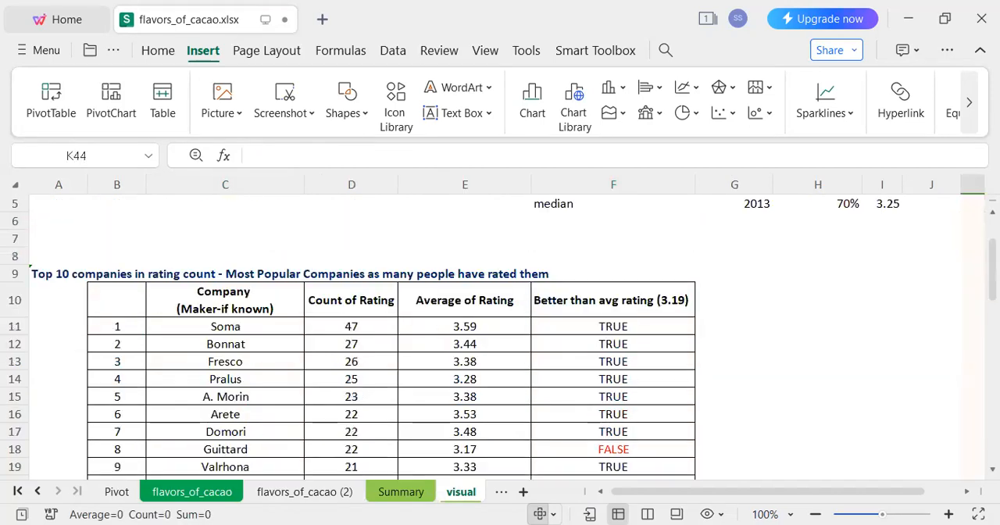
Inspect the Pivot sheet's table of rating count and average by ReviewDate2, and return to the visual sheet.
left_click(117, 491)
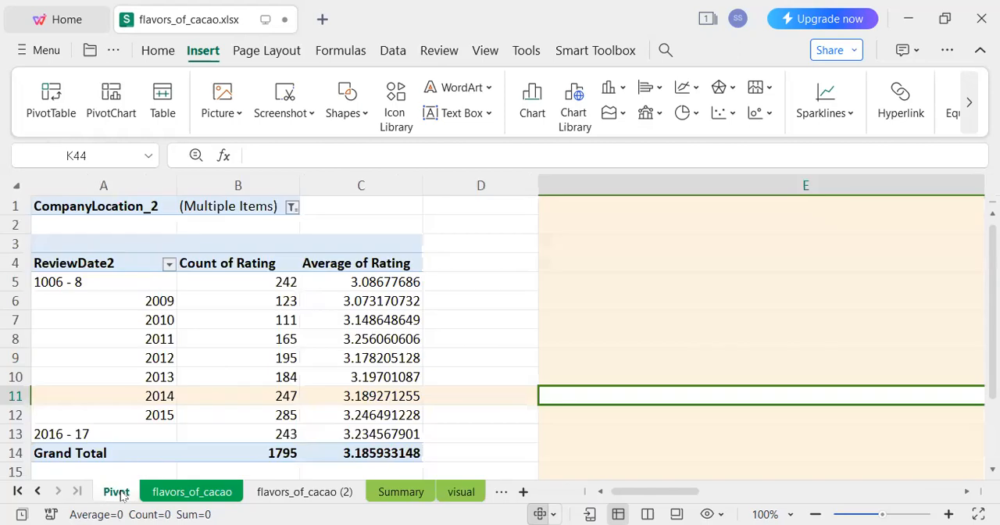
left_click(405, 295)
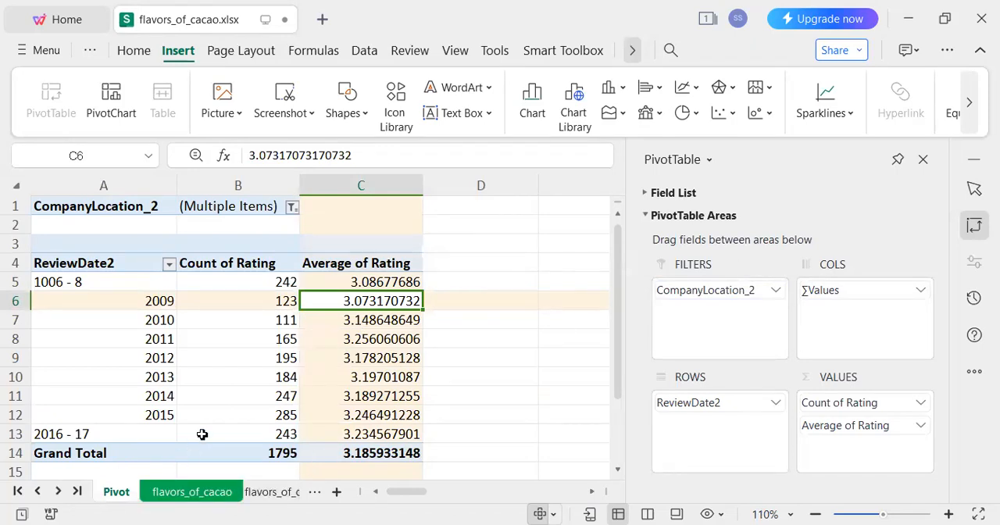
left_click(57, 490)
left_click(58, 490)
left_click(187, 491)
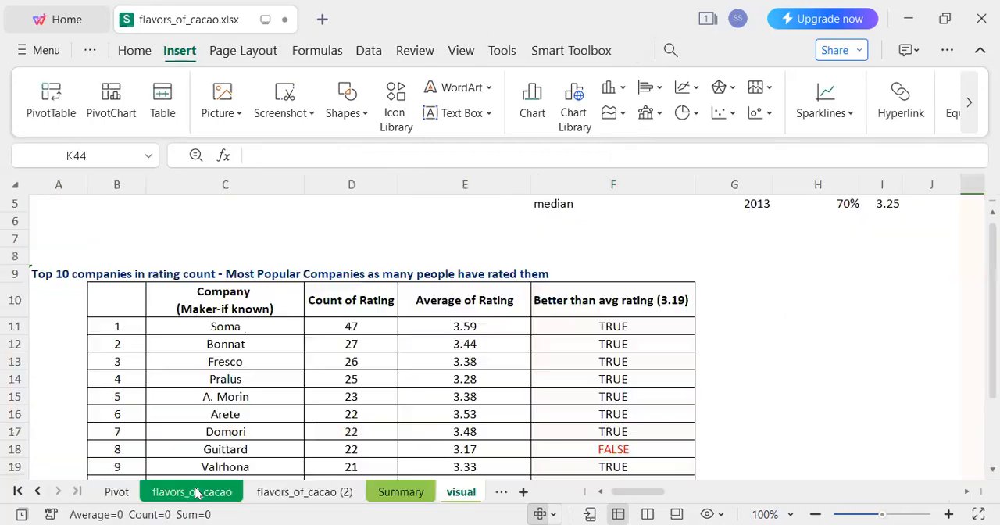
Select the min, max, average and median table for ReviewDate, CocoaPercent and Rating in F1:I5.
left_click(389, 275)
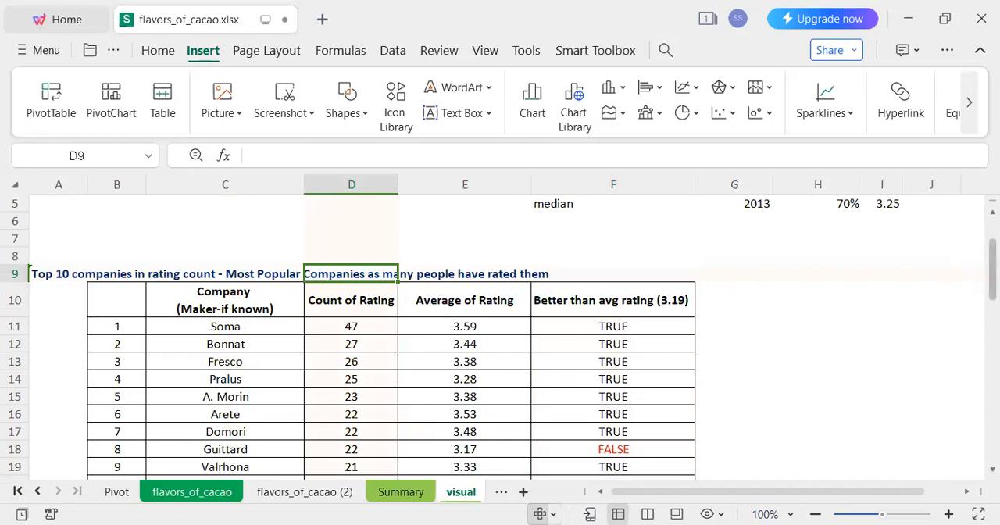
scroll(546, 313, "up", 2)
left_click(571, 201)
left_click_drag(775, 243, 873, 276)
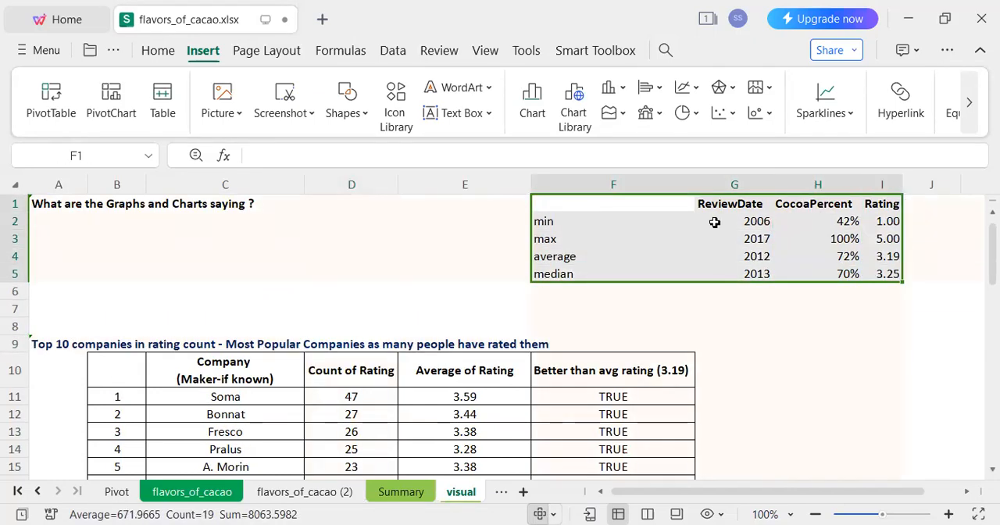
Examine the top 10 companies table on the visual sheet from its header row down to the grand total.
left_click(253, 371)
left_click(732, 372)
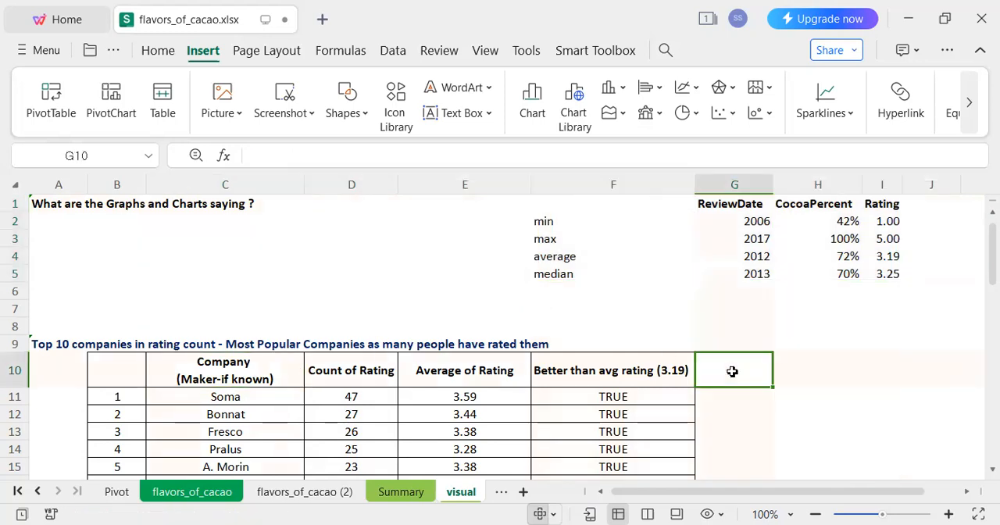
key("Down")
key("Down")
key("Down")
key("Down")
key("Down")
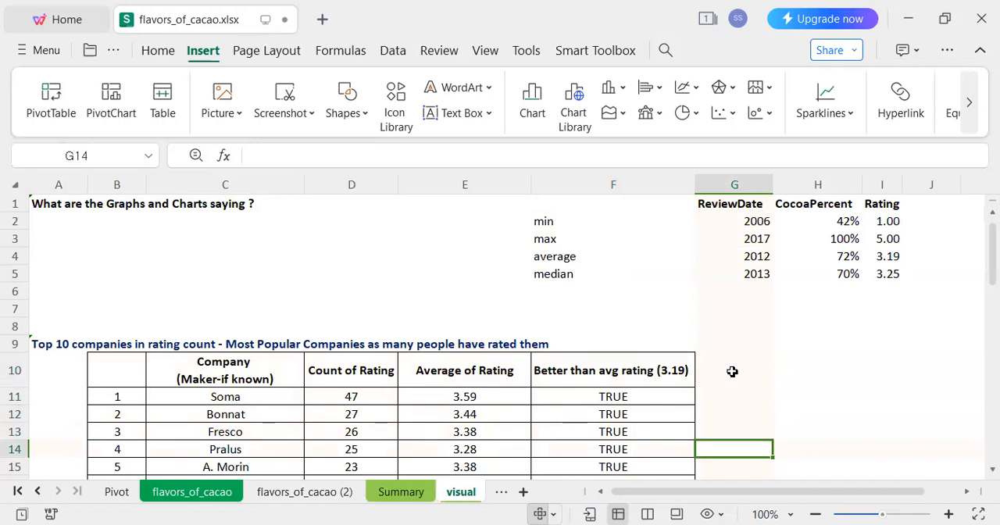
key("Down")
key("Down")
key("Down")
key("Down")
key("Down")
key("Down")
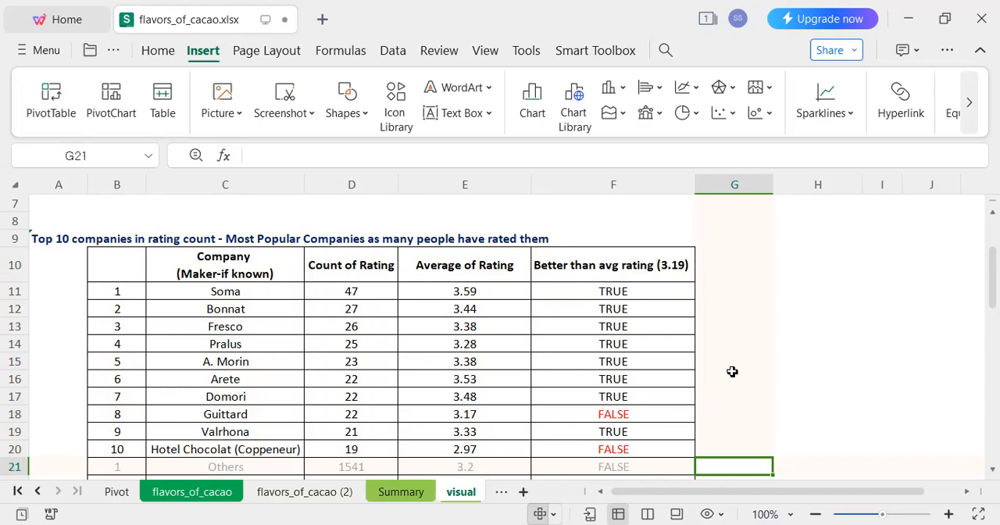
key("Down")
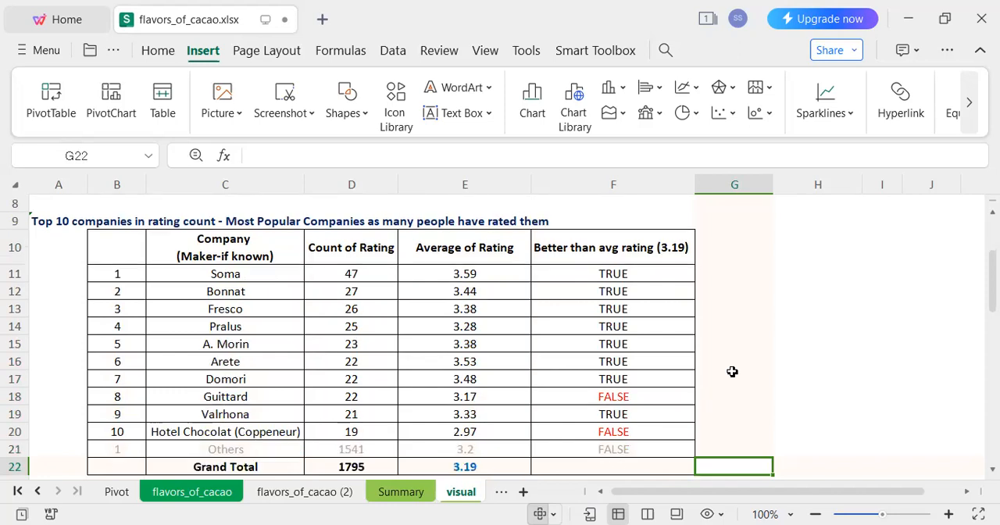
key("Down")
key("Down")
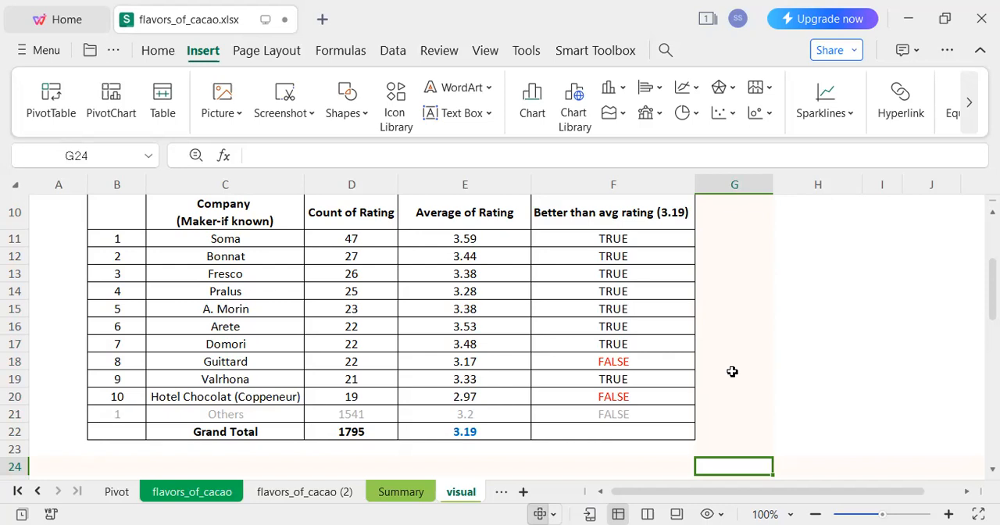
Examine the Average of Rating values of the listed companies in column E.
key("Left")
key("Up")
key("Up")
key("Up")
key("Up")
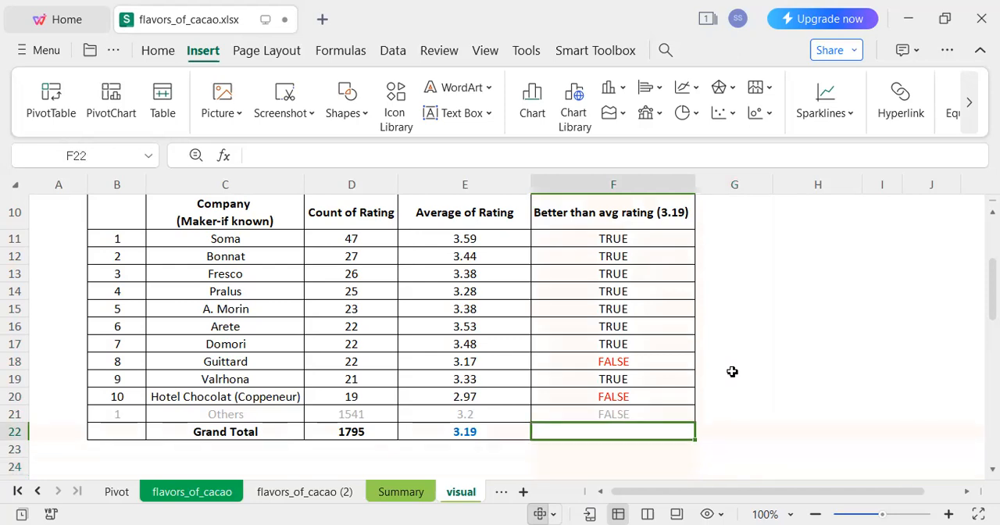
key("Up")
key("Up")
key("Up")
key("Left")
key("Down")
key("Down")
key("Down")
key("Down")
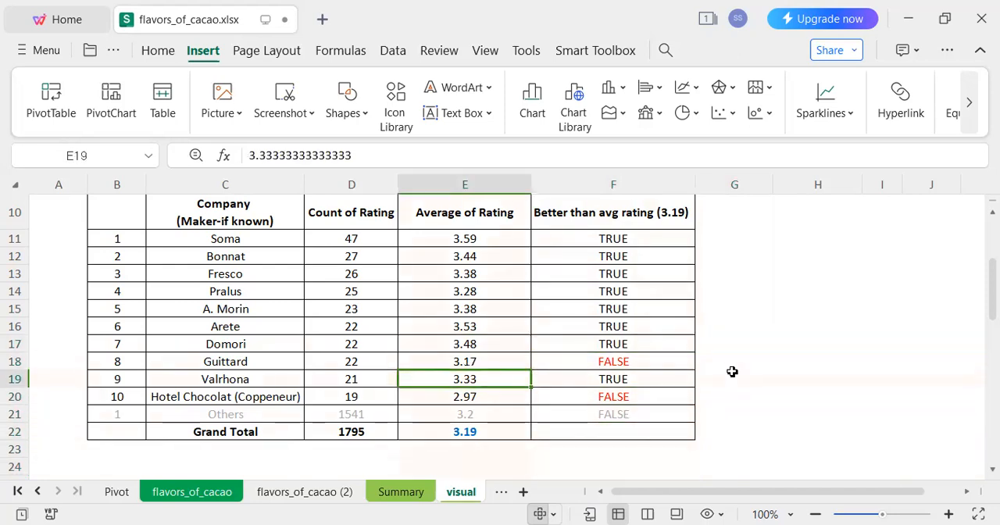
key("Up")
key("Up")
key("Up")
key("Up")
key("Up")
key("Up")
key("Up")
key("Up")
key("Up")
key("Up")
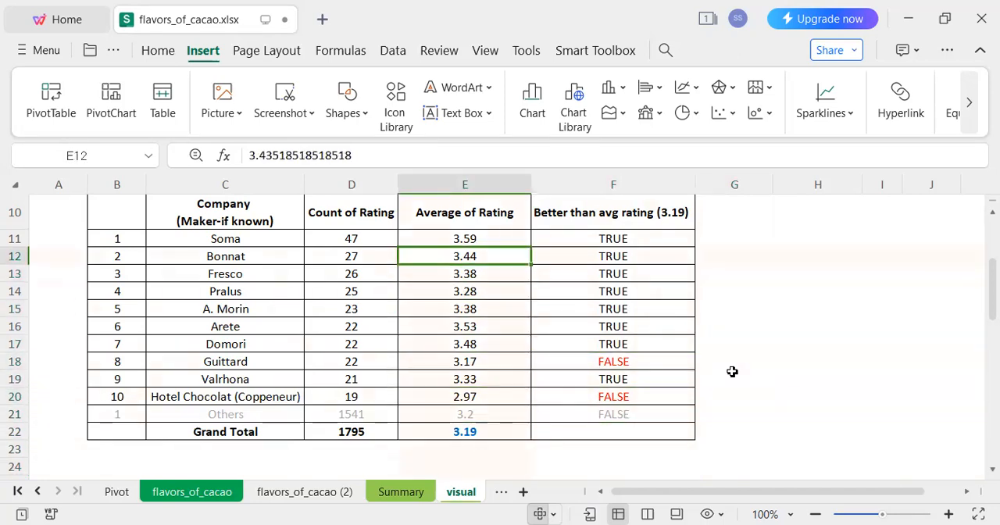
Check the better-than-average formulas in column F from Soma down to Guittard.
key("Up")
key("Right")
key("Down")
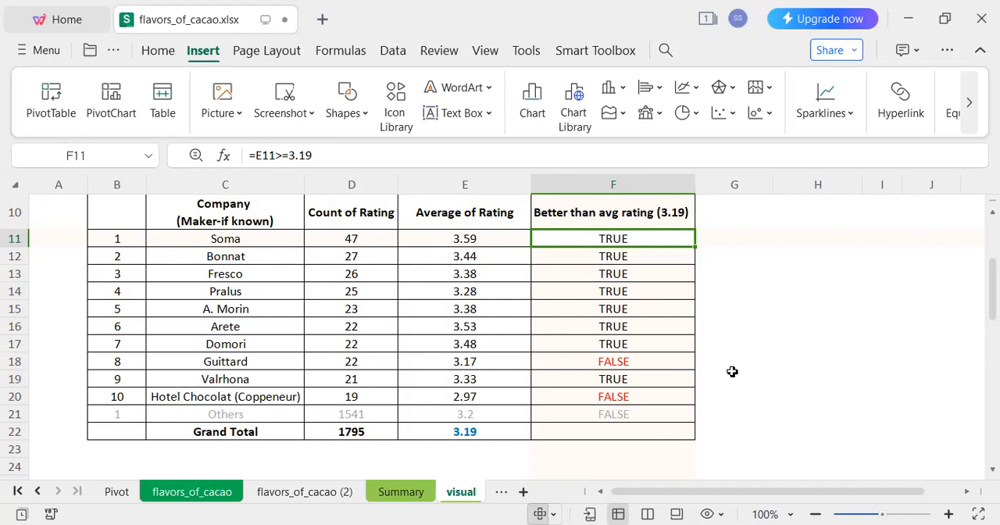
key("Down")
key("Down")
key("Down")
key("Down")
key("Down")
key("Down")
key("Down")
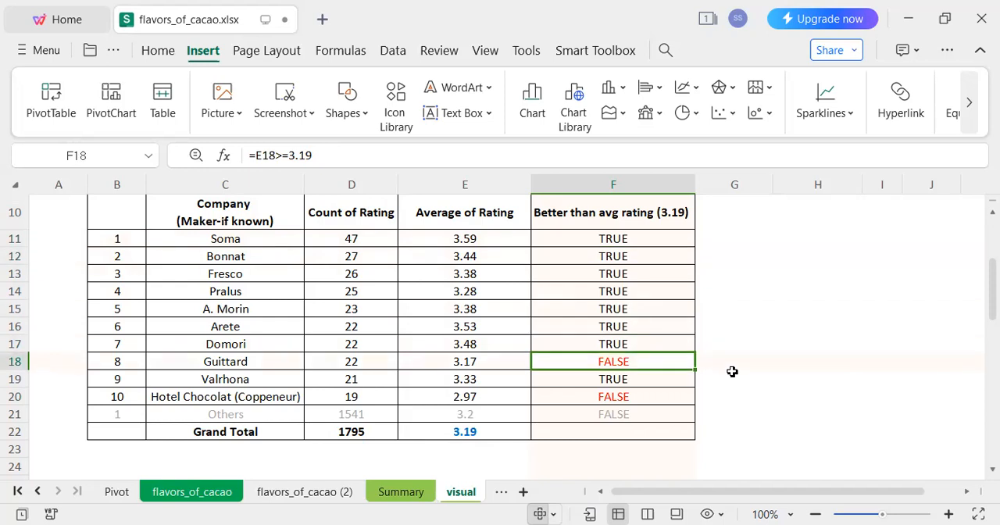
key("Left")
key("Right")
Compare the grand total average rating in E22 with the better-than-average flags for the companies in column F.
left_click(497, 446)
left_click(514, 434)
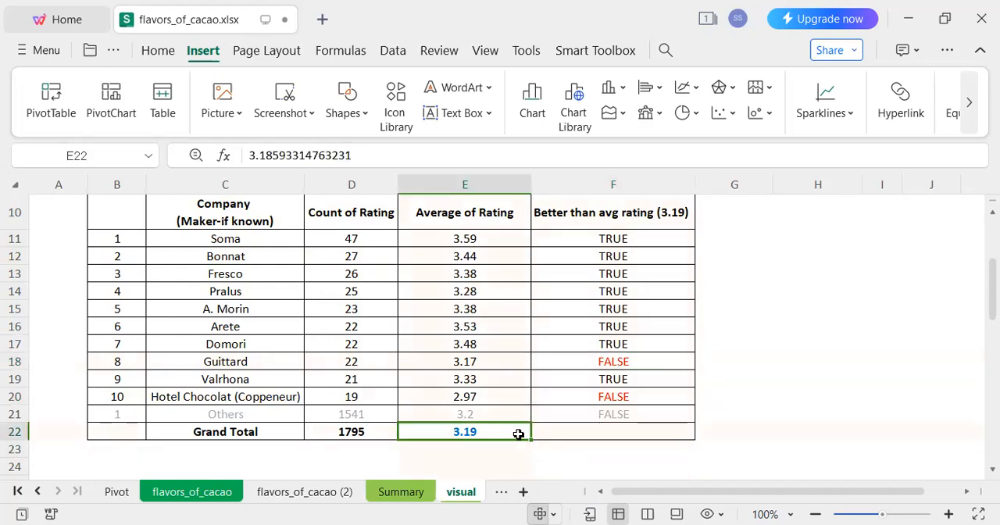
left_click(659, 240)
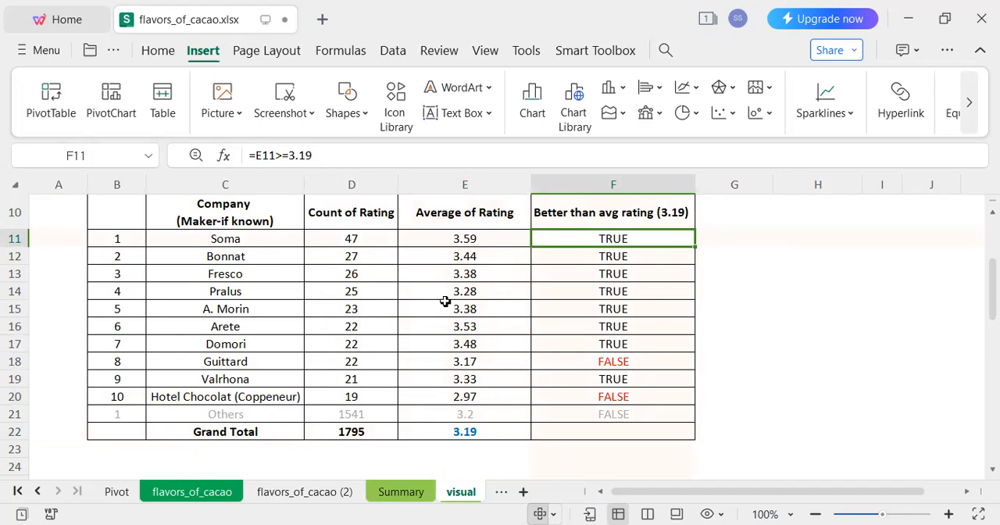
left_click(605, 345)
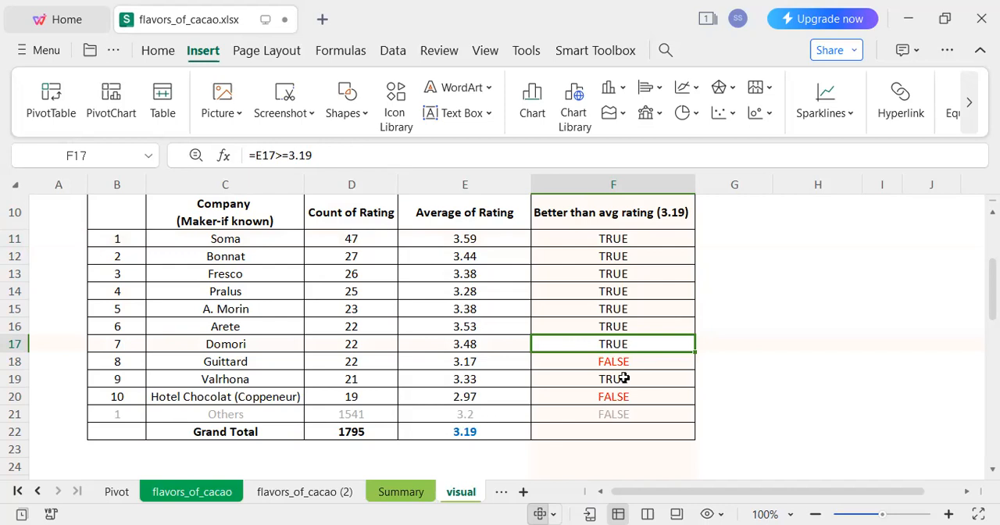
left_click(636, 406)
left_click(521, 432)
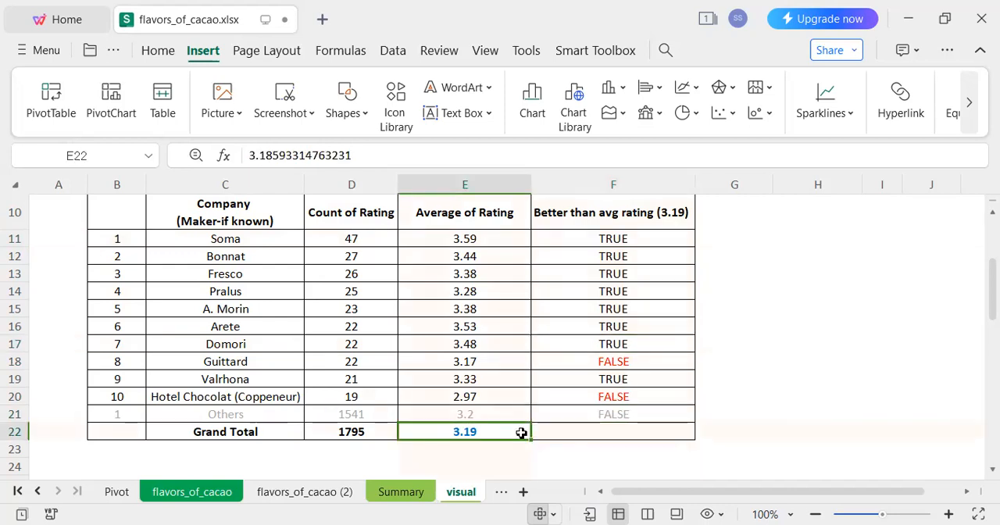
Colour the text of the Guittard row in the top companies table red.
key("Down")
key("Down")
key("Down")
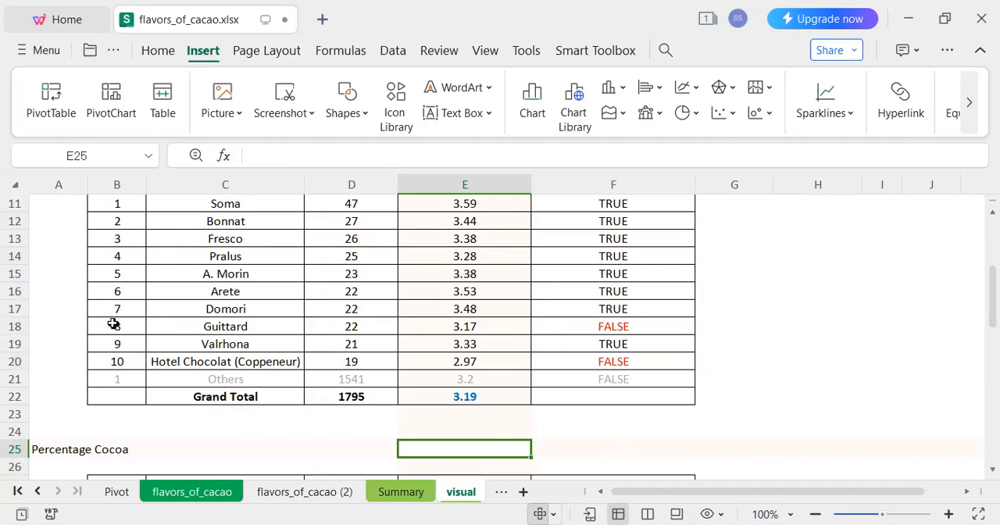
left_click(15, 326)
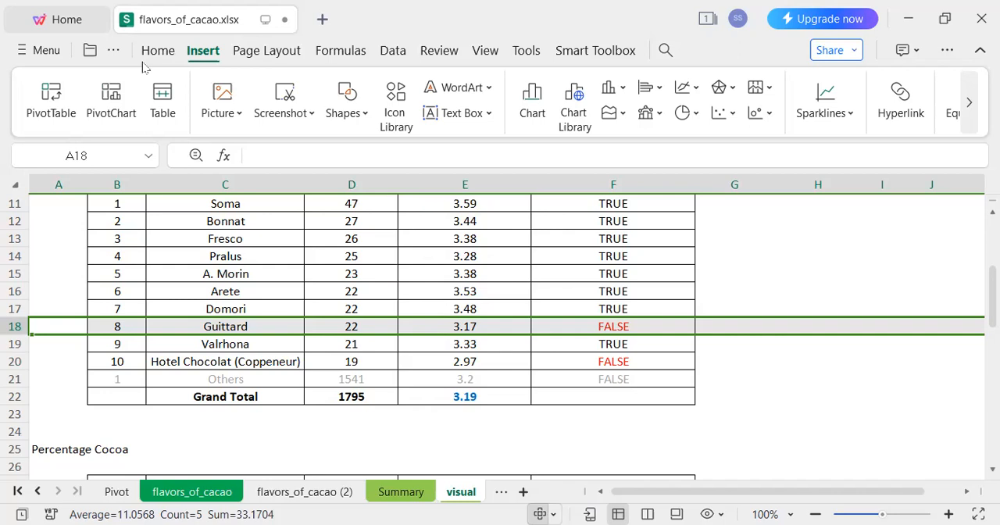
left_click(361, 114)
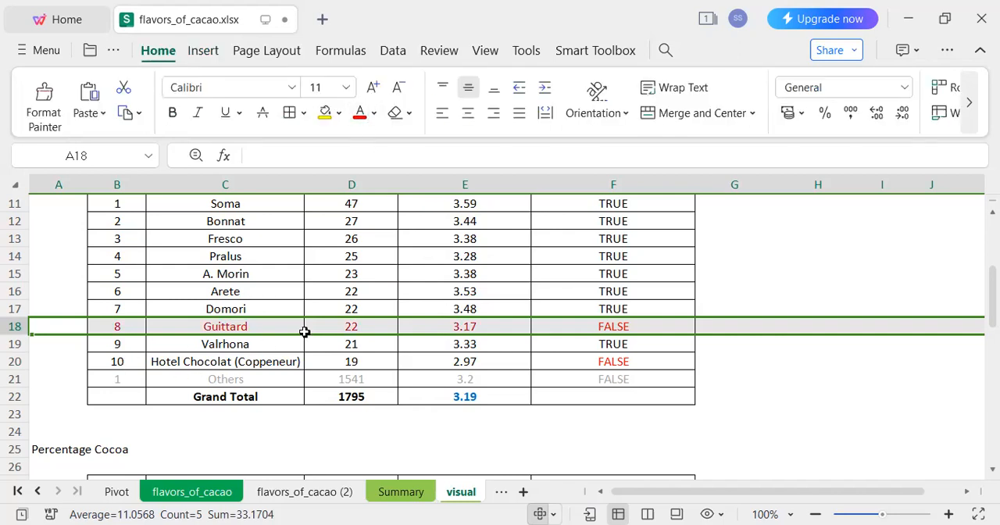
left_click(352, 327)
left_click(490, 325)
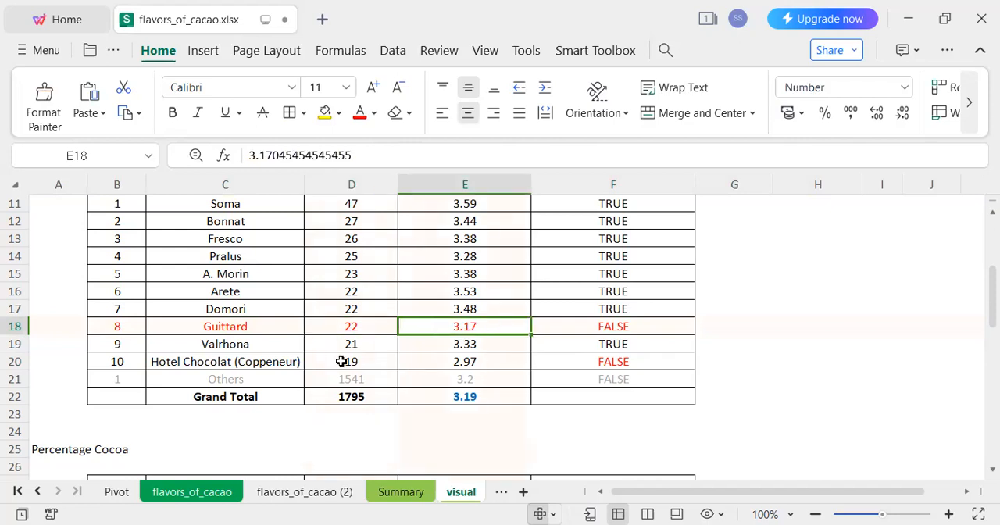
Colour the Hotel Chocolat (Coppeneur) row's text red and compare its average rating with the grand total average.
left_click(15, 361)
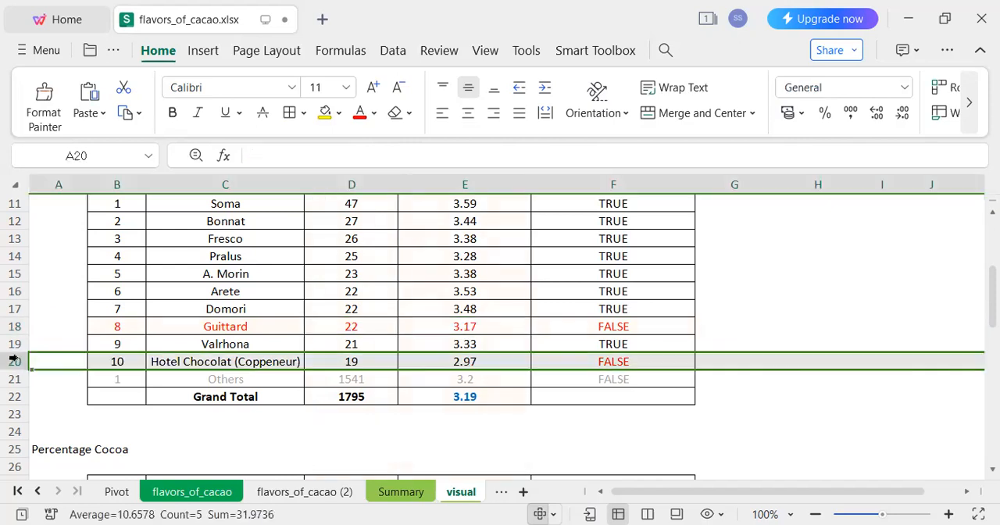
left_click(360, 113)
left_click(257, 361)
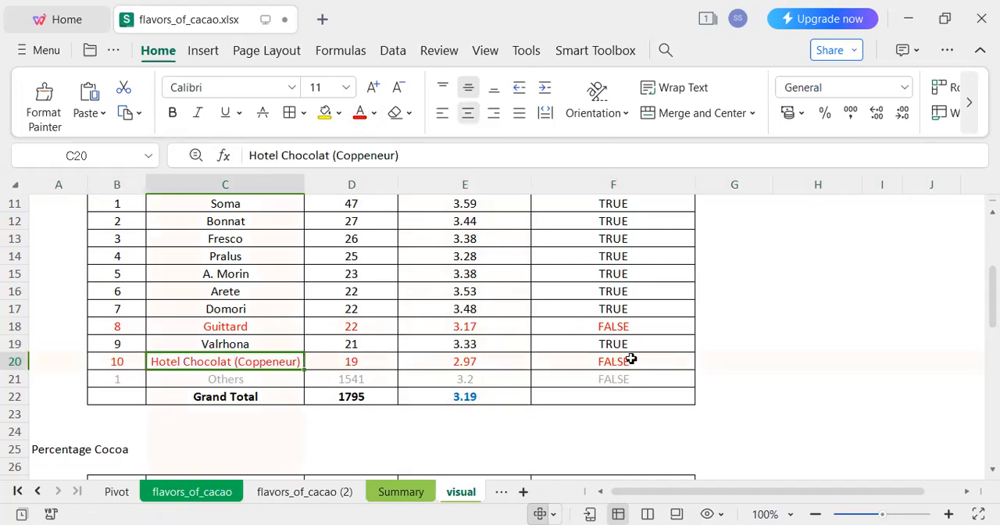
left_click(485, 393)
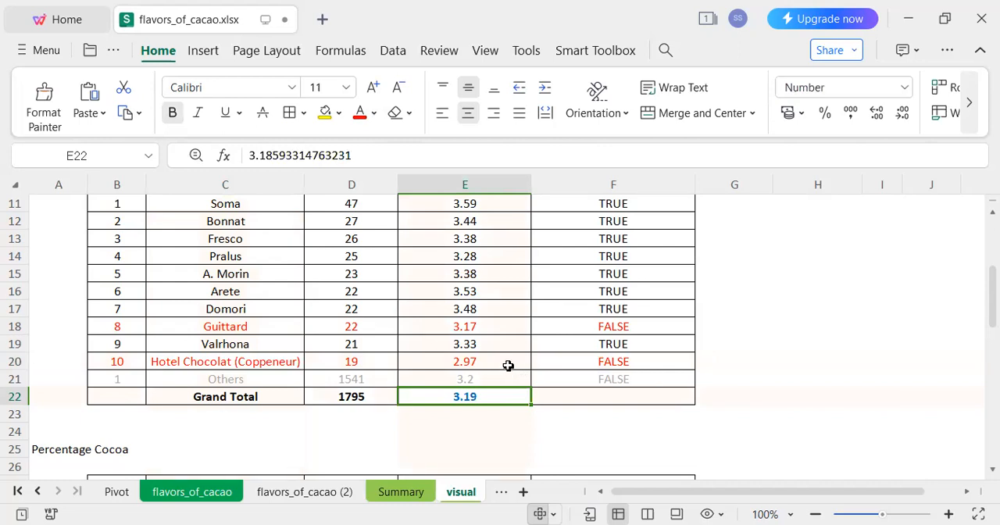
left_click(499, 364)
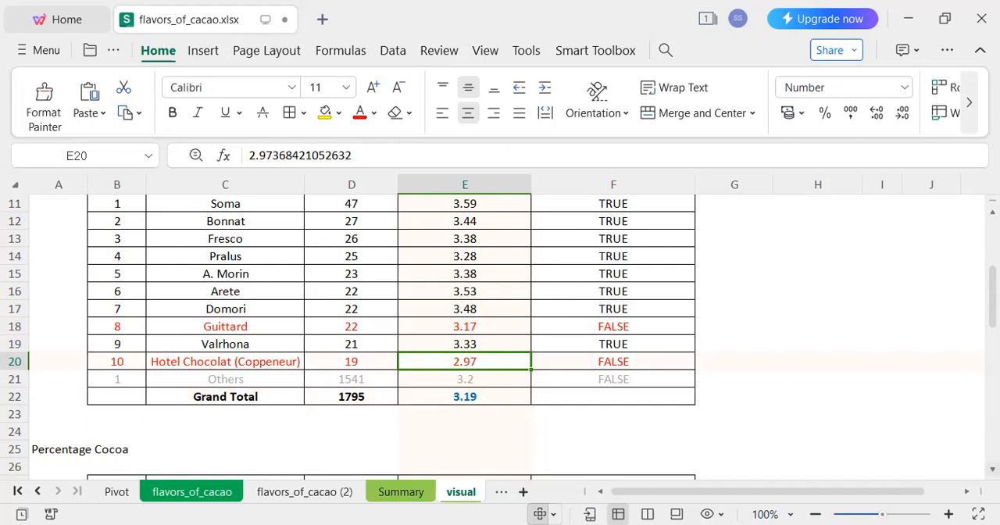
Make the Percentage Cocoa heading in row 25 bold.
scroll(499, 336, "down", 2)
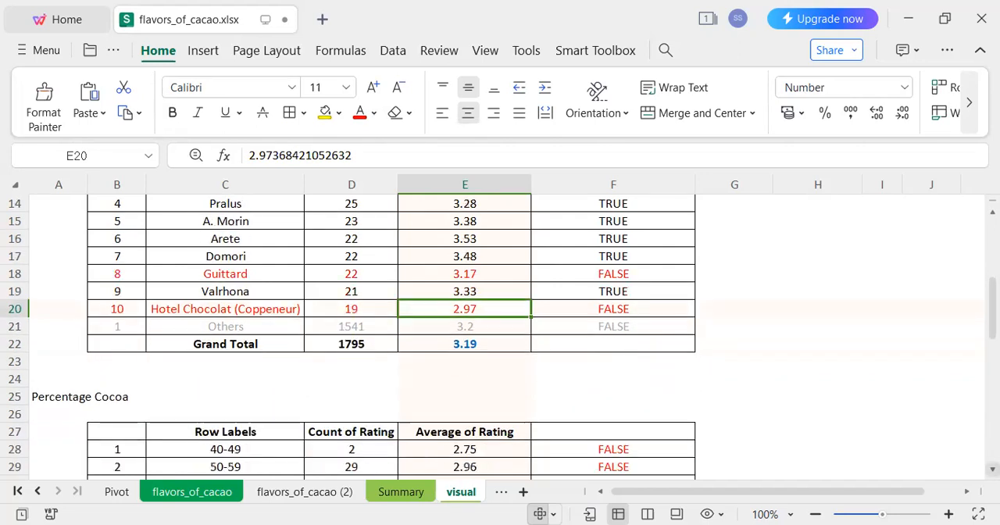
scroll(351, 288, "down", 2)
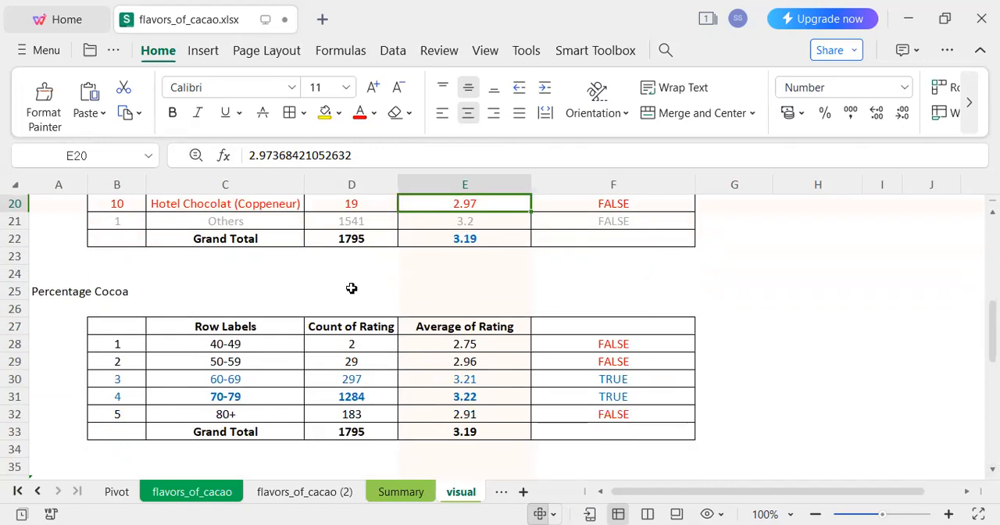
left_click(14, 290)
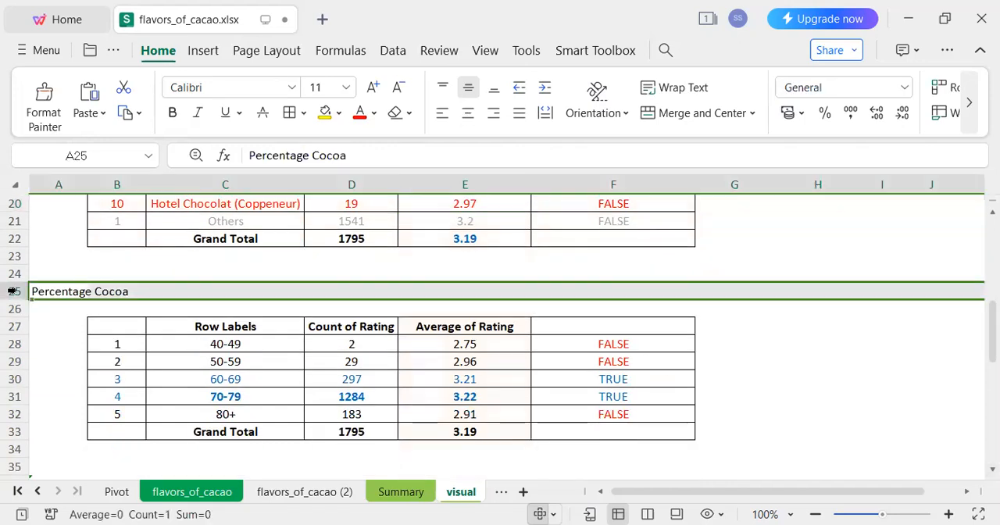
left_click(374, 114)
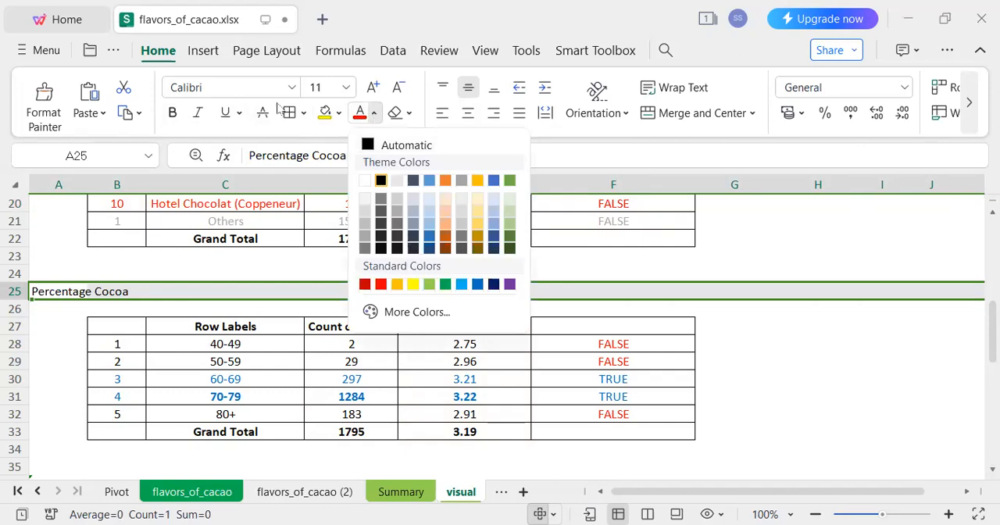
left_click(173, 114)
left_click(252, 313)
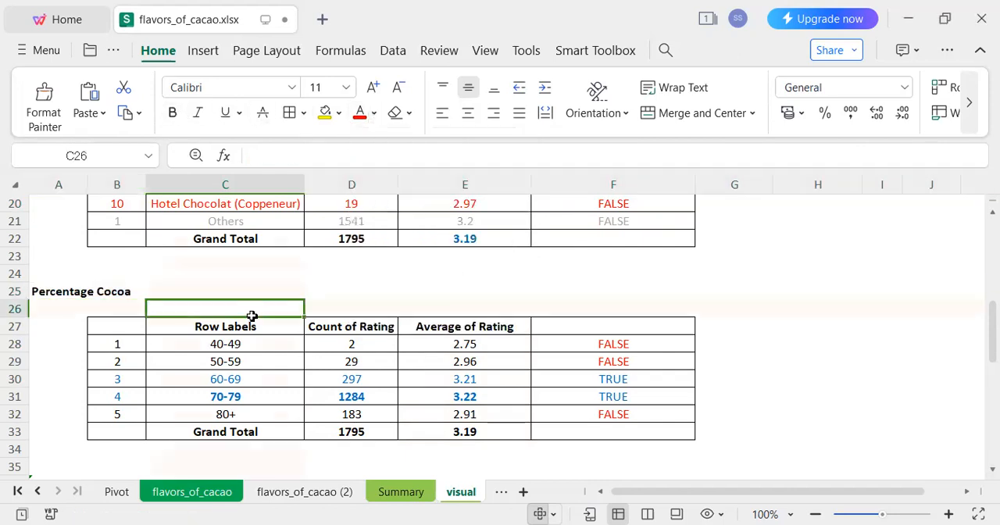
Colour the text of the 80+, 50-59 and 40-49 rows in the Percentage Cocoa table red.
left_click_drag(284, 345, 269, 425)
left_click_drag(273, 345, 269, 407)
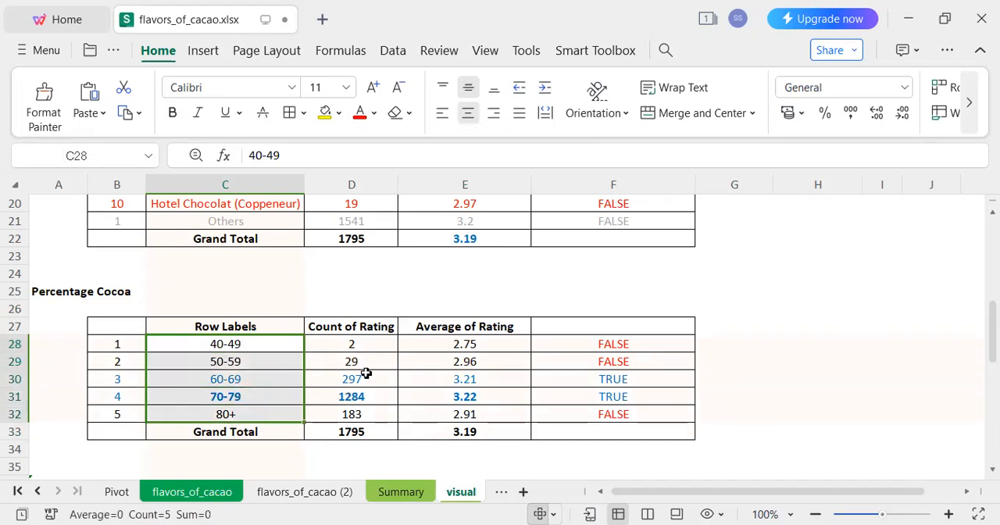
left_click(388, 344)
left_click_drag(357, 361, 631, 412)
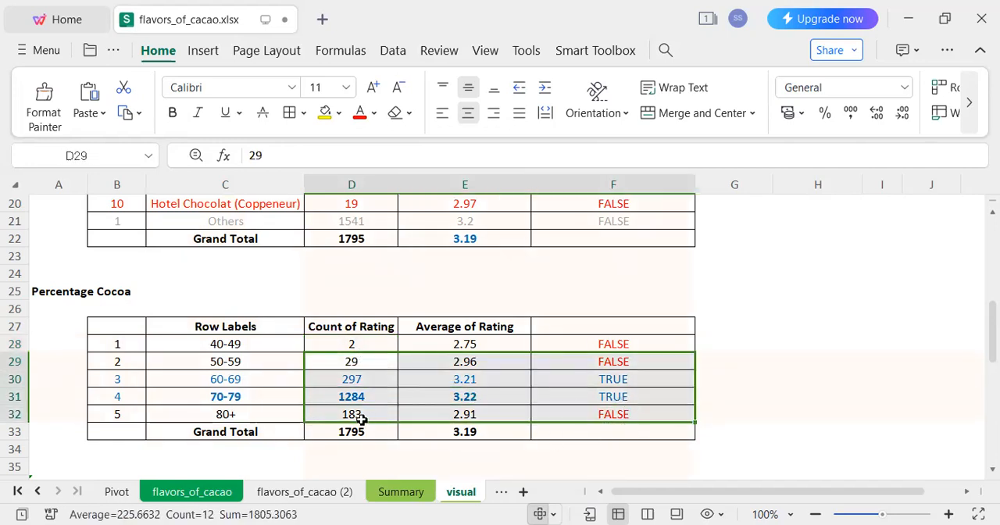
left_click(15, 414)
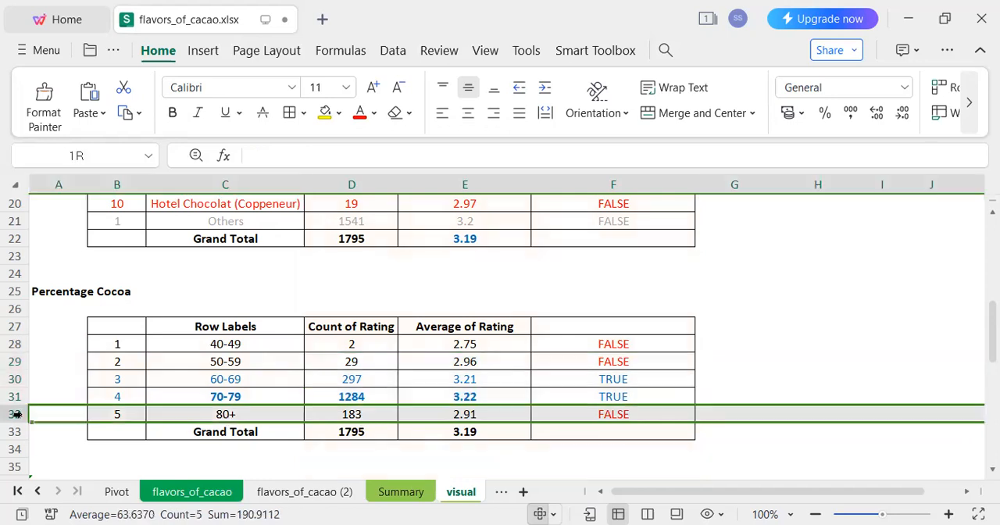
left_click(361, 117)
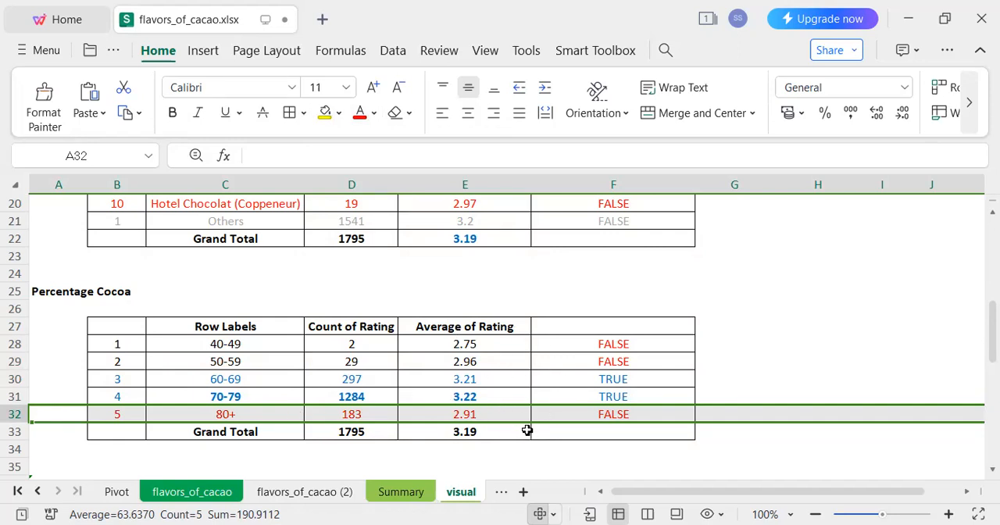
left_click(14, 361)
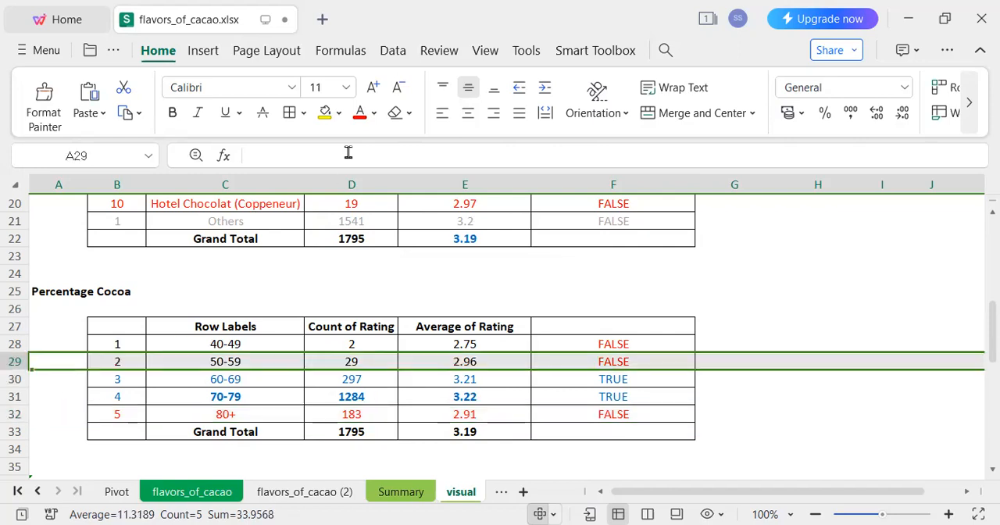
left_click(359, 117)
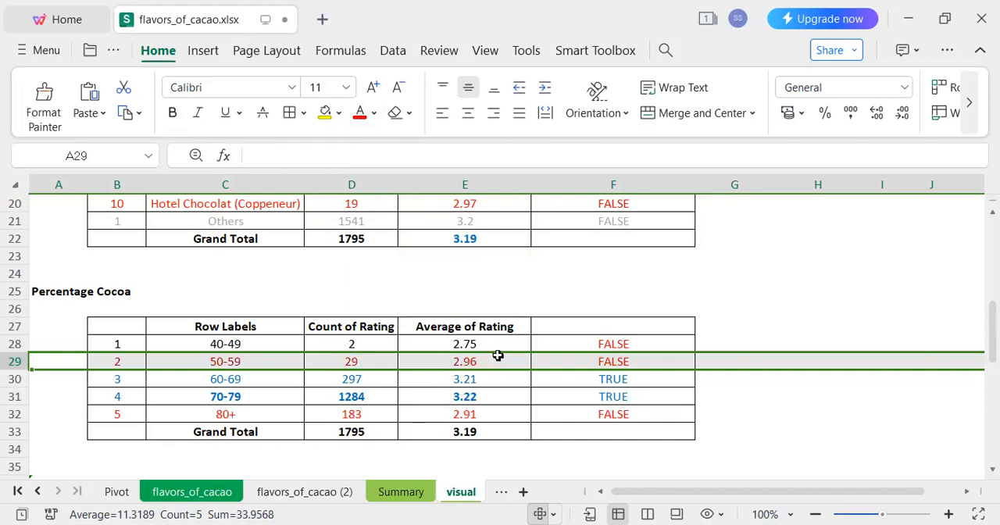
left_click(13, 343)
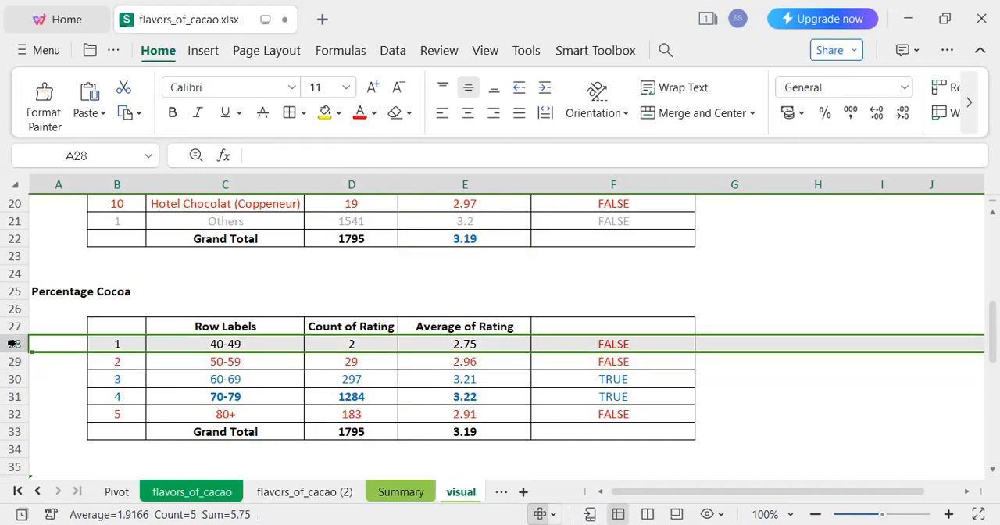
left_click(359, 113)
Compare the average ratings of the 60-69, 70-79 and 80+ cocoa ranges in column E.
left_click(411, 402)
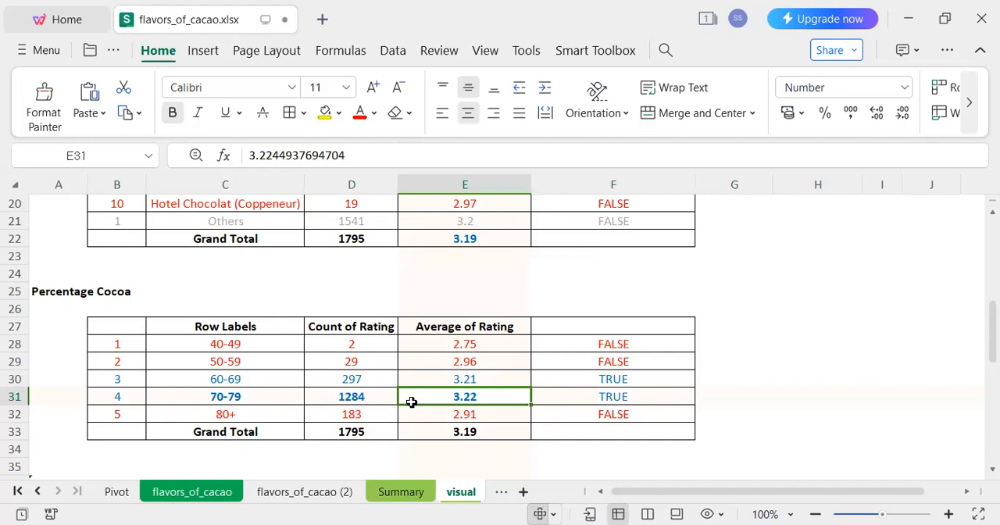
key("Up")
key("Up")
key("Down")
key("Down")
key("Down")
key("Up")
key("Up")
Make the Top Maker Company locations heading in row 36 bold.
key("Down")
key("Down")
key("Down")
key("Down")
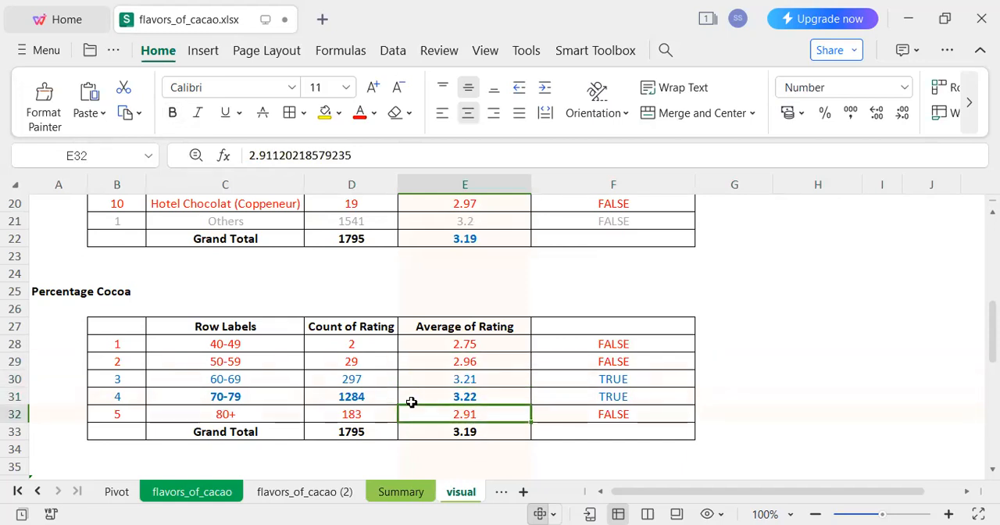
key("Down")
key("Down")
key("Down")
key("Down")
key("Down")
key("Down")
key("Down")
key("Down")
key("Down")
key("Down")
key("Down")
key("Down")
key("Down")
key("Down")
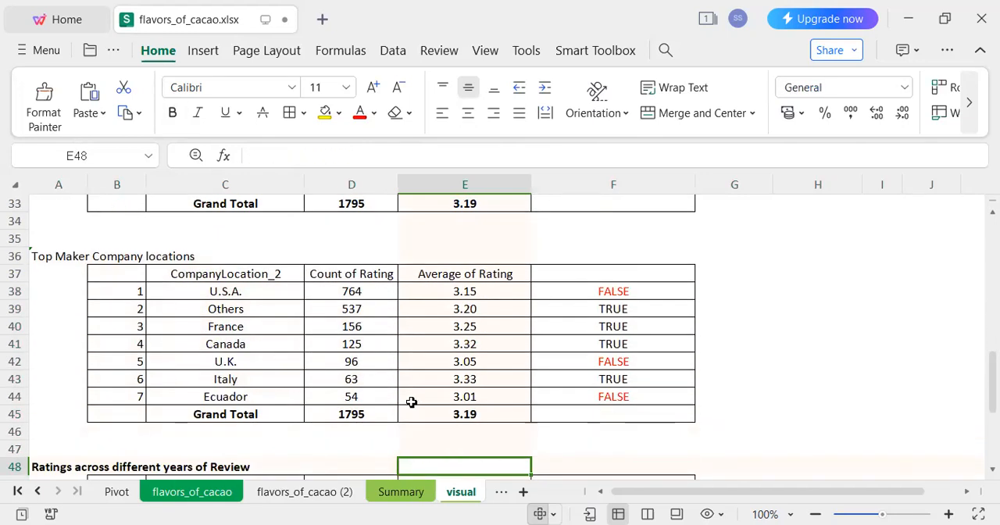
left_click(15, 258)
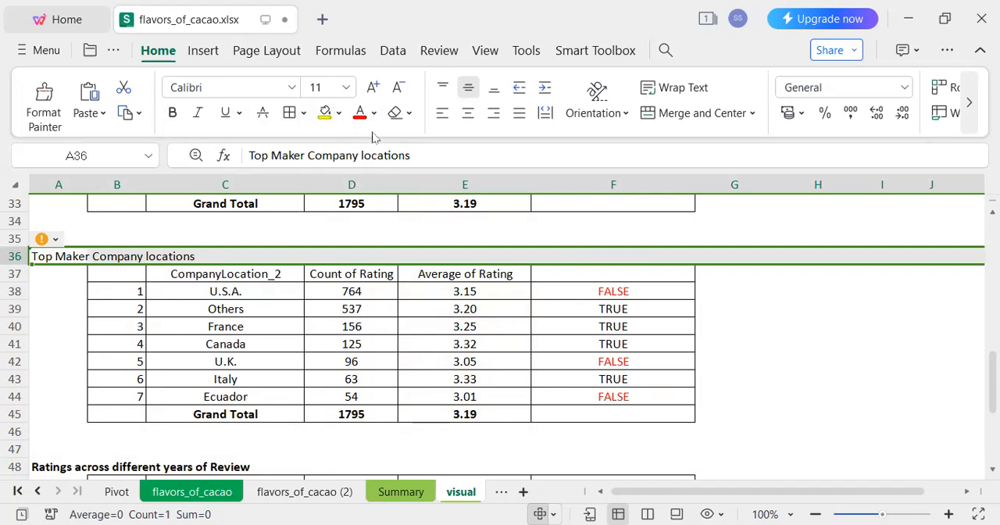
key("ctrl+b")
left_click(328, 346)
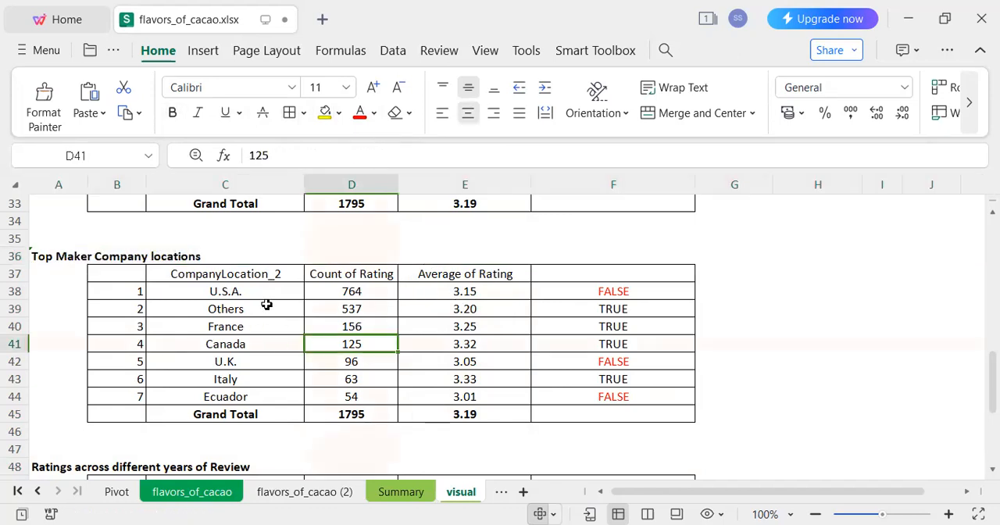
Review the maker company locations and colour the text of the U.K., U.S.A. and Ecuador rows red.
left_click_drag(261, 293, 280, 389)
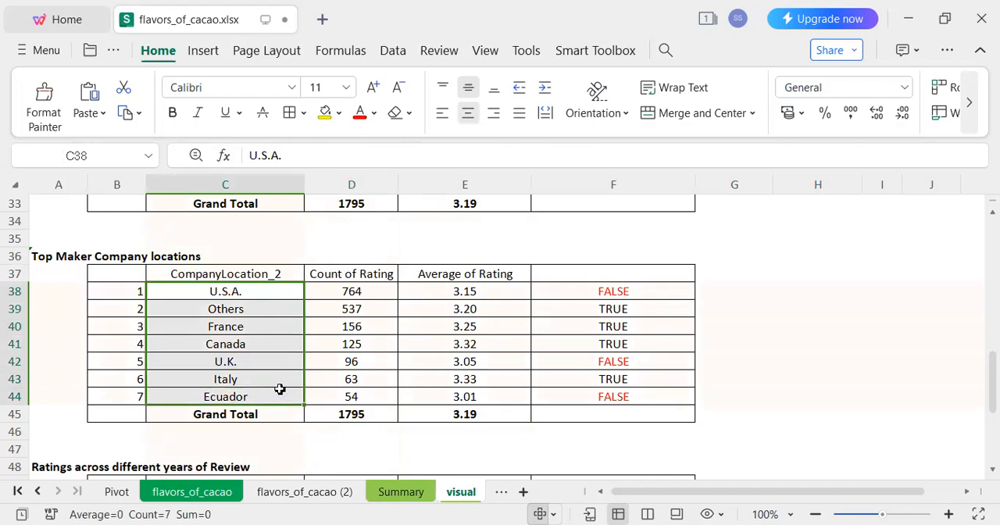
left_click(273, 294)
left_click(282, 316)
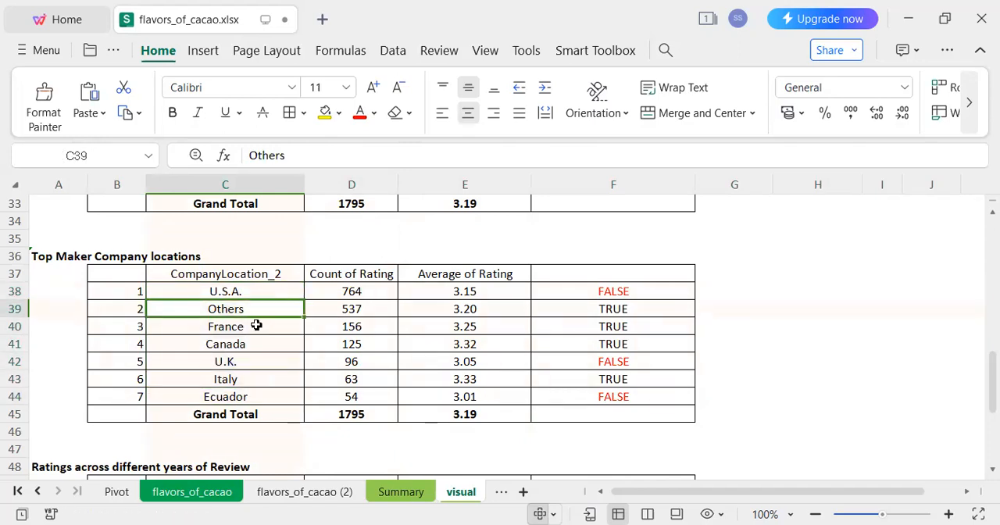
left_click(256, 325)
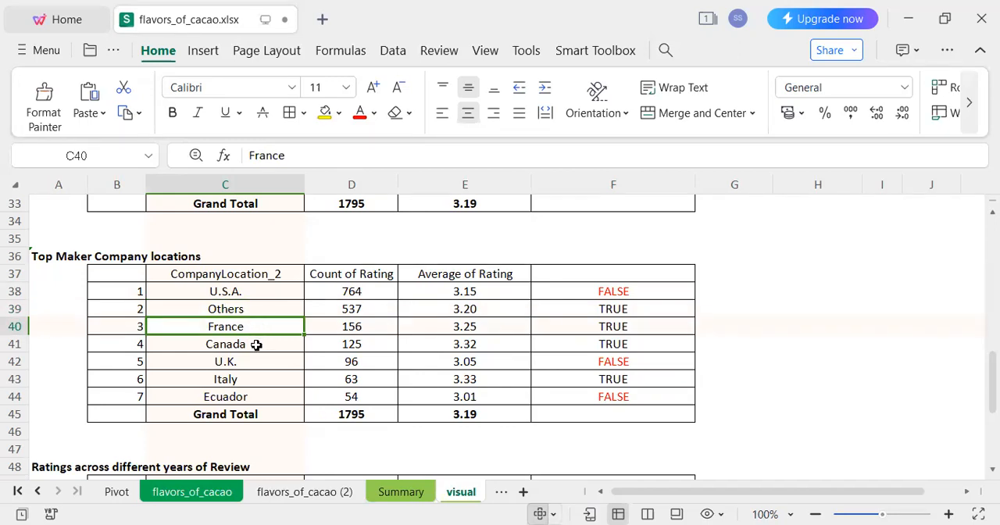
left_click(320, 397)
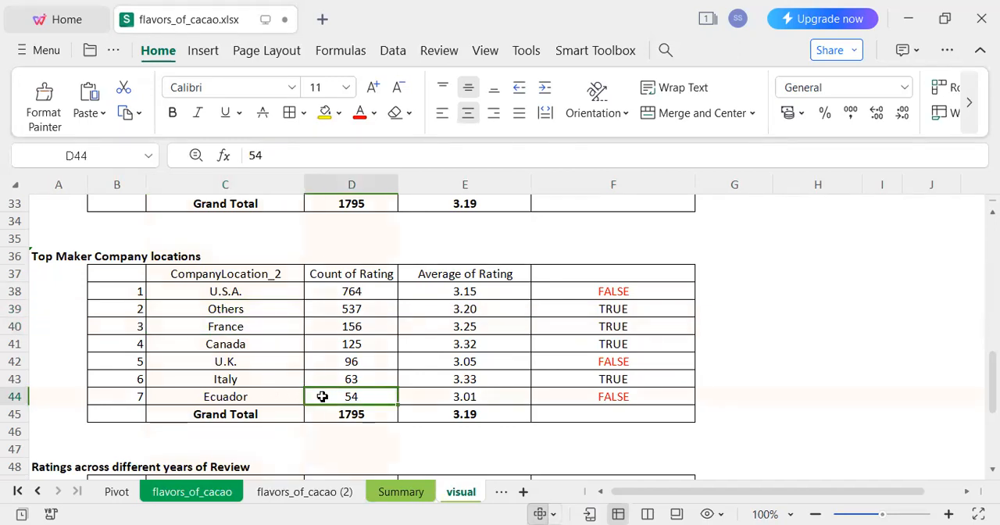
left_click(12, 360)
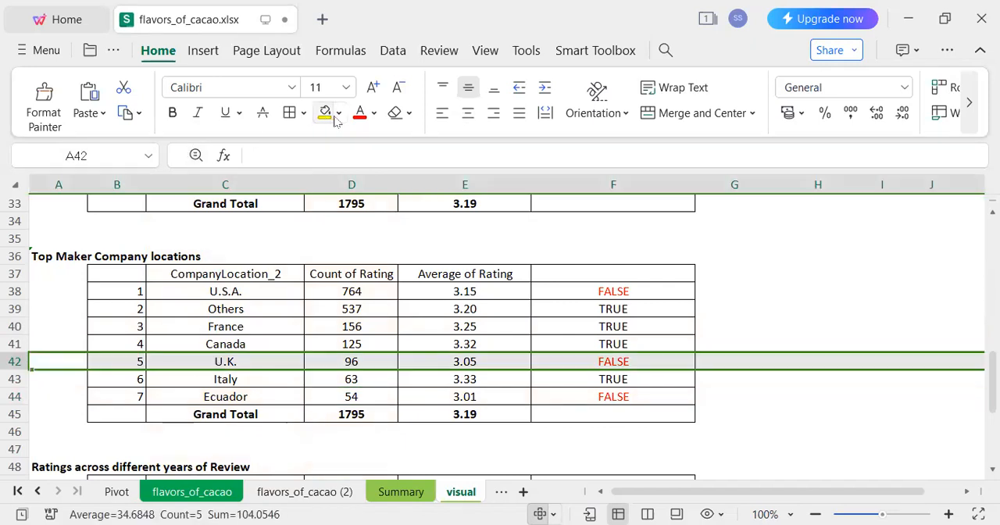
left_click(360, 114)
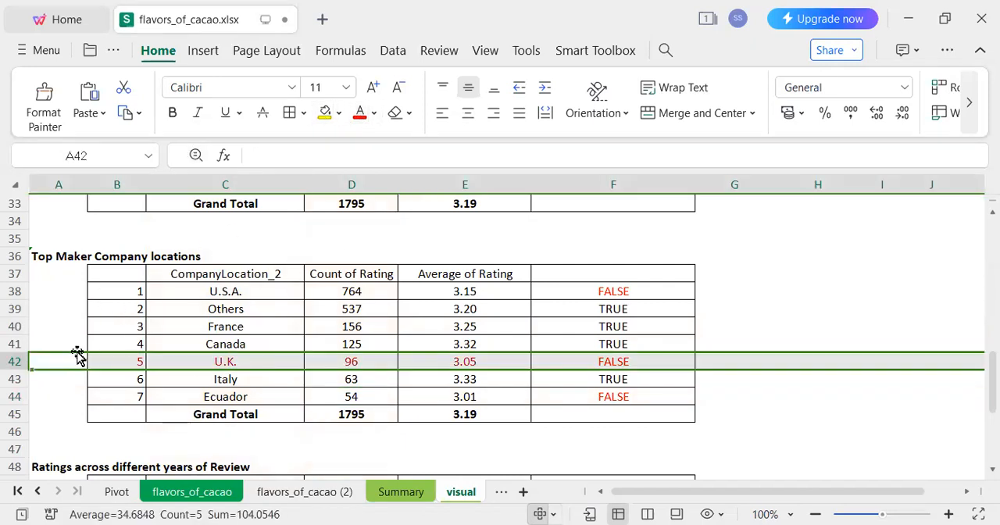
left_click(12, 291)
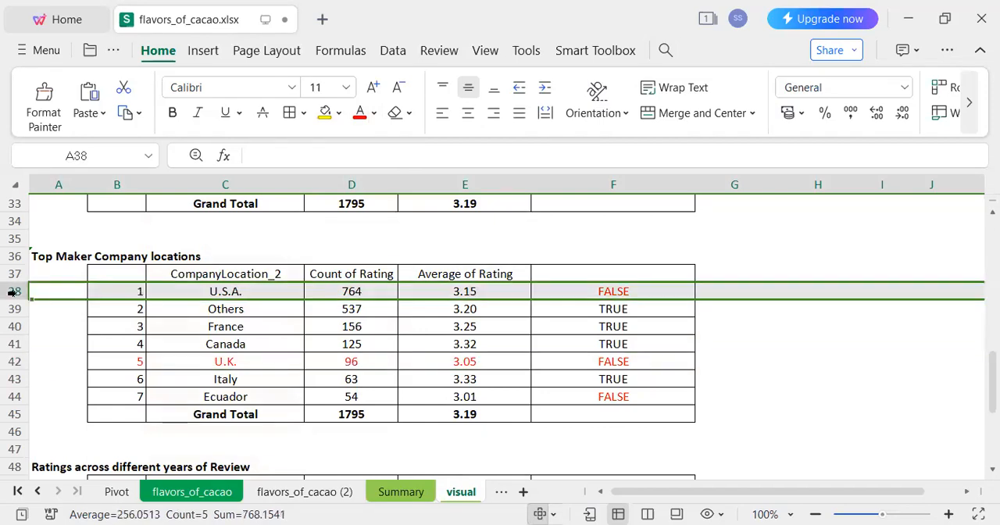
left_click(360, 114)
left_click(15, 396)
left_click(360, 114)
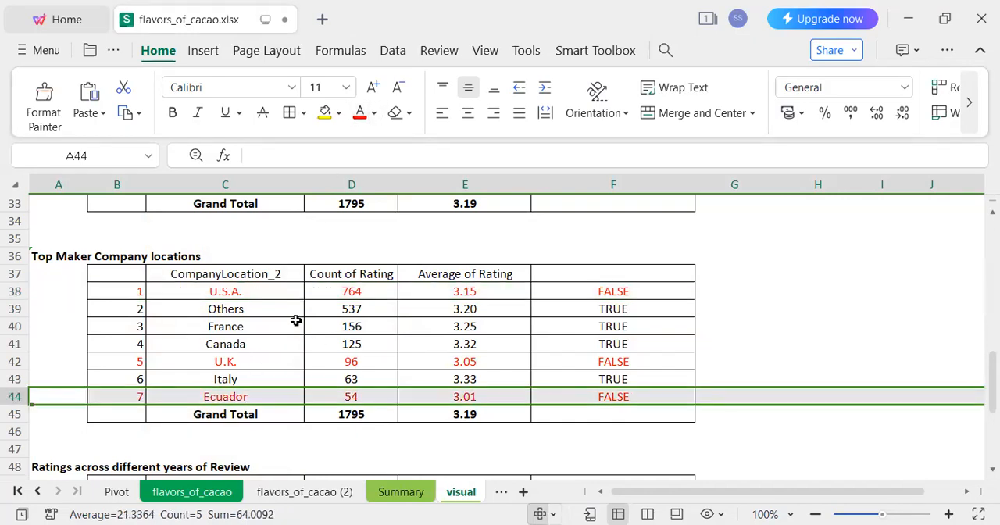
left_click(255, 325)
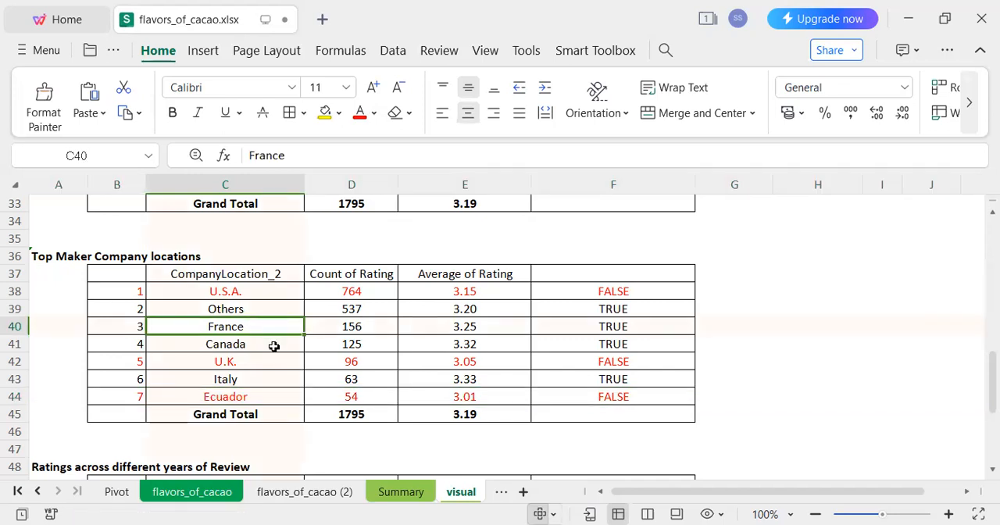
Examine the above-average maker locations and the Ratings across different years of Review table.
left_click(273, 346)
left_click(273, 384)
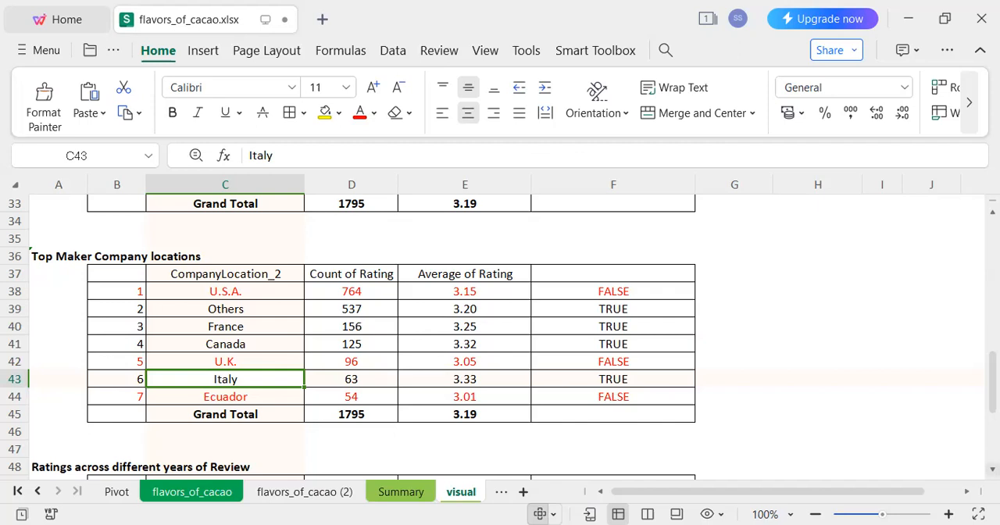
scroll(499, 336, "down", 2)
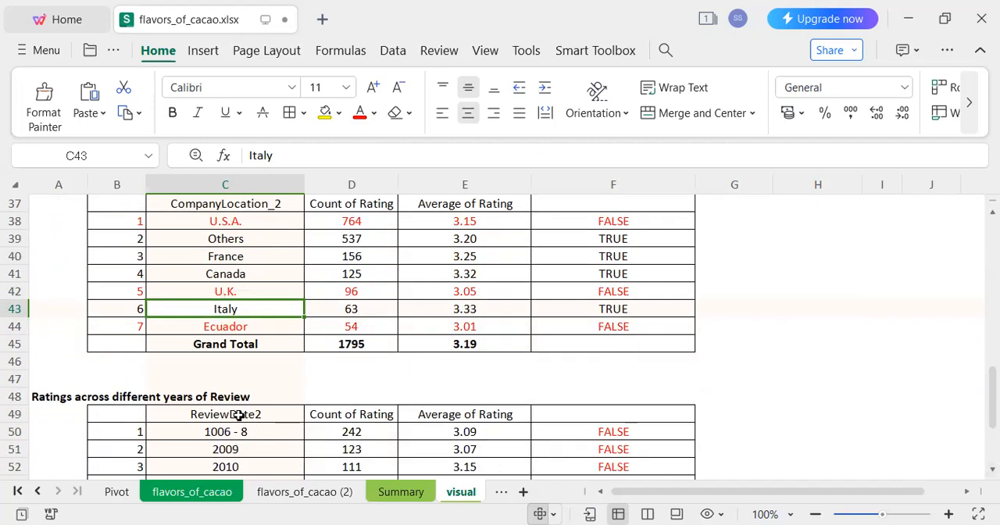
left_click(239, 416)
left_click(991, 469)
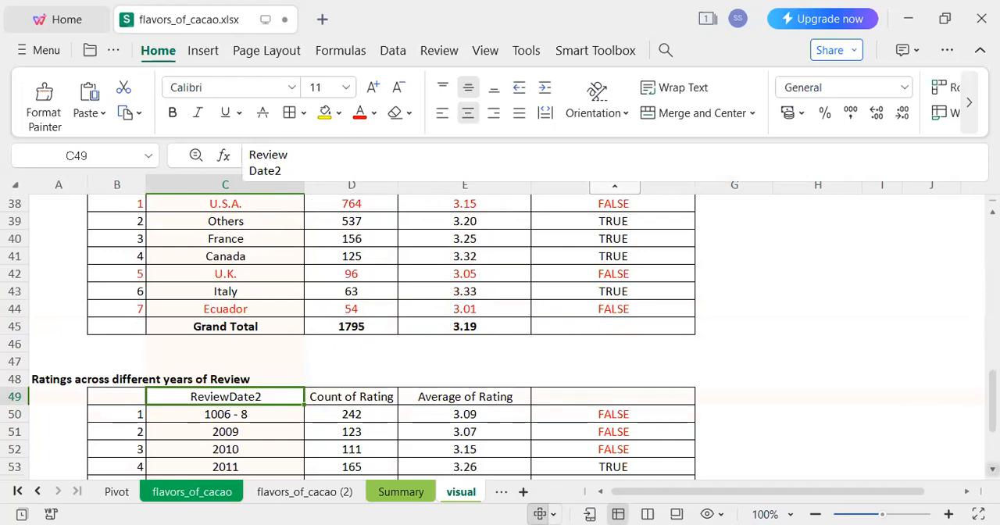
scroll(500, 336, "down", 3)
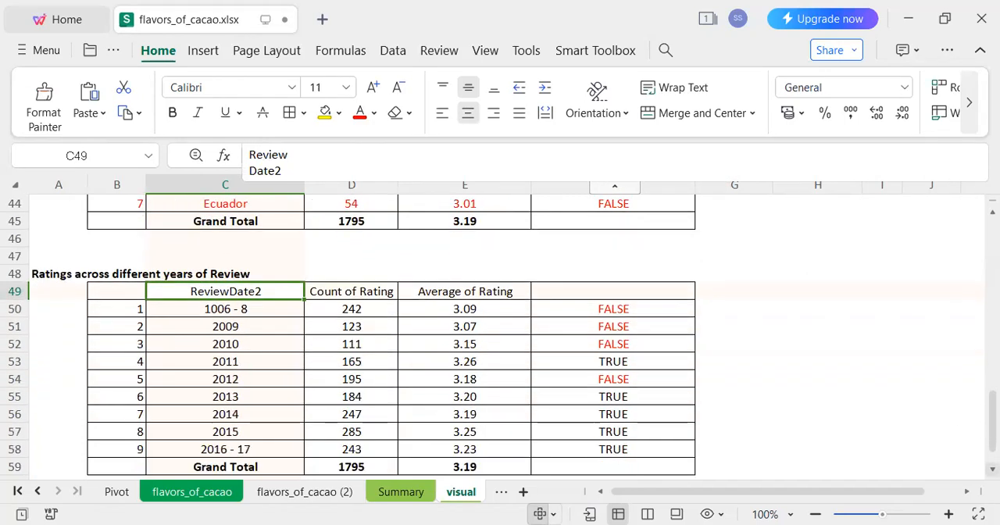
left_click(992, 468)
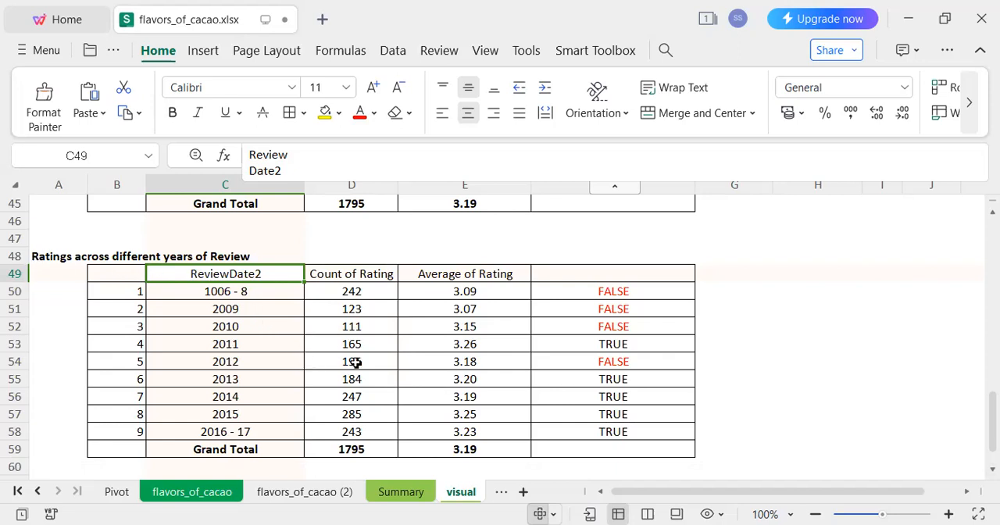
Colour the text of the 1006 - 8, 2009, 2010 and 2012 rows in the review years table red.
left_click(194, 320)
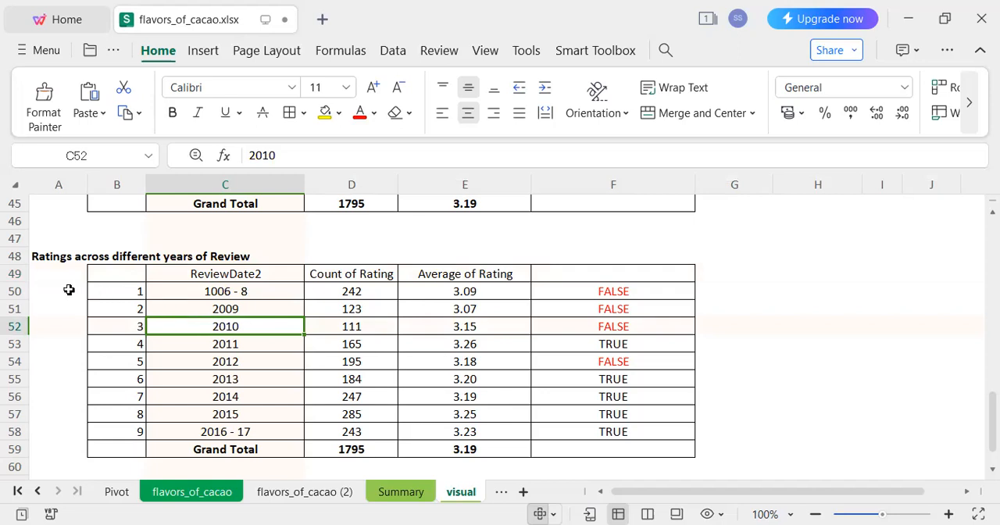
left_click_drag(16, 290, 16, 326)
left_click(359, 112)
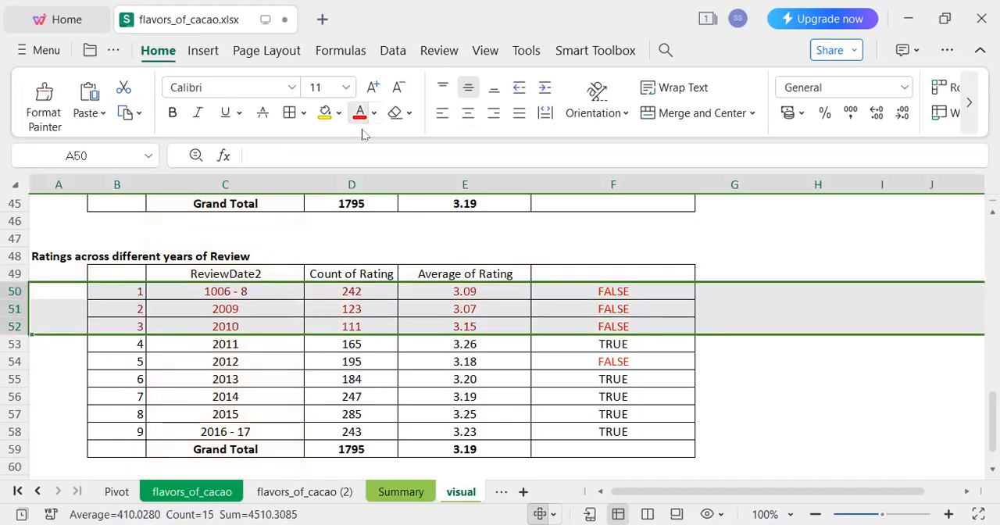
left_click(14, 361)
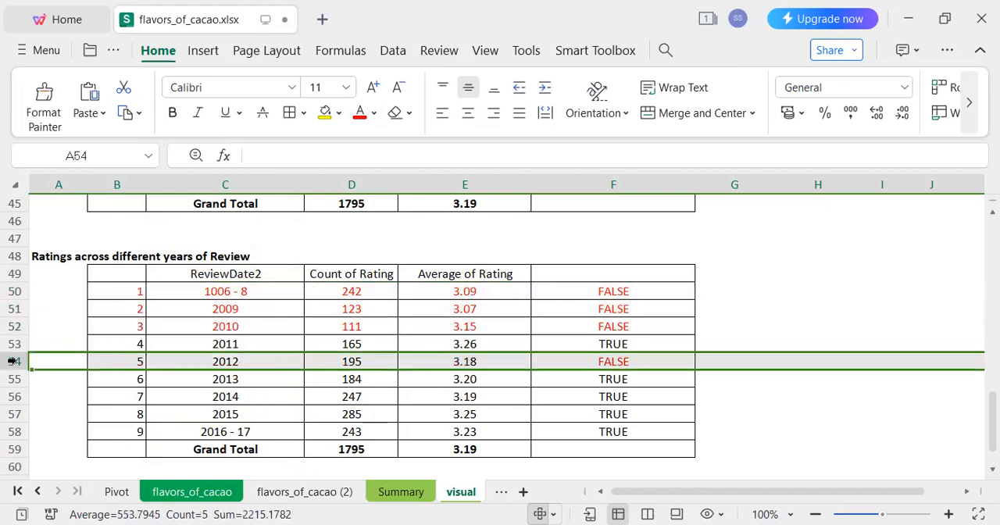
left_click(359, 112)
Examine the 2013 to 2016-17 review rows, and look back through the tables up to the Top 10 companies.
left_click_drag(261, 381, 603, 439)
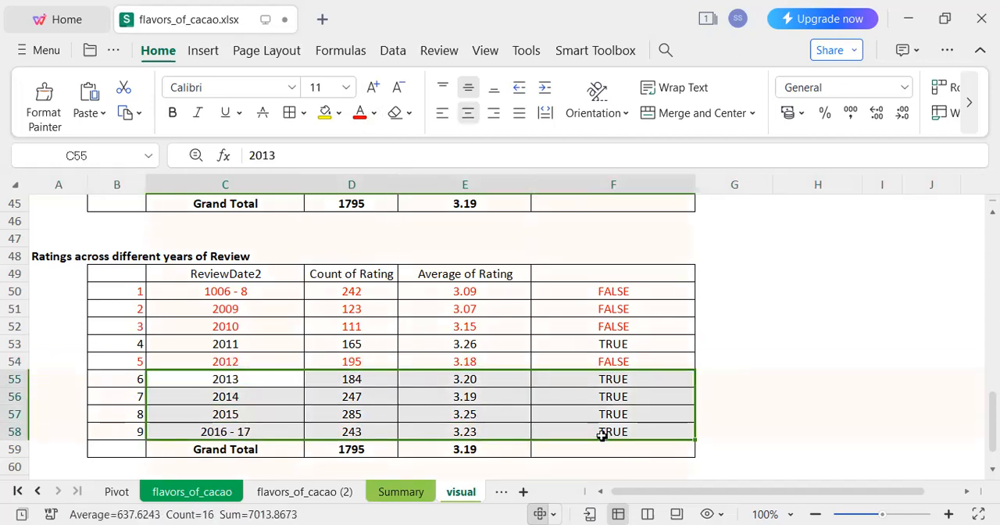
left_click(538, 398)
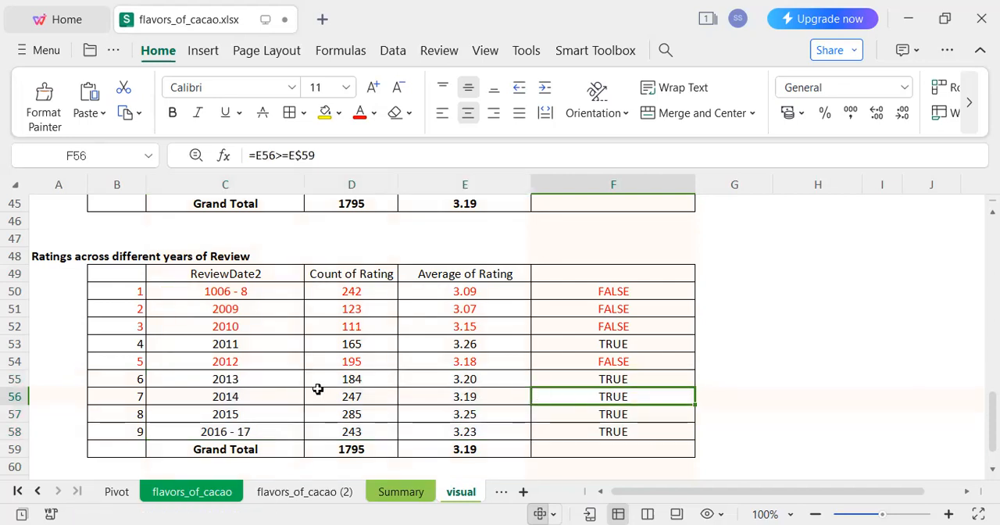
key("Down")
key("Down")
key("Down")
key("Down")
key("Down")
key("Down")
key("Down")
key("Down")
key("Down")
key("Down")
key("Down")
key("Down")
key("Down")
key("Up")
key("Up")
key("Up")
key("Up")
key("Up")
key("Up")
key("Up")
key("Up")
key("Up")
key("Up")
key("Up")
key("Up")
key("Up")
key("Up")
key("Up")
key("Up")
key("Up")
key("Up")
key("Up")
key("Up")
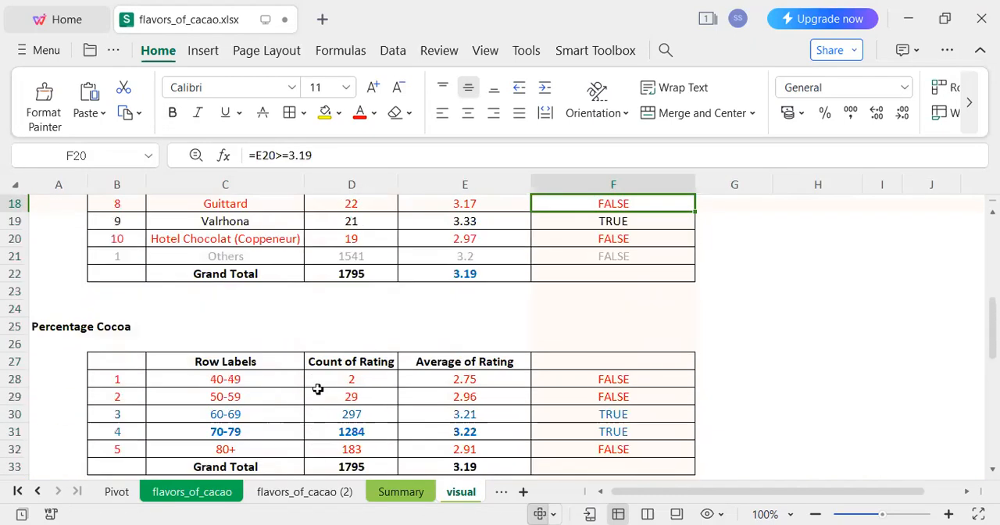
key("Up")
key("Up")
key("Up")
key("Up")
key("Up")
key("Up")
key("Up")
key("Up")
key("Up")
key("Up")
key("Up")
key("Up")
key("Up")
key("Up")
key("Up")
key("Up")
key("Up")
key("Up")
key("Up")
key("Down")
key("Down")
key("Down")
key("Down")
key("Down")
key("Down")
key("Down")
key("Down")
key("Down")
key("Down")
key("Down")
key("Down")
key("Down")
key("Down")
key("Down")
key("Down")
key("Down")
key("Down")
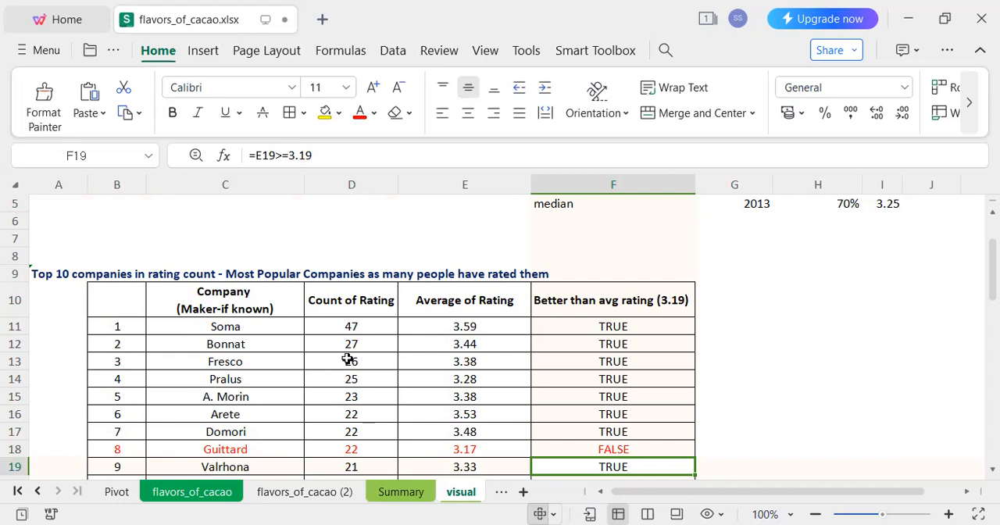
Review the company names, rating counts and average ratings in the Top 10 companies table.
left_click(263, 332)
left_click(350, 378)
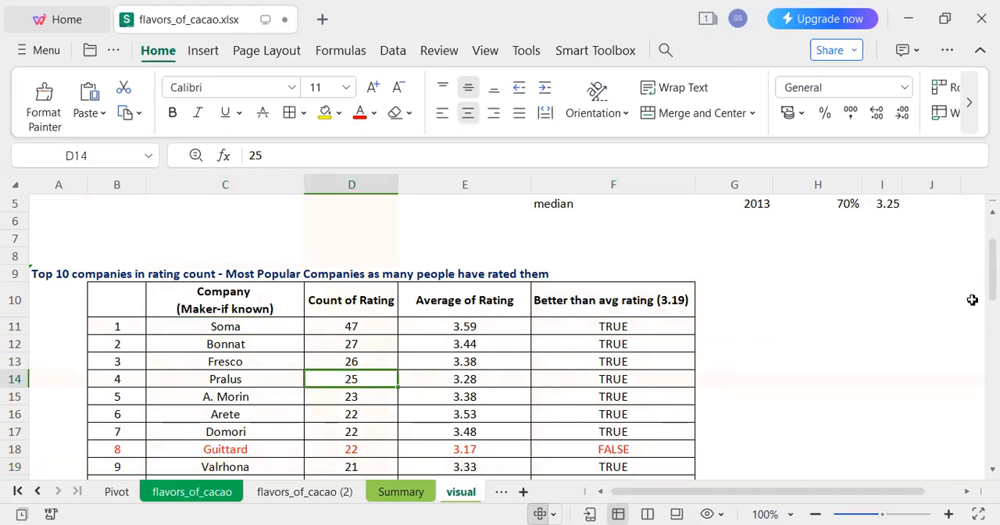
scroll(992, 269, "down", 2)
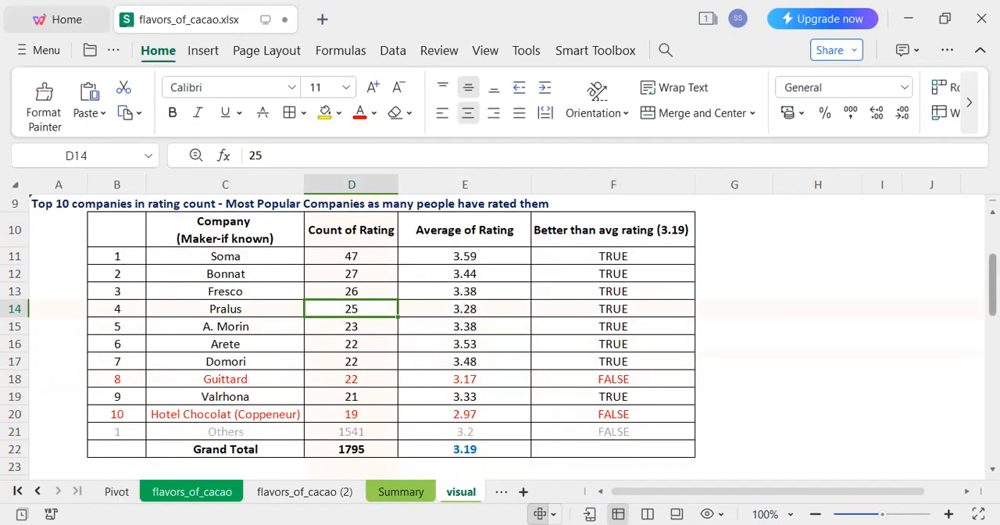
scroll(992, 269, "up", 2)
left_click_drag(226, 262, 227, 290)
left_click_drag(335, 327, 357, 460)
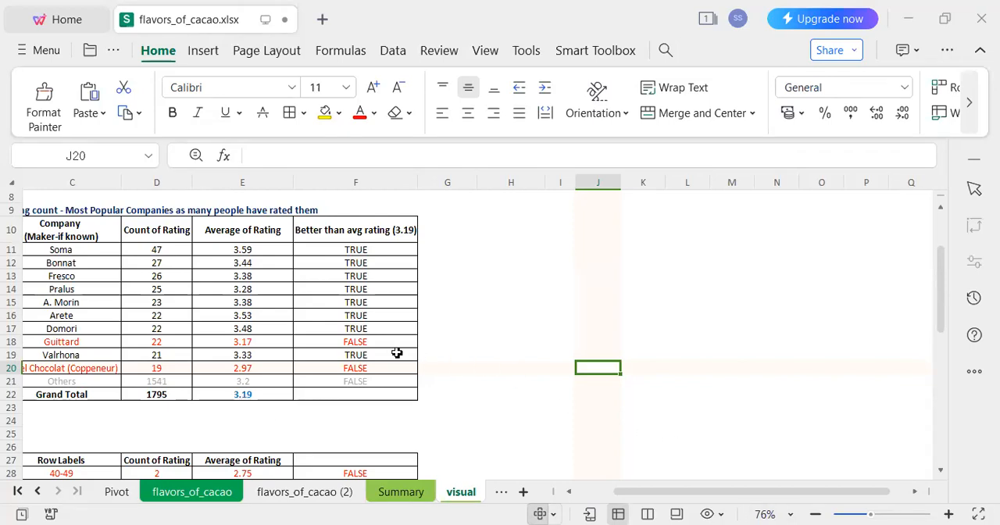
left_click(187, 310)
key("Left")
key("Left")
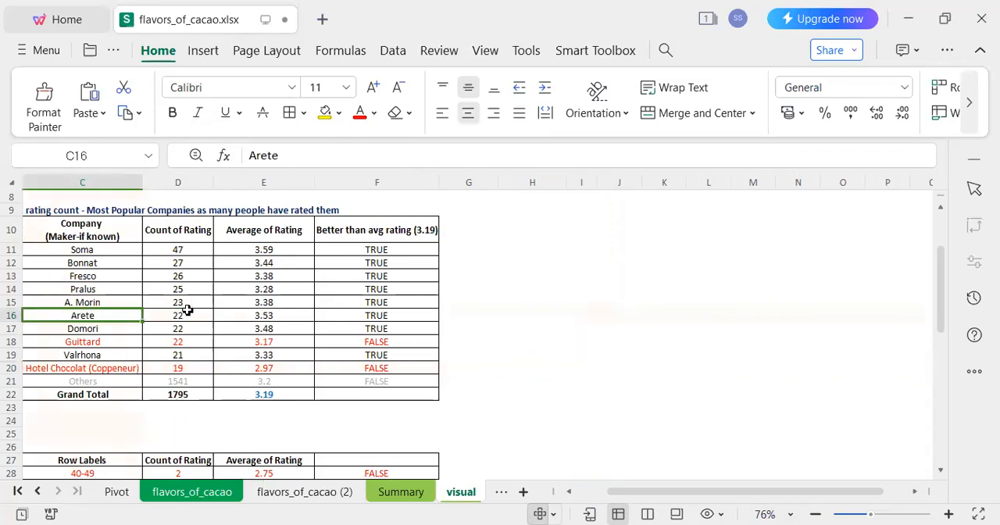
Try a clustered column chart of company rating counts including the Others row (C10:D21), and delete it.
left_click_drag(145, 231, 230, 370)
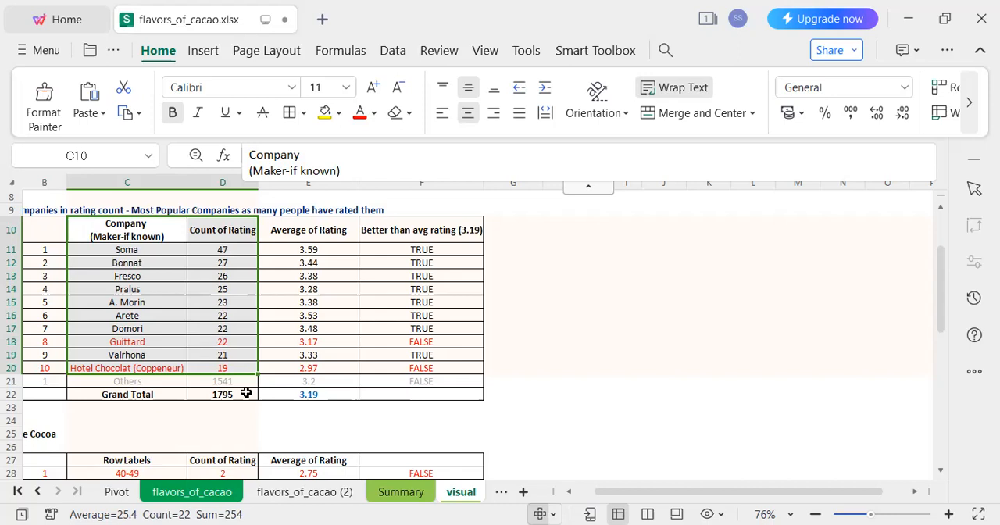
key("shift+Down")
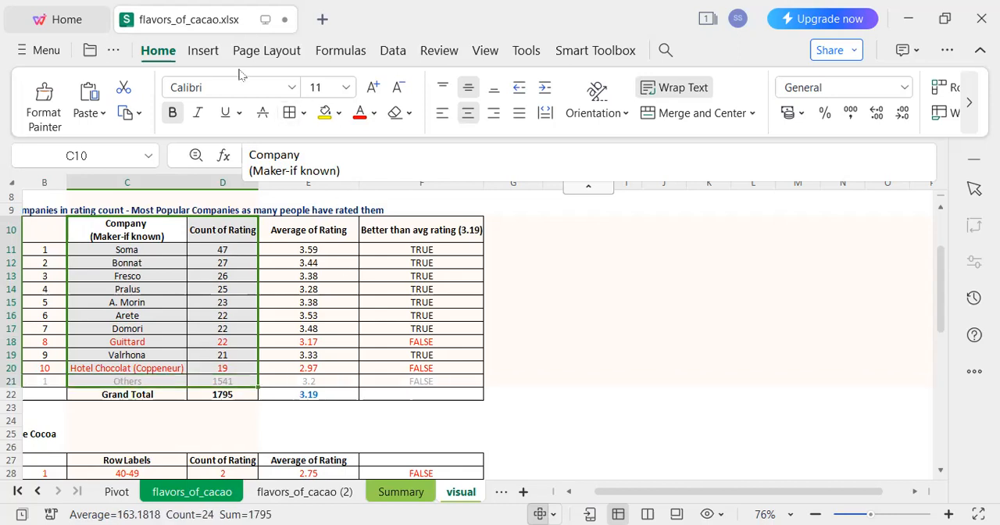
left_click(202, 50)
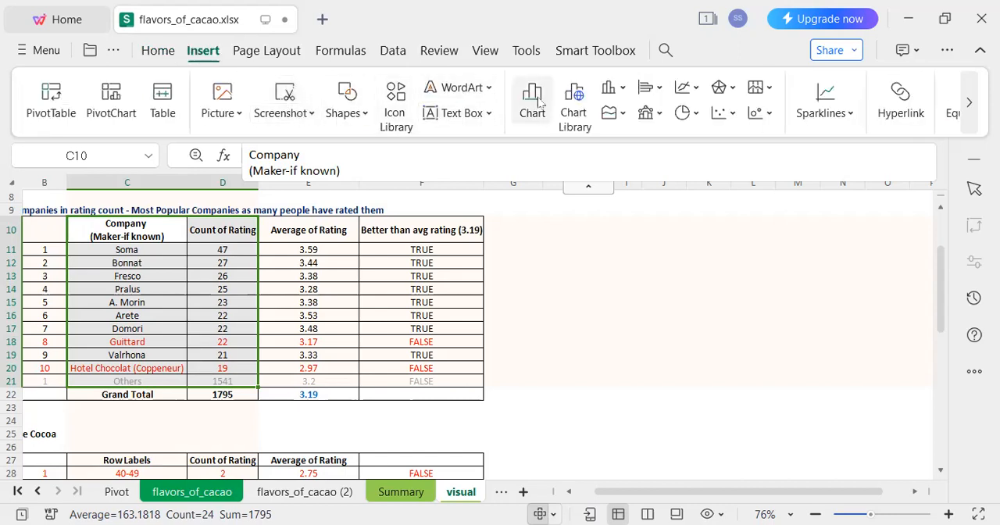
left_click(613, 90)
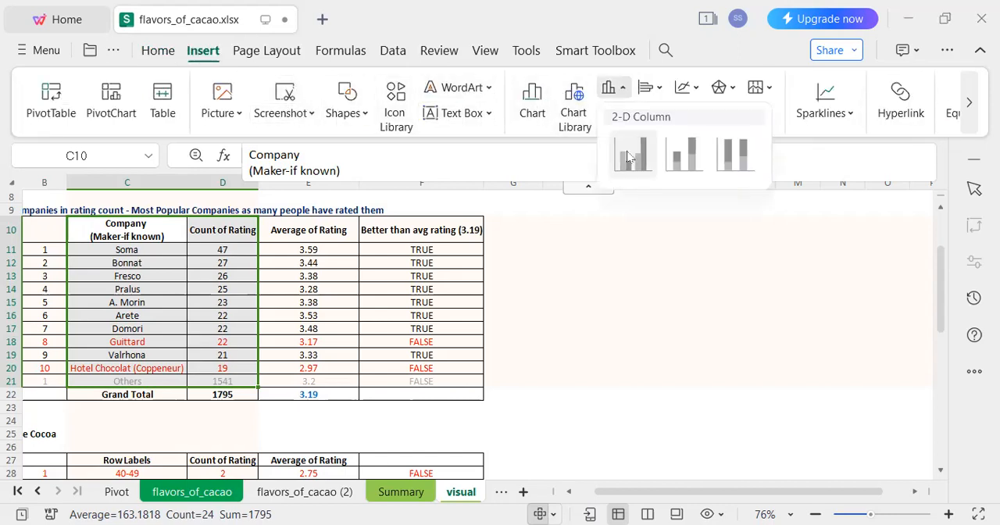
left_click(630, 154)
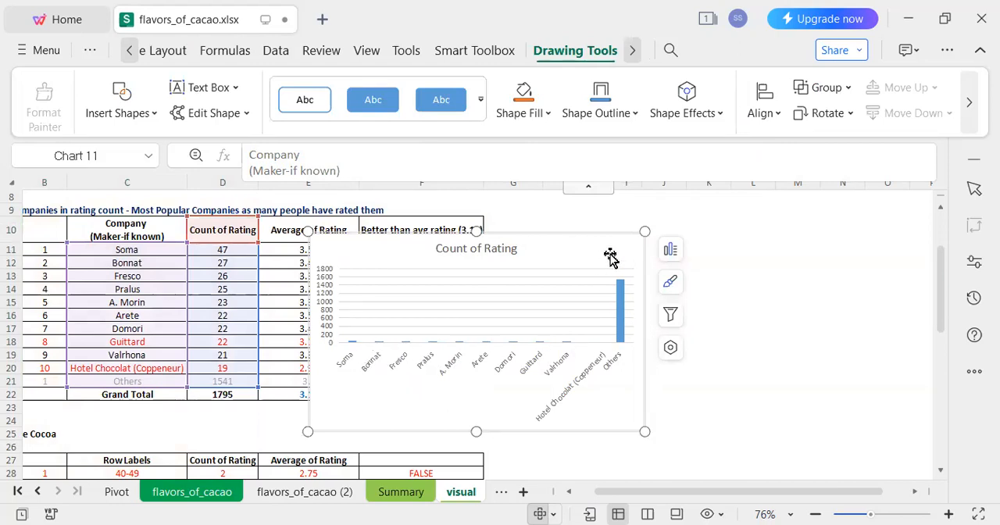
key("Delete")
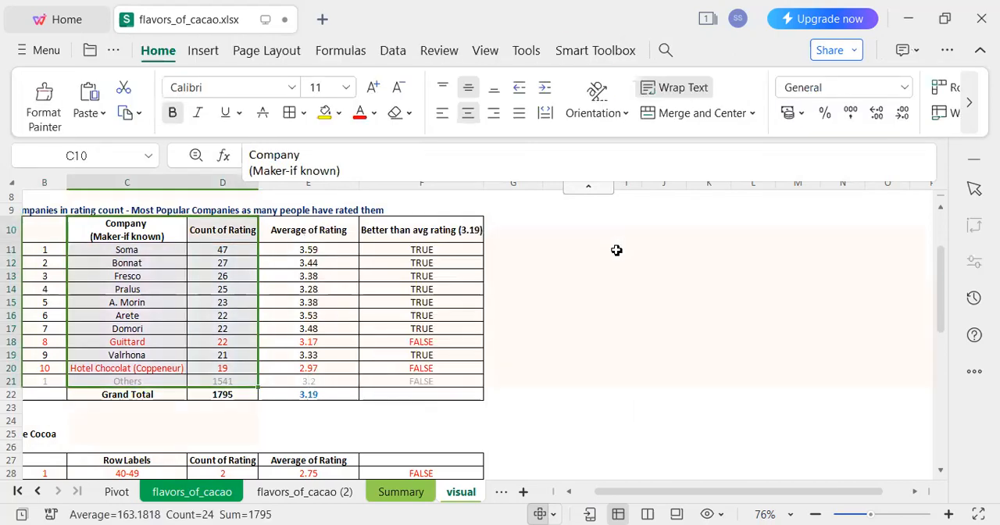
Insert a clustered column chart of the top 10 companies' rating counts (C10:D20), and place and widen it beside the table.
left_click_drag(135, 227, 220, 364)
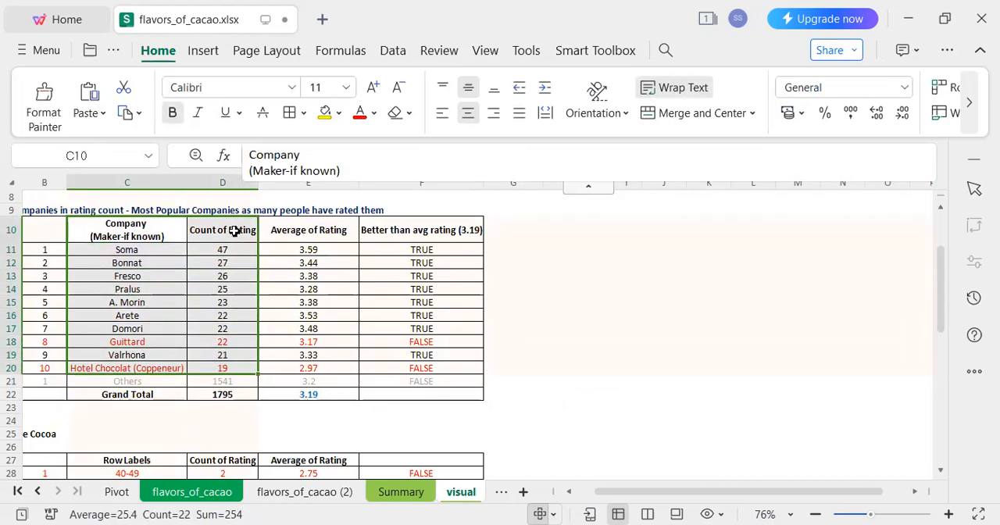
left_click(203, 51)
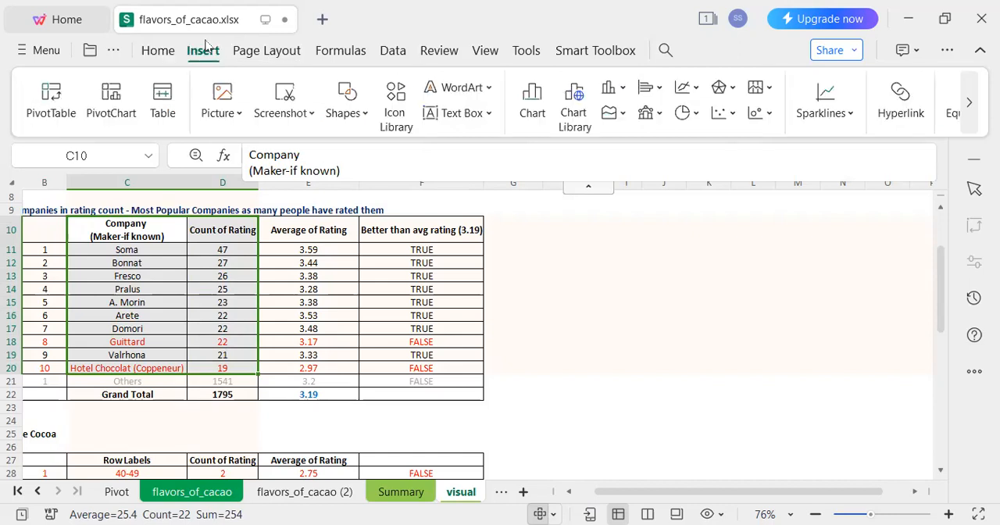
left_click(613, 87)
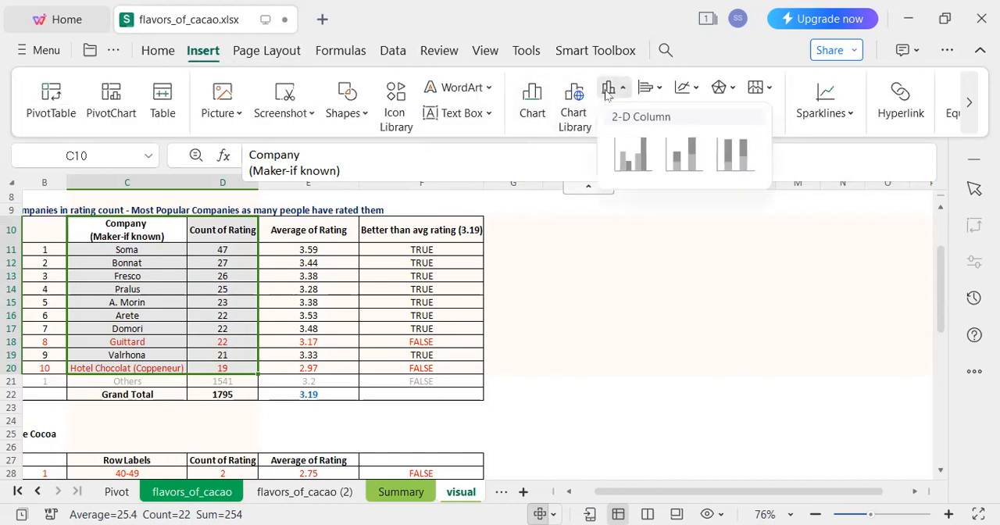
left_click(636, 165)
left_click_drag(547, 236, 736, 212)
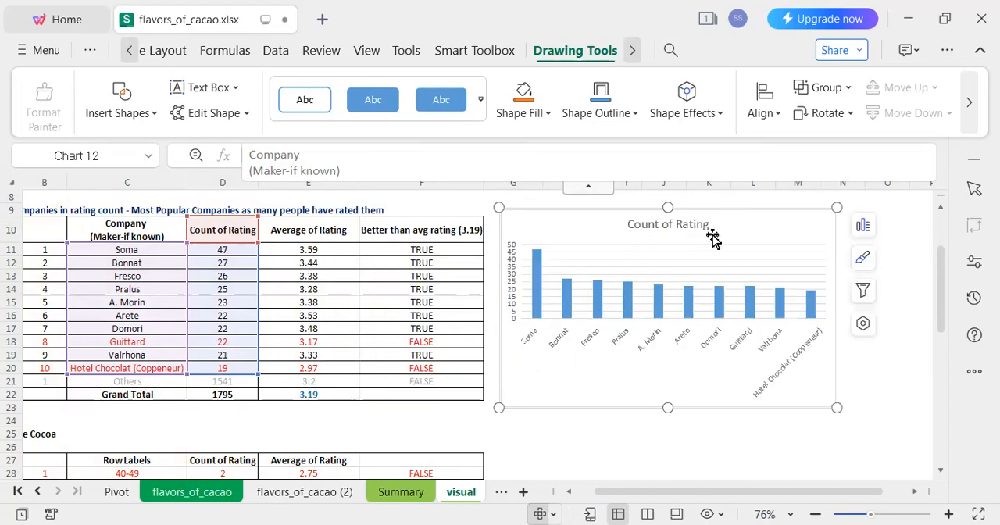
left_click_drag(836, 404, 897, 401)
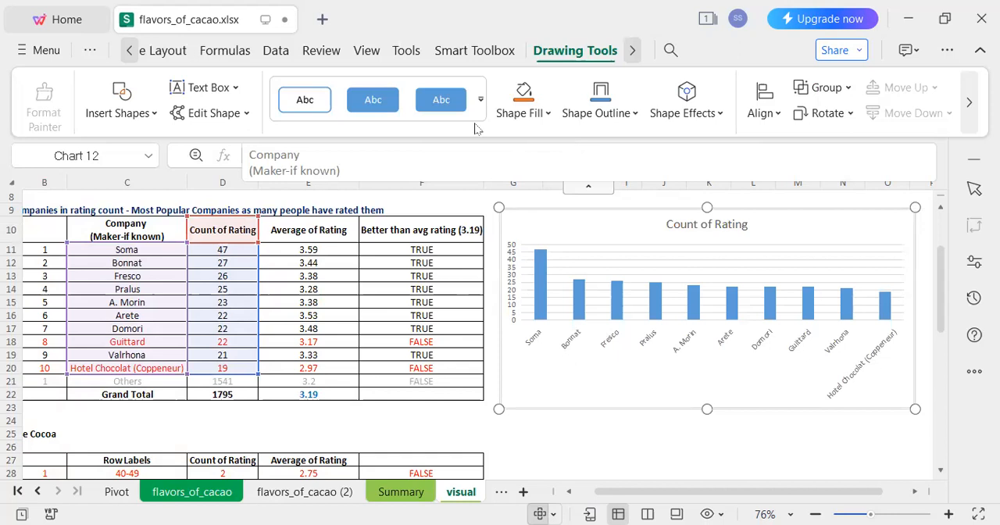
left_click(294, 261)
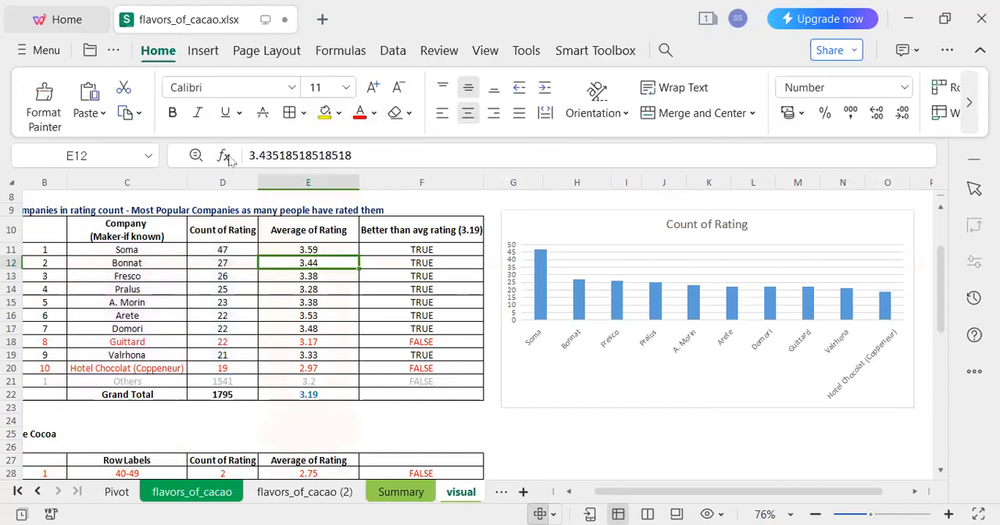
left_click(203, 52)
left_click(537, 117)
left_click(233, 262)
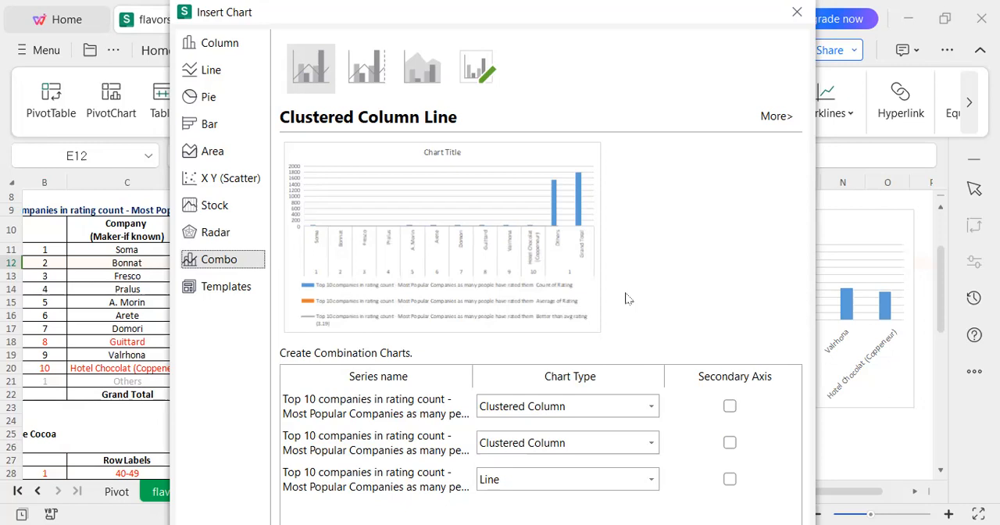
left_click(367, 69)
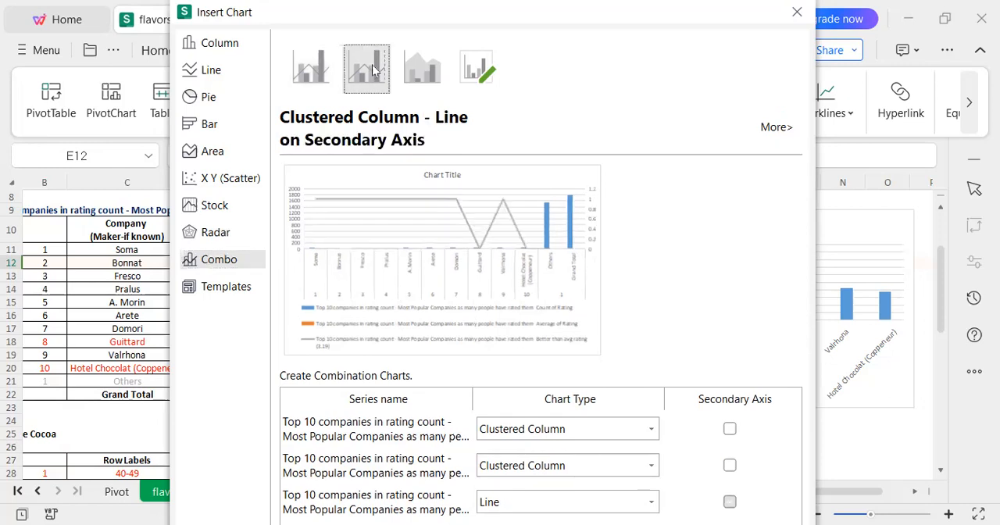
left_click(444, 78)
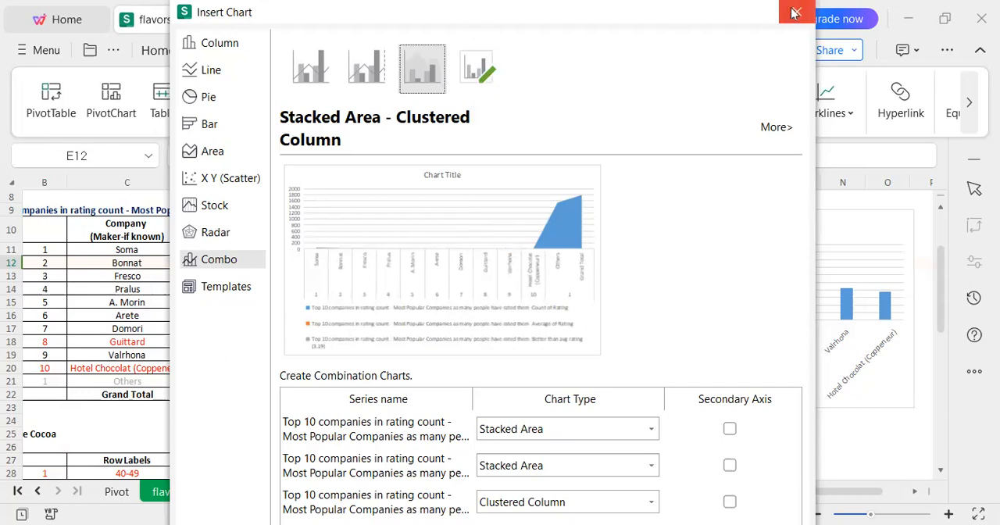
key("Escape")
Insert a basic line chart of the top 10 companies' average ratings (E11:E20).
left_click(328, 292)
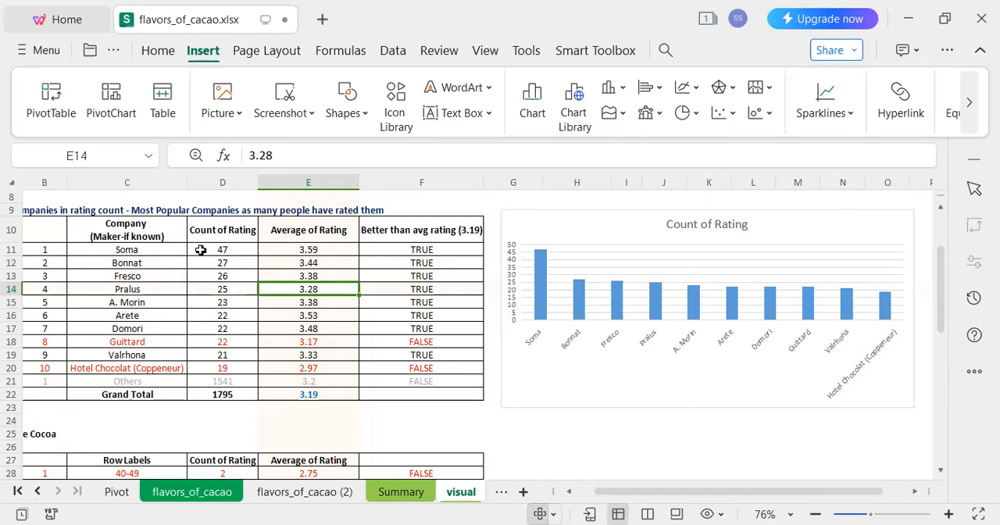
left_click(316, 232)
left_click_drag(328, 250, 315, 367)
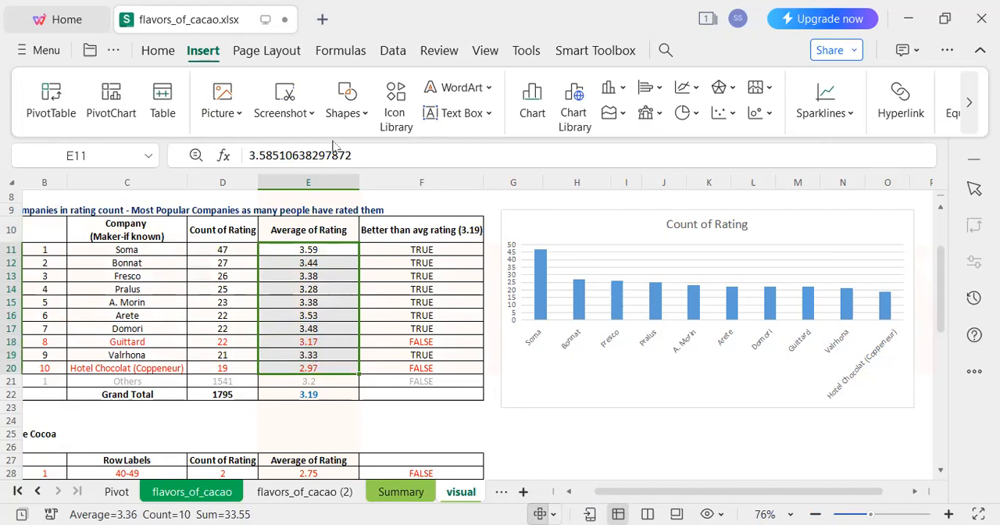
left_click(531, 109)
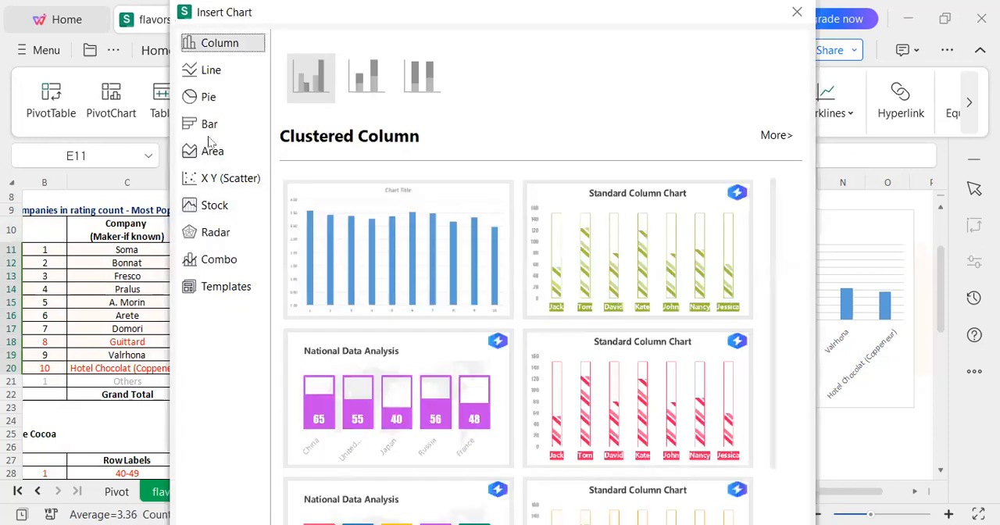
left_click(204, 73)
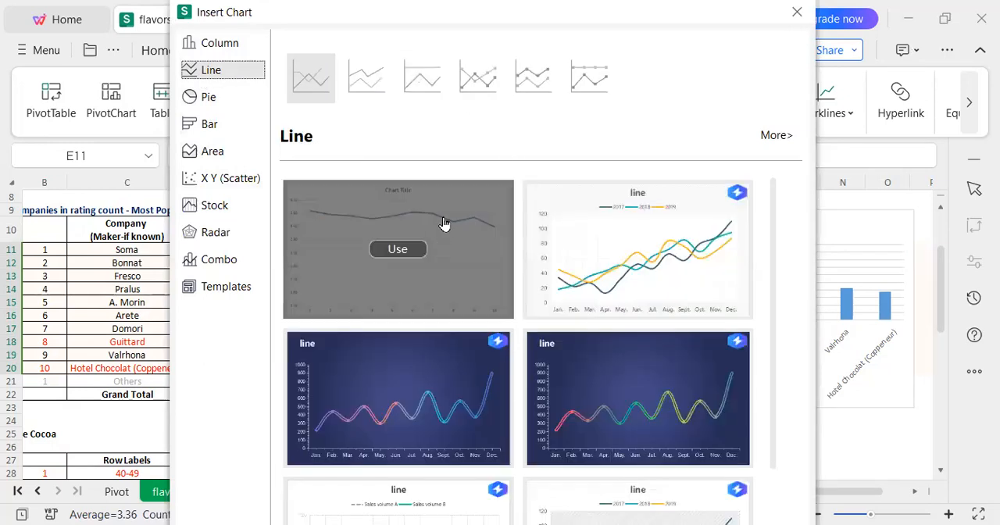
left_click(443, 224)
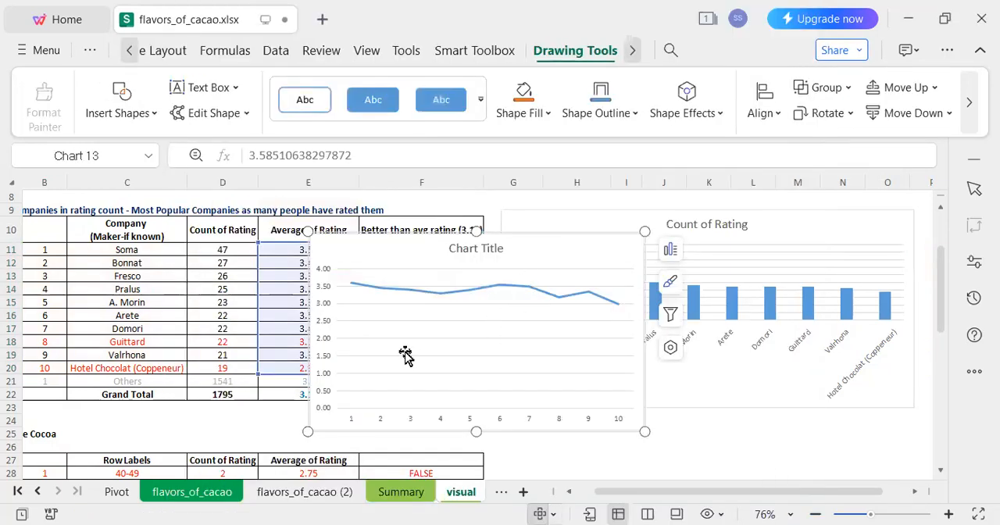
Remove the axes, chart title and gridlines from the average-rating line chart.
left_click(444, 373)
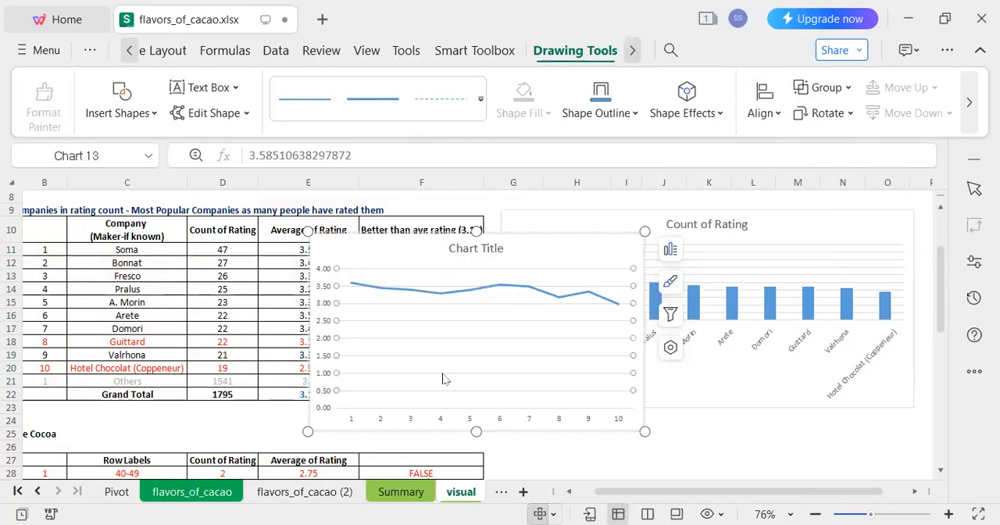
left_click(676, 252)
left_click(721, 289)
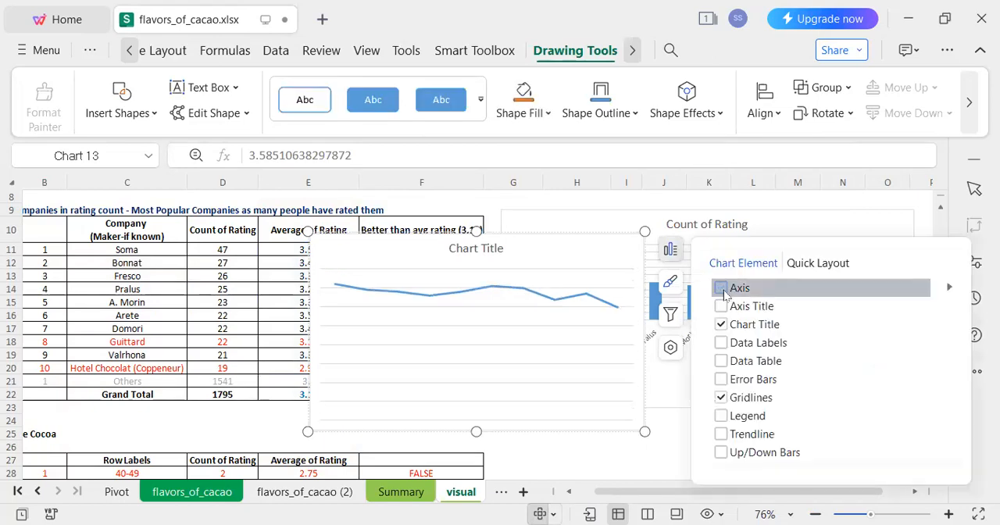
left_click(721, 324)
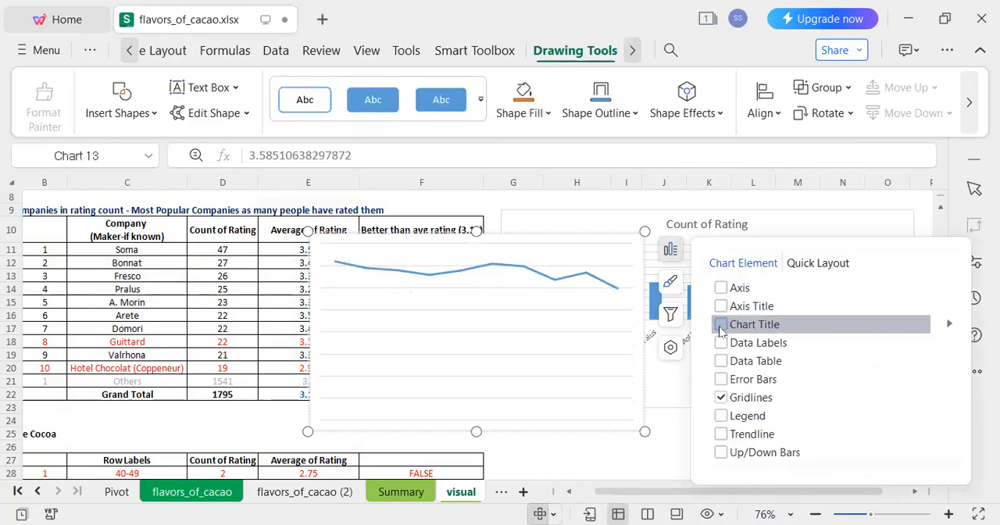
left_click(719, 398)
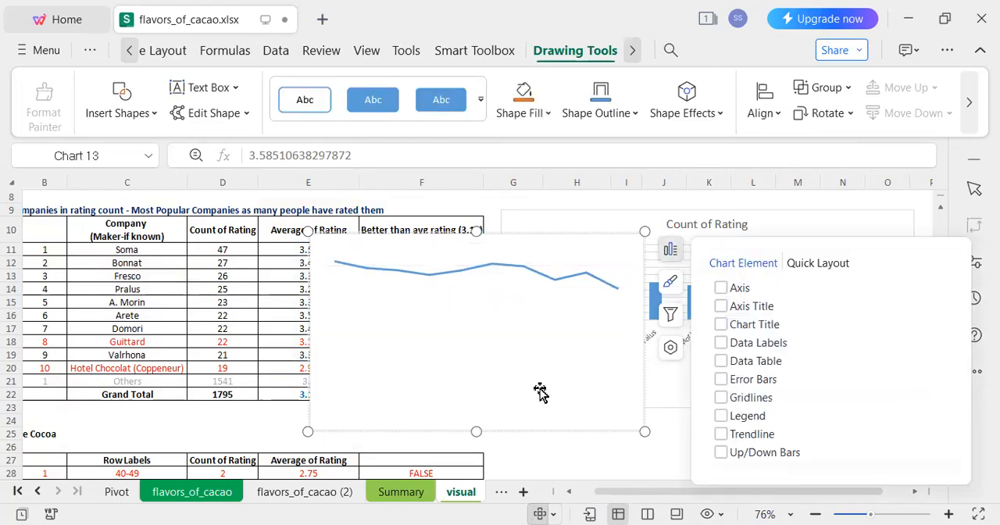
Set the line chart's plot area to no fill and its chart area fill to 100% transparency.
left_click(408, 350)
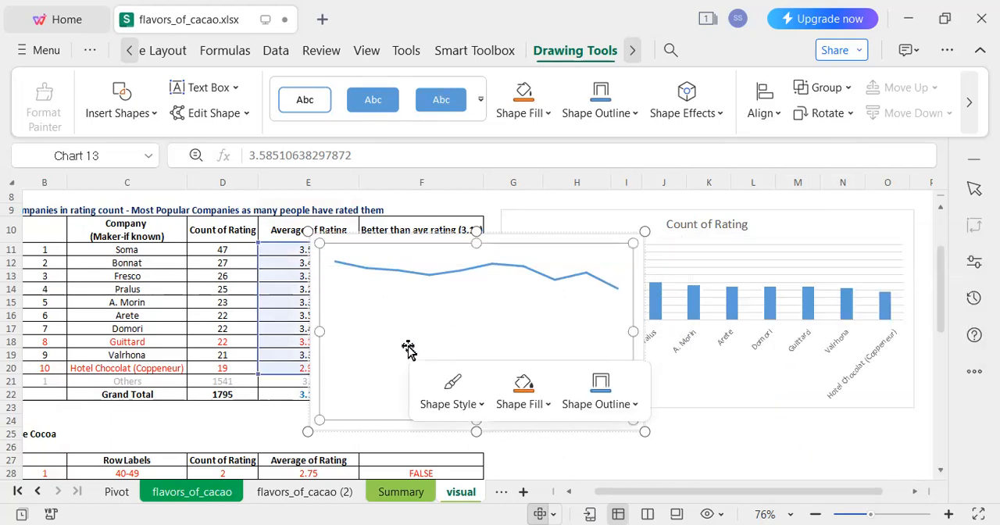
double_click(409, 350)
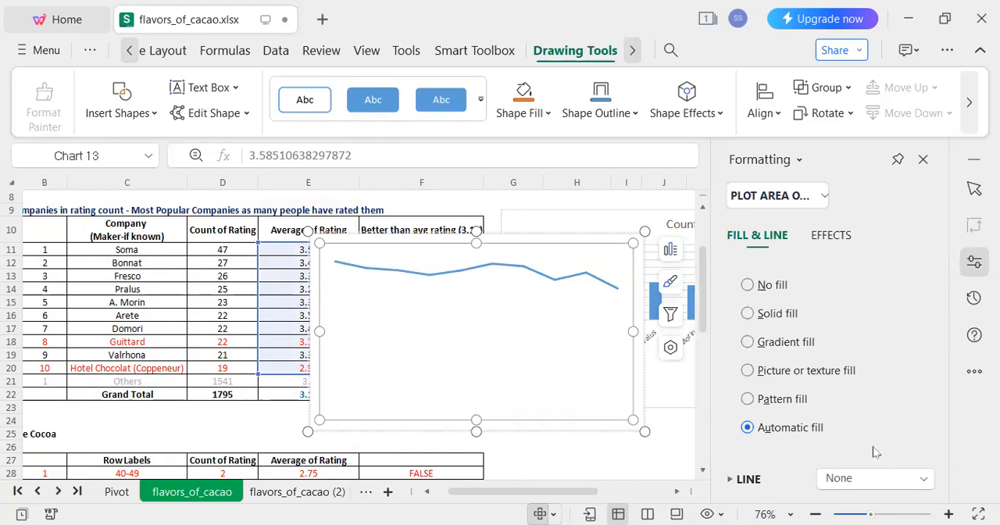
left_click_drag(943, 400, 942, 336)
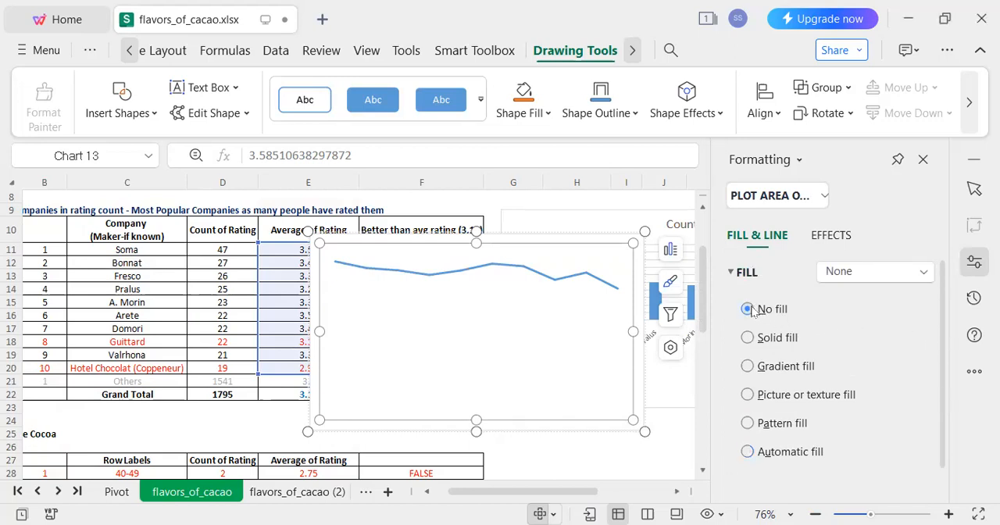
left_click(496, 340)
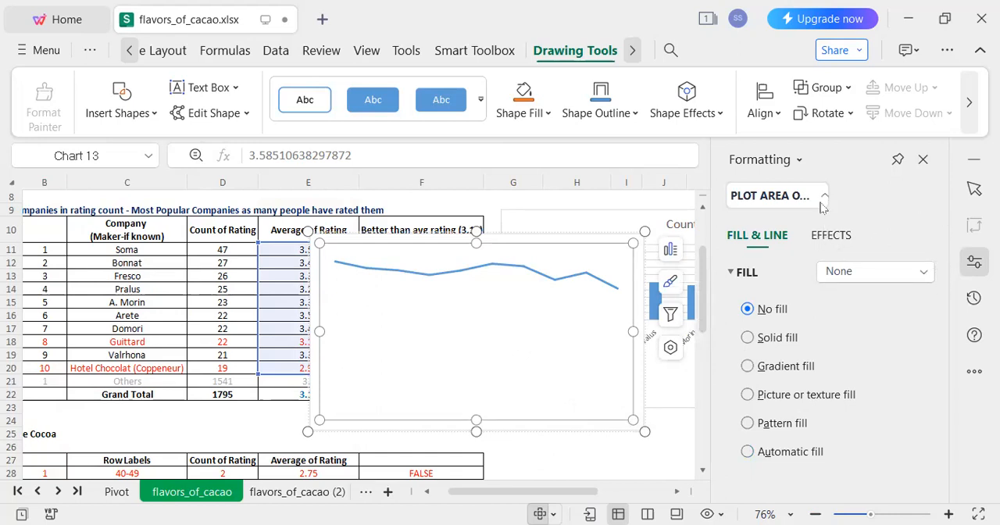
left_click(822, 206)
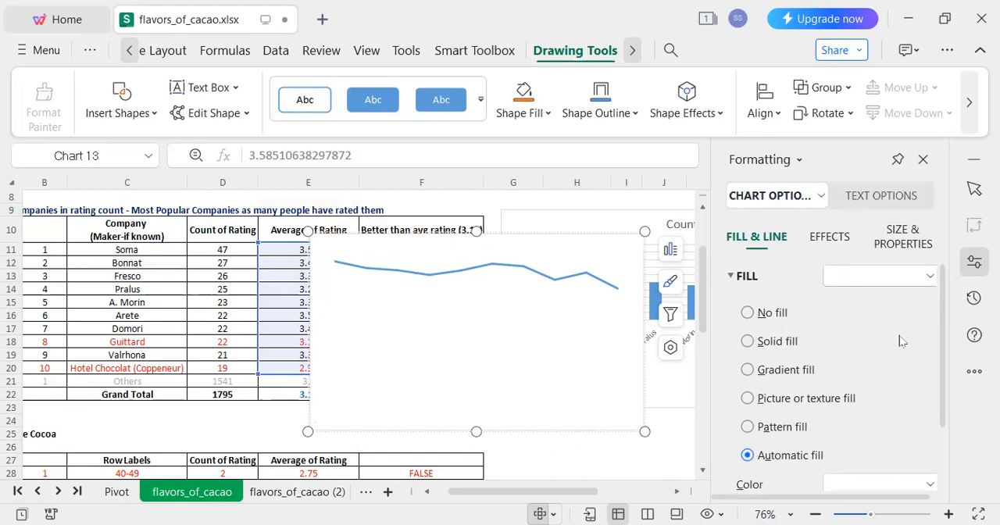
left_click_drag(943, 324, 948, 424)
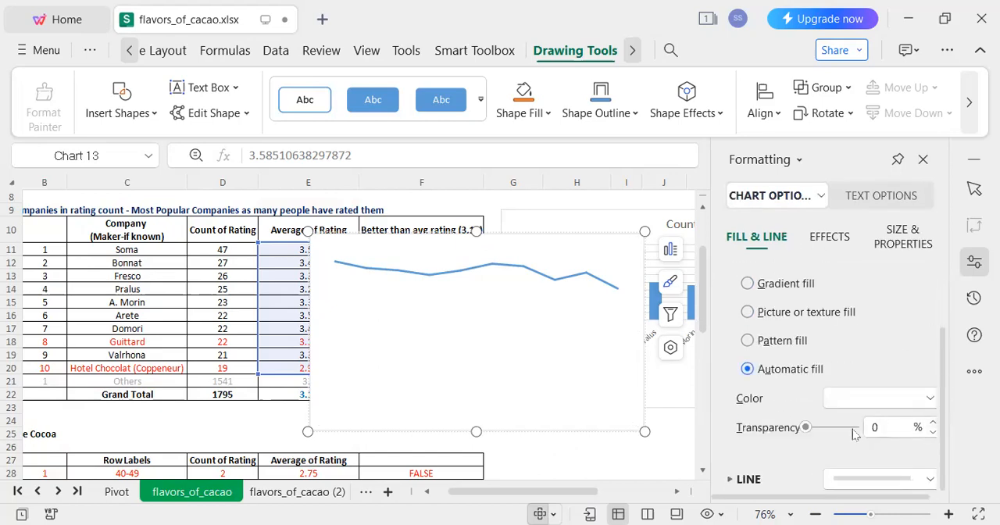
left_click_drag(806, 428, 859, 434)
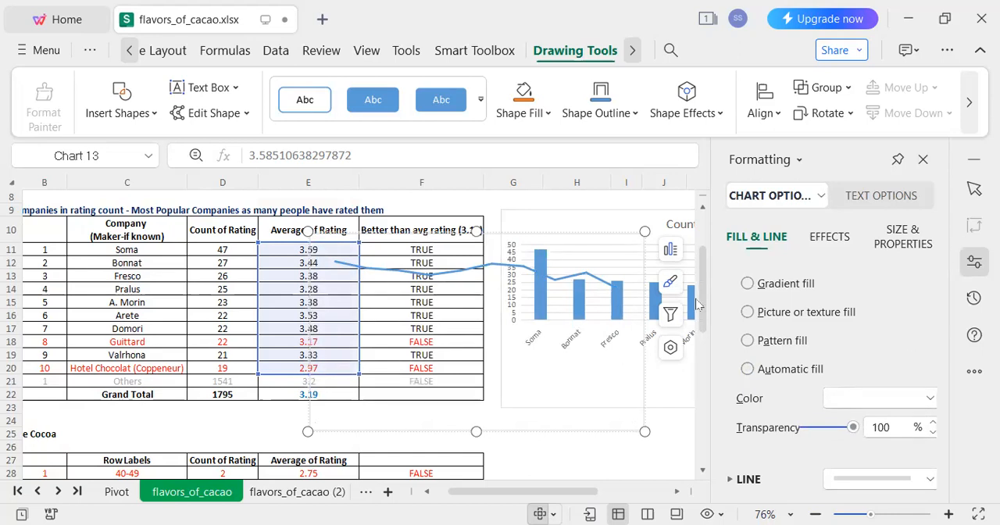
left_click(412, 441)
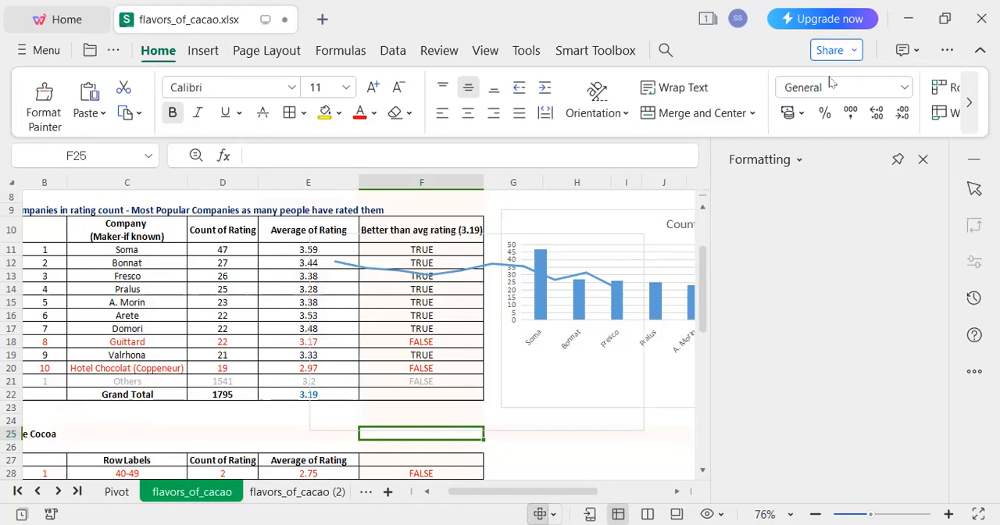
Try overlaying the transparent line chart on the Count of Rating column chart, resized to match its frame.
left_click(541, 432)
left_click_drag(541, 431, 732, 406)
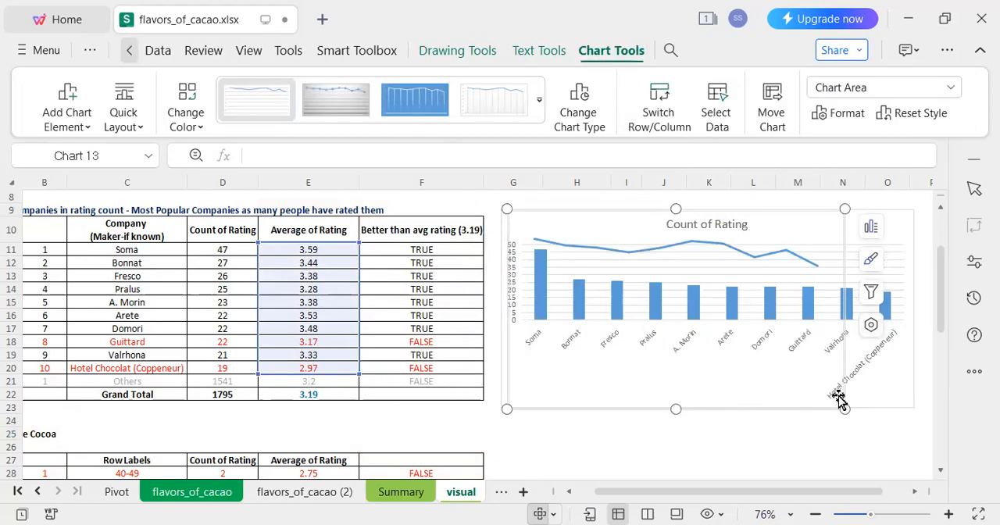
left_click_drag(844, 405, 915, 407)
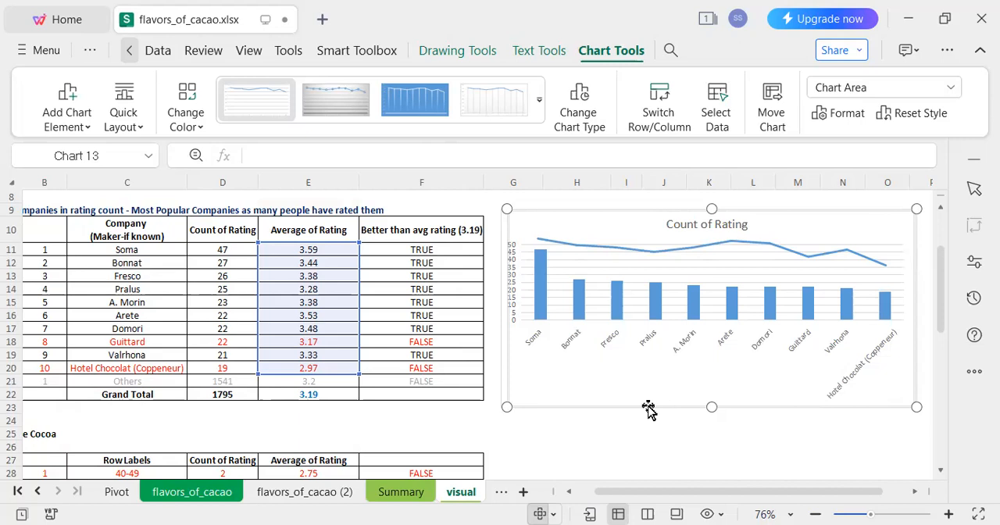
left_click_drag(507, 406, 502, 406)
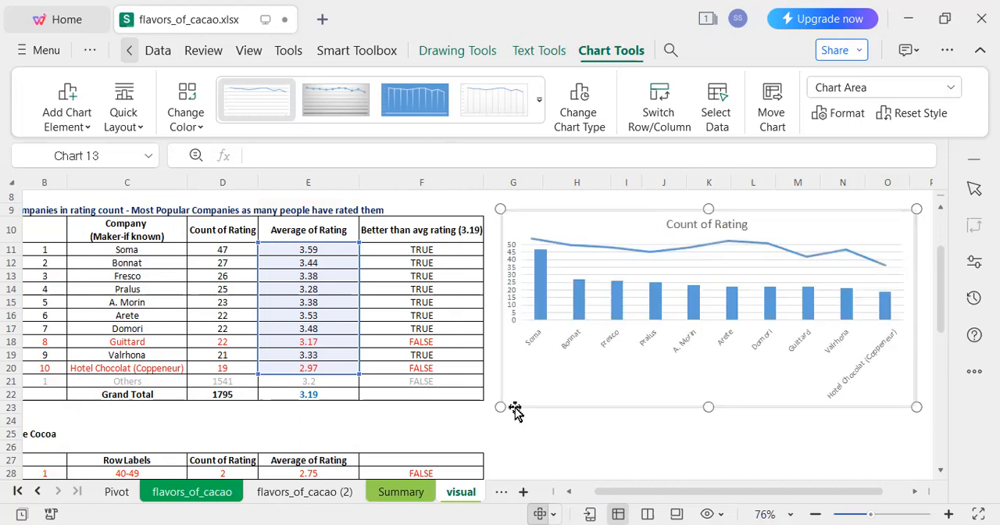
left_click(576, 446)
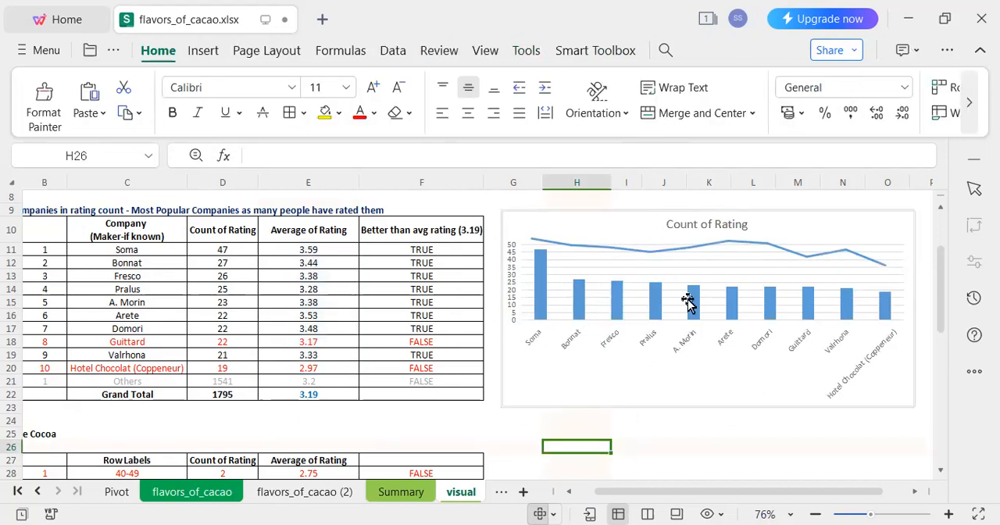
Try to select the column chart's title for editing beneath the overlaid line chart.
left_click(715, 226)
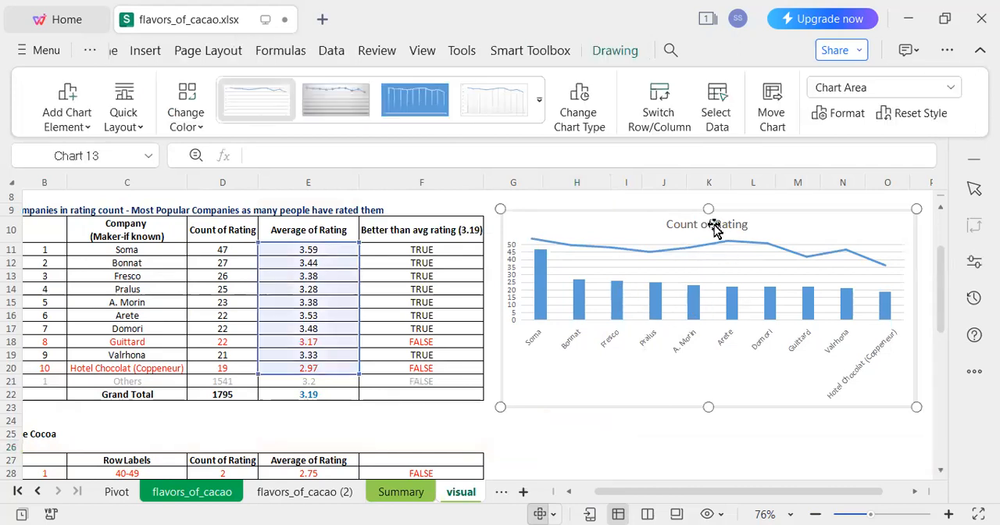
left_click(736, 226)
left_click_drag(736, 227, 738, 265)
left_click(739, 219)
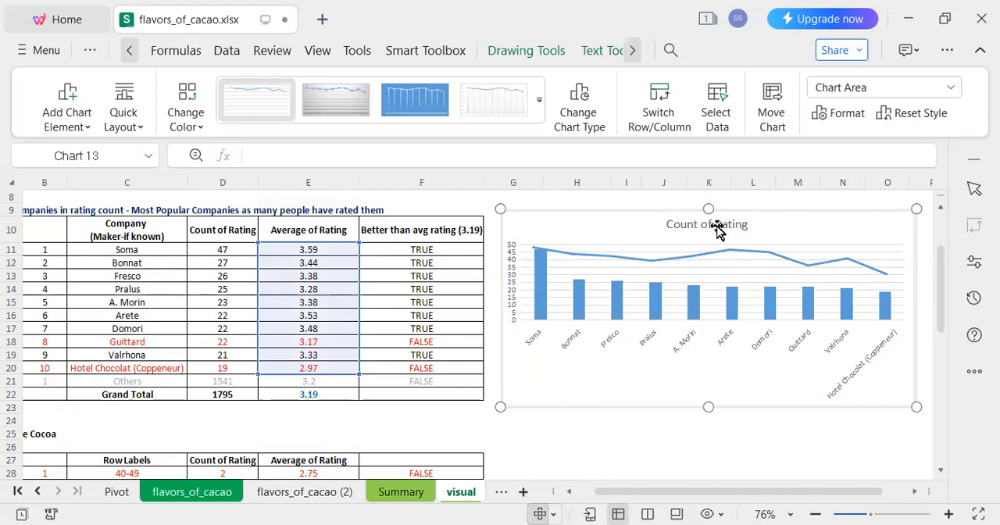
left_click(696, 282)
left_click_drag(692, 357, 711, 365)
left_click_drag(772, 400, 768, 457)
left_click(712, 225)
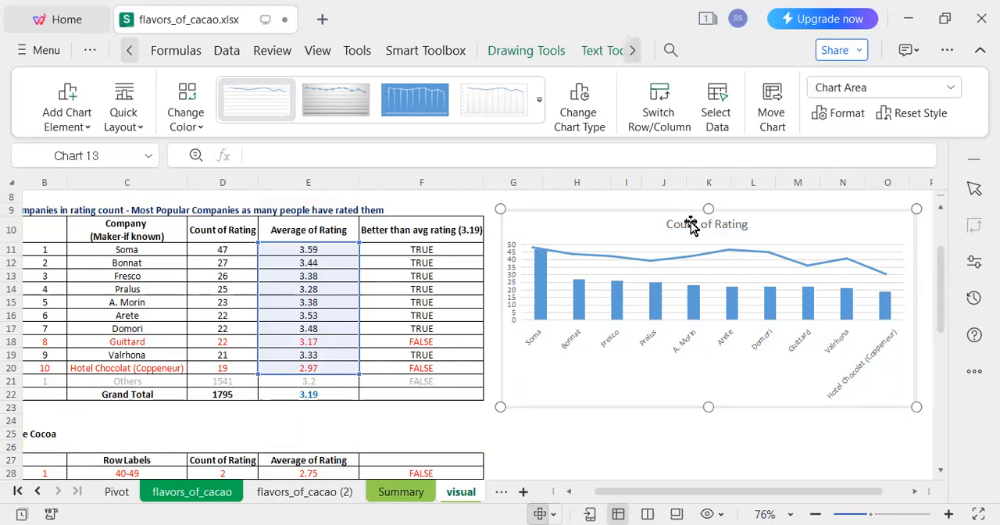
double_click(690, 225)
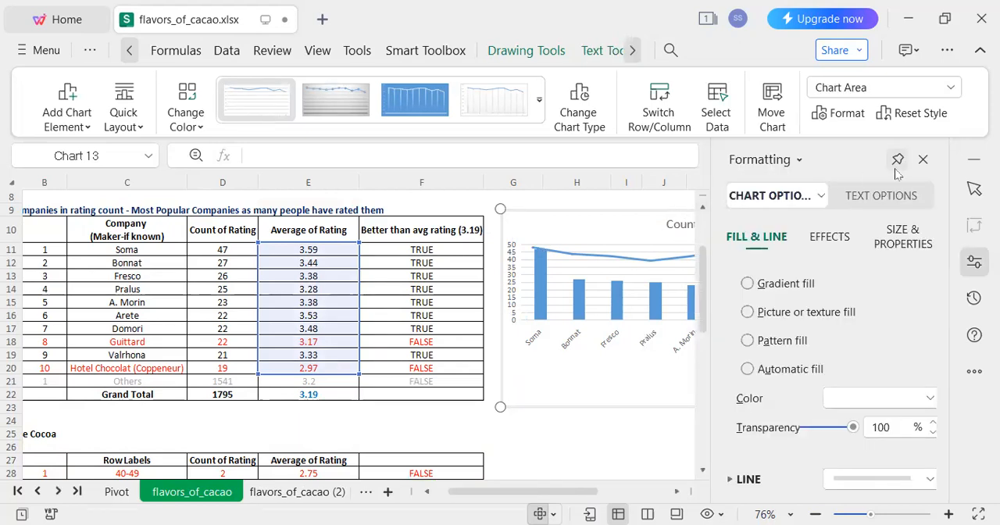
left_click(922, 158)
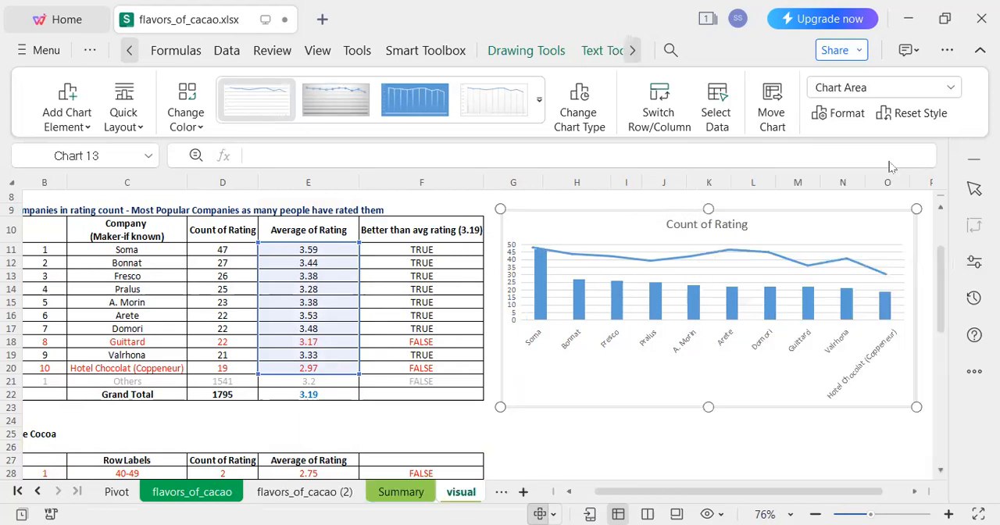
Undo the line chart's move and resizing so the column chart's title is accessible.
left_click(571, 450)
key("Up")
key("Left")
key("Left")
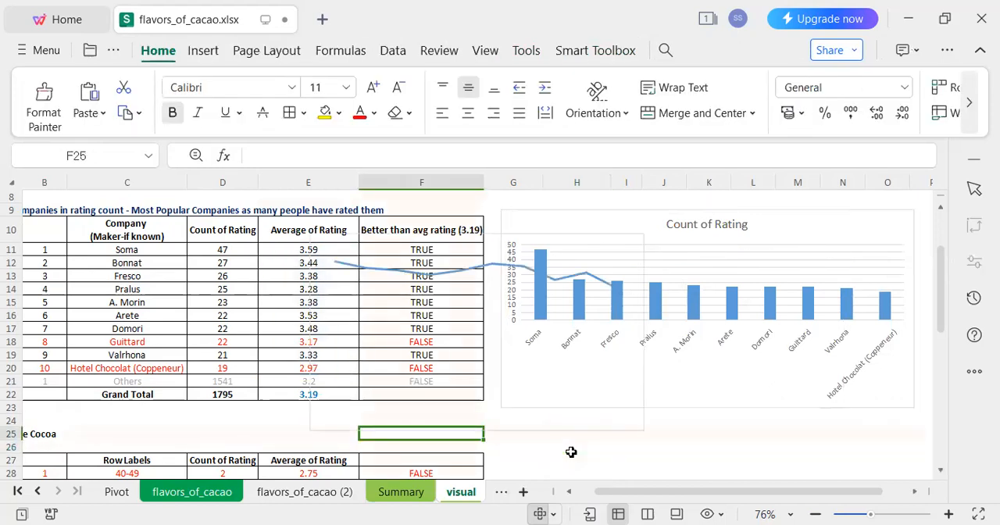
Change the column chart's title to "Count and Avg of Rating - Popular Companies".
left_click(705, 236)
double_click(705, 232)
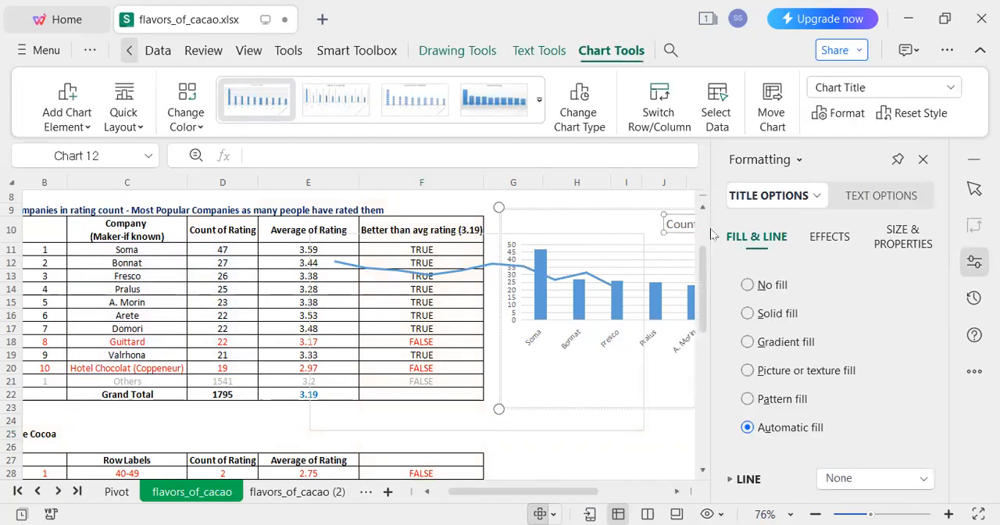
left_click(922, 159)
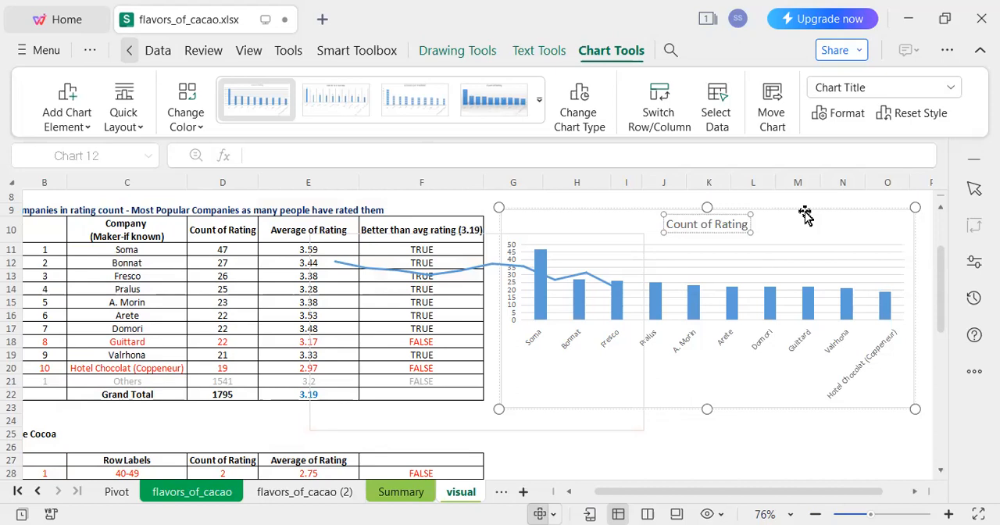
type("and A")
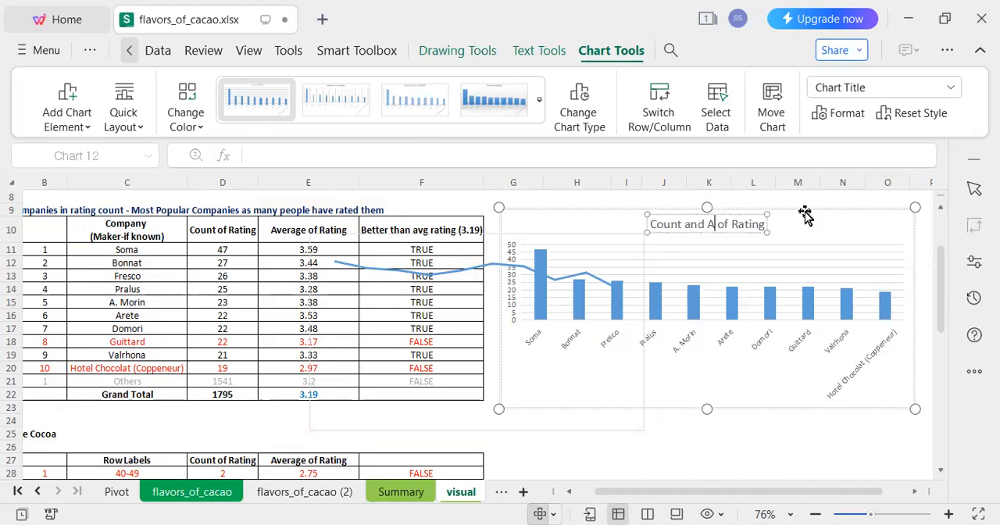
type("vg")
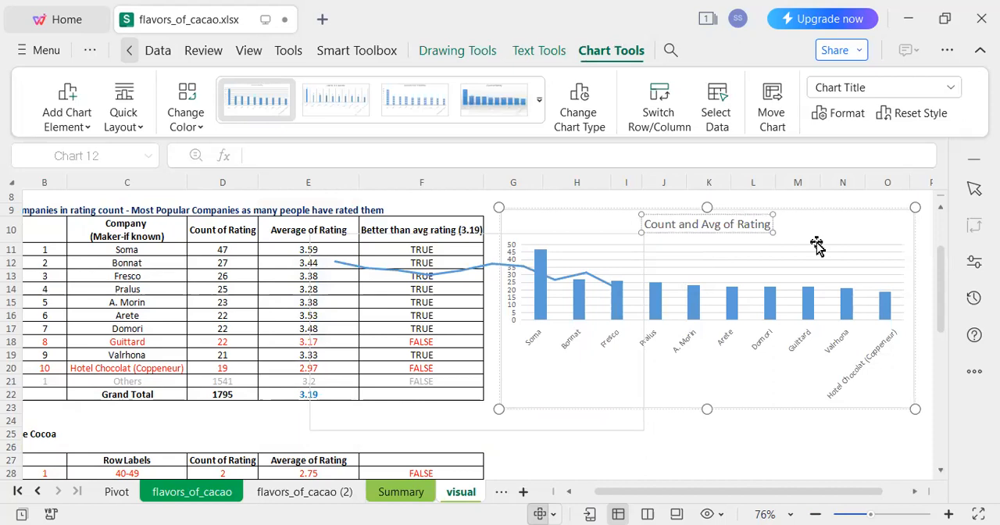
type("- C")
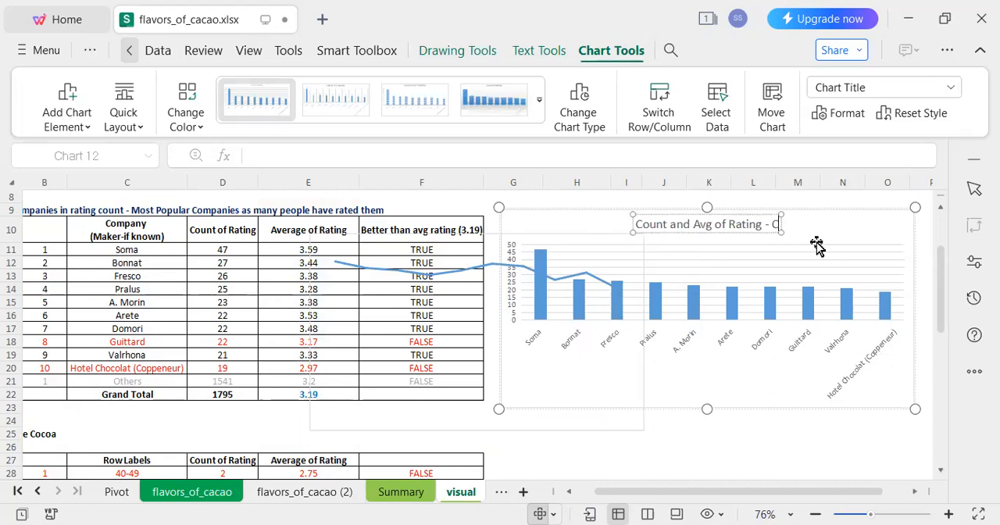
key("BackSpace")
type("Po")
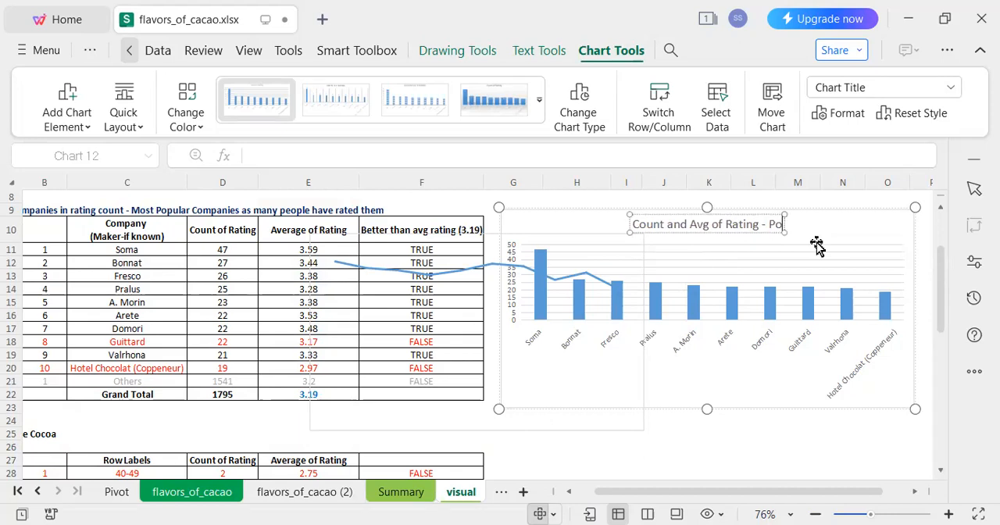
type("pular Cop")
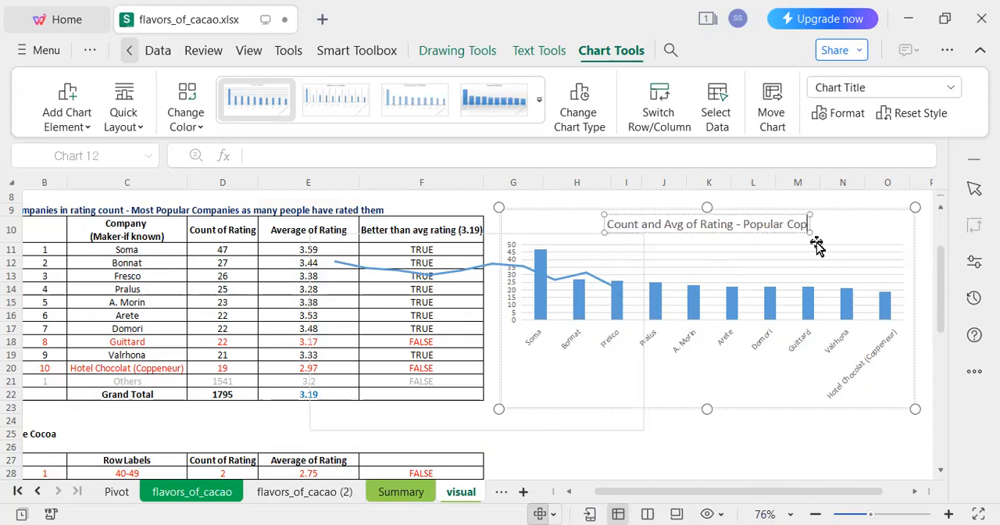
key("BackSpace")
type("mp")
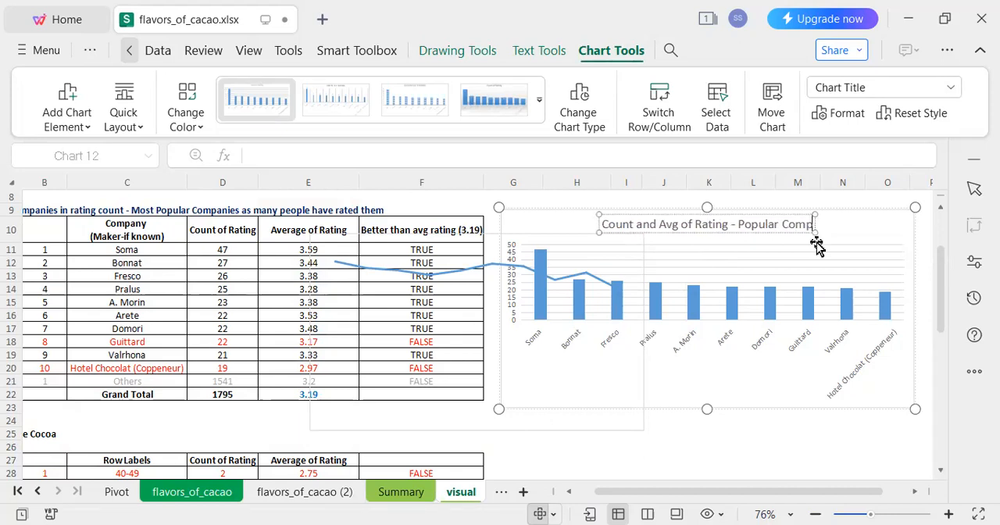
type("anies")
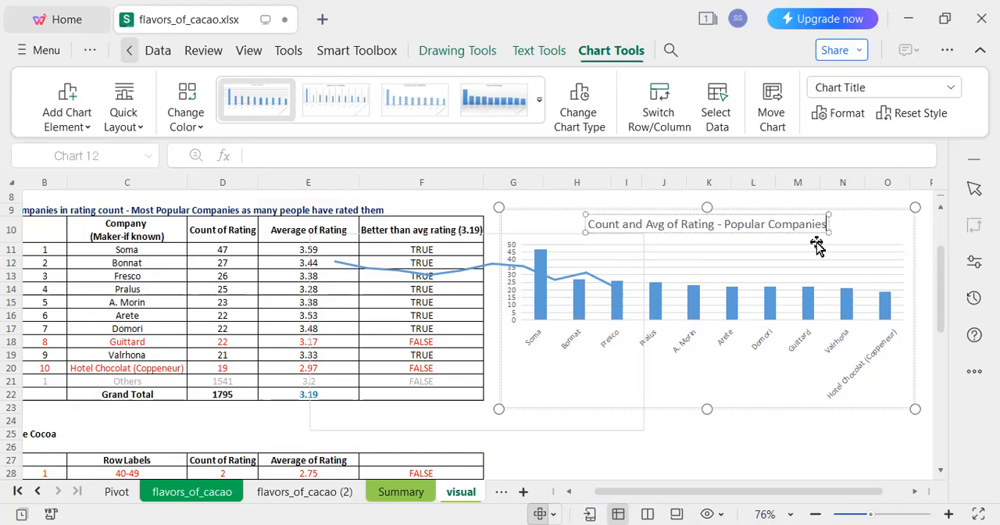
Overlay the transparent average rating line chart on the retitled column chart, stretched to match its frame.
left_click(732, 446)
left_click(618, 408)
left_click_drag(582, 433, 774, 413)
left_click_drag(838, 410, 916, 410)
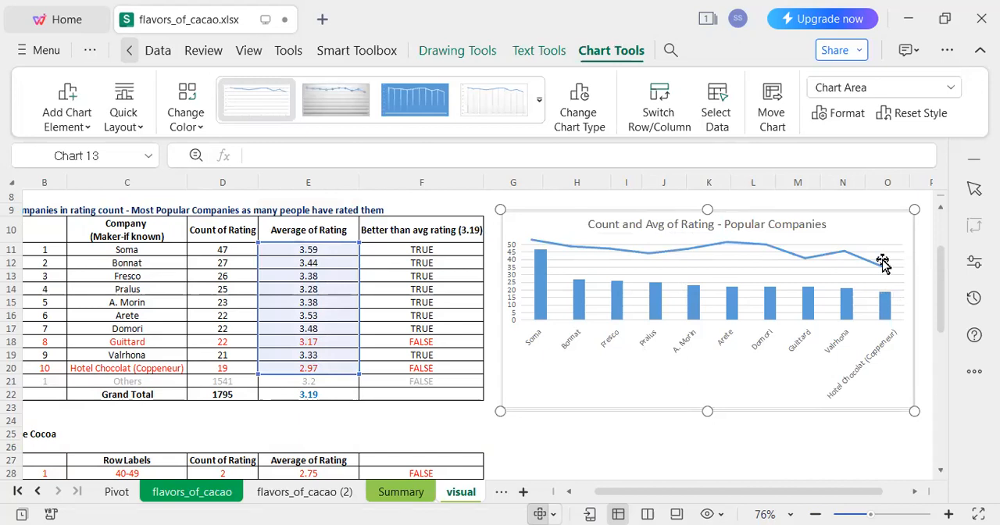
Add data labels to the average rating line in the overlaid line chart.
left_click(881, 225)
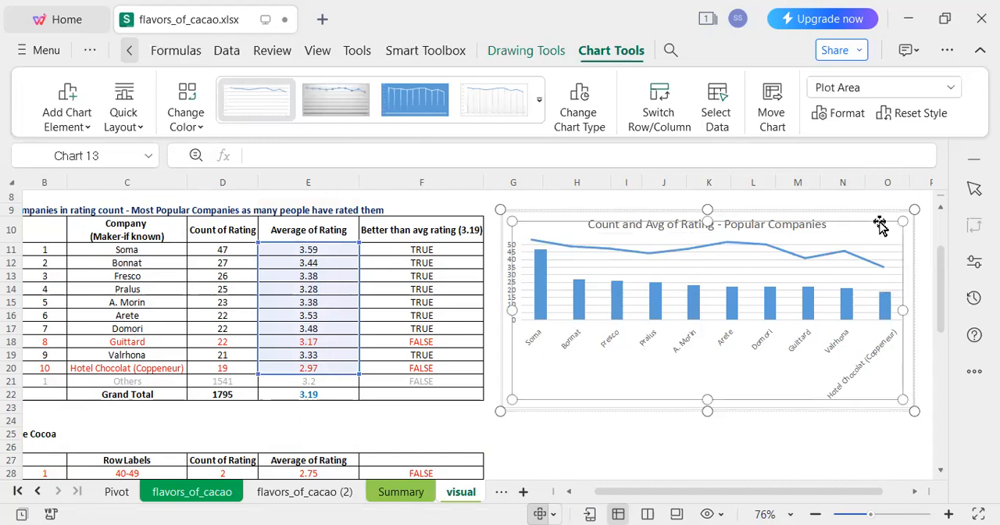
left_click(787, 257)
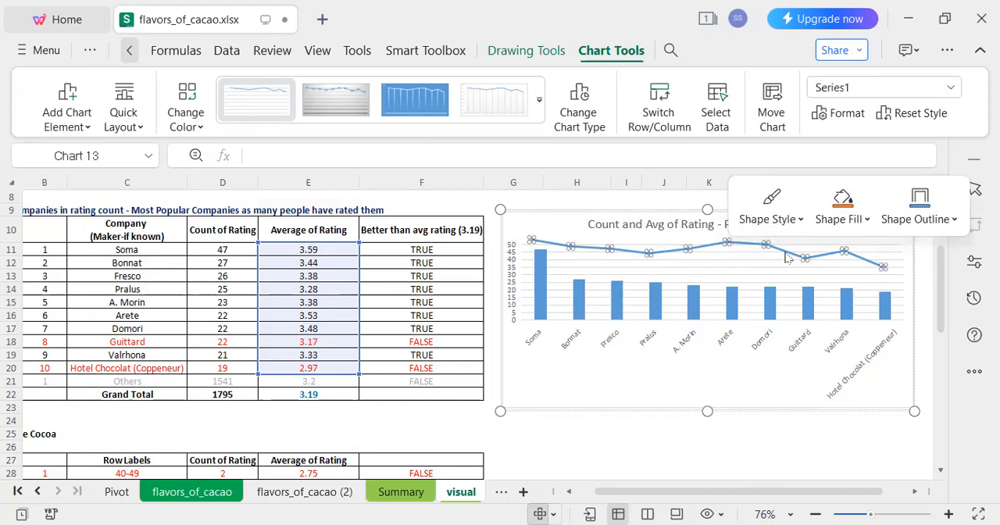
left_click(836, 451)
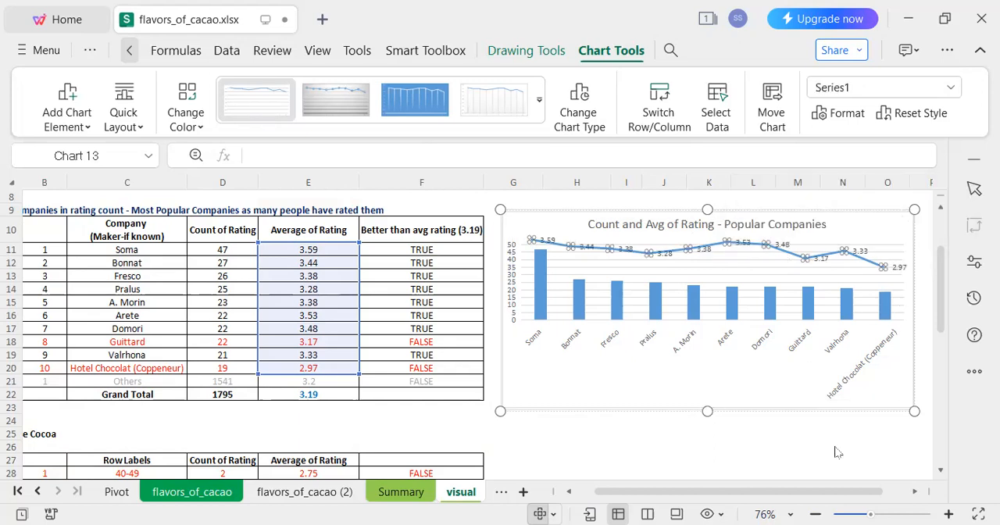
left_click(791, 449)
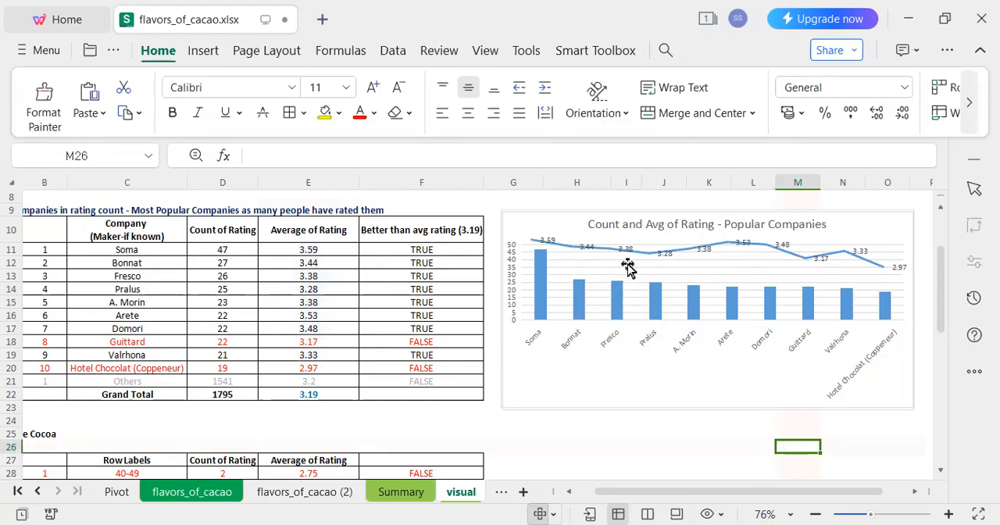
Move Domori's average rating data label below the line.
left_click(783, 249)
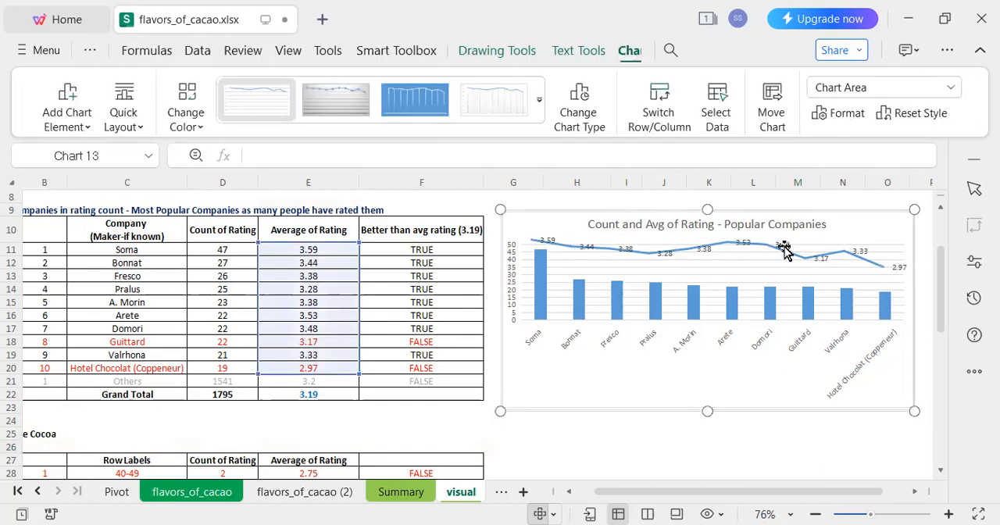
left_click(783, 246)
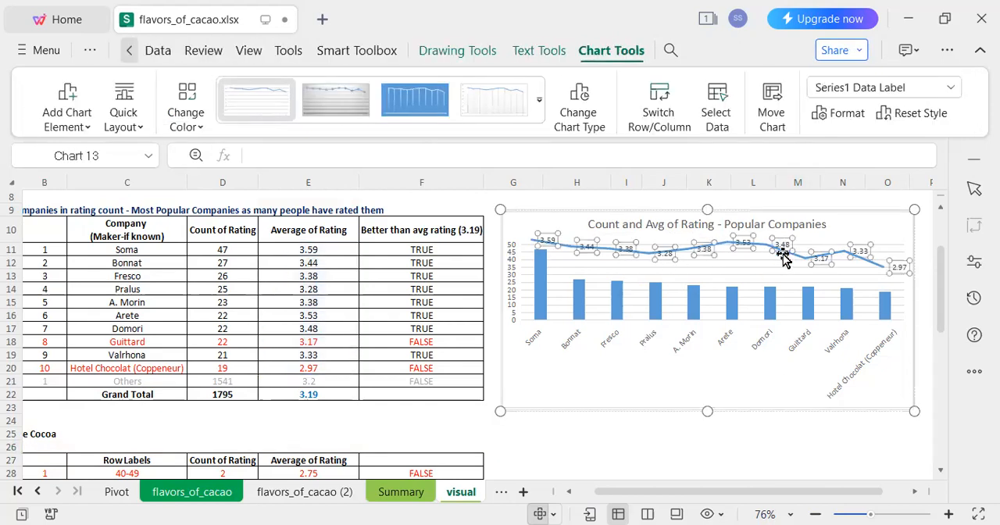
left_click(782, 249)
left_click_drag(779, 260, 777, 274)
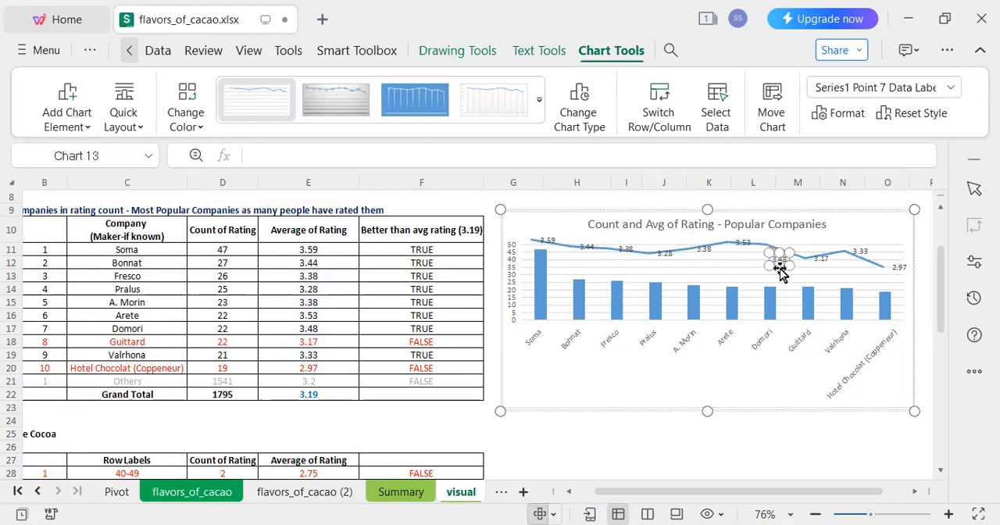
Move Guittard's average rating data label below the line.
left_click(746, 244)
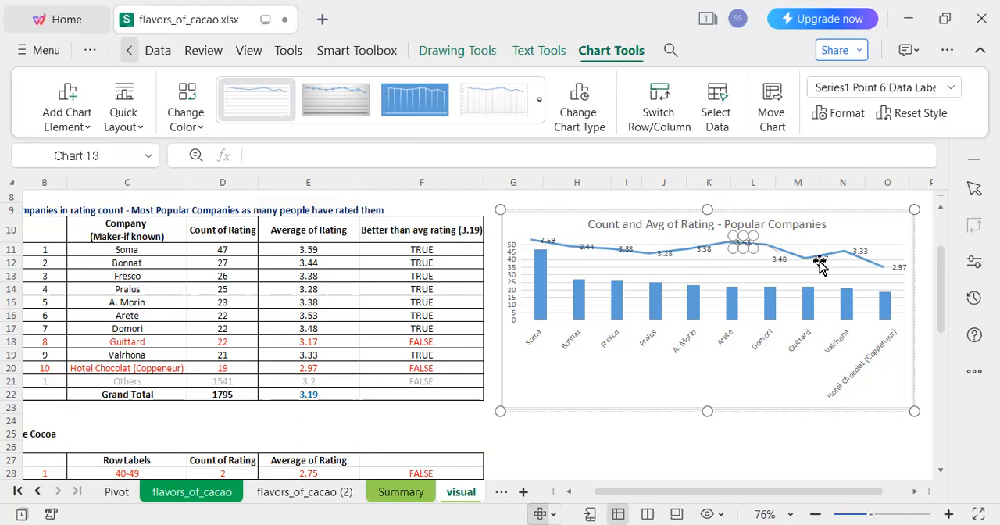
left_click(820, 266)
left_click(832, 260)
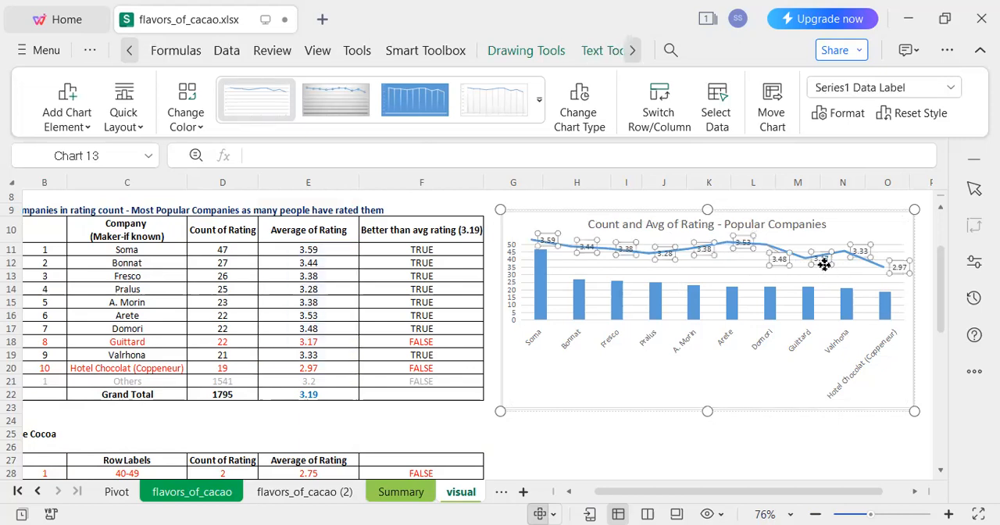
left_click(823, 262)
left_click(862, 250)
left_click(861, 268)
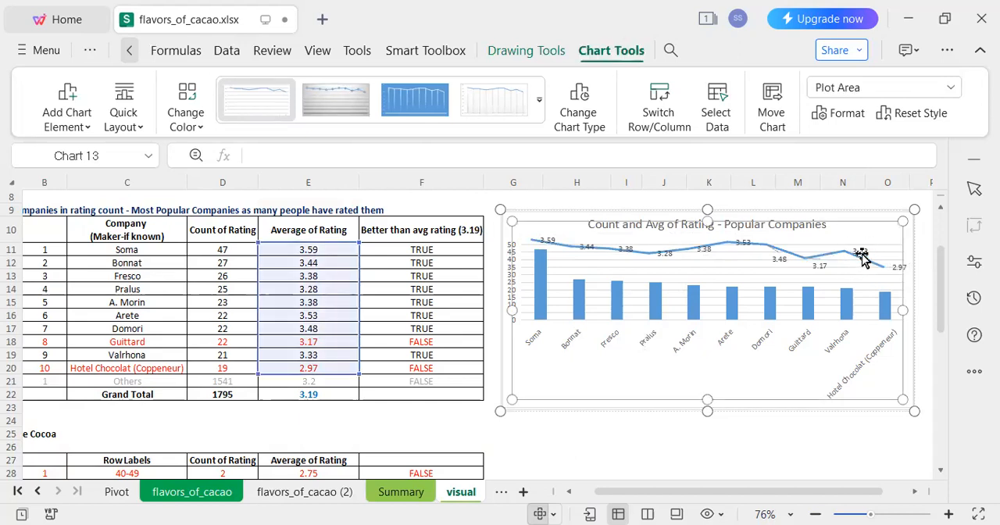
Move Valrhona's average rating data label above the line.
left_click(861, 255)
left_click(860, 246)
left_click_drag(862, 244, 864, 238)
Move Arete's data label below the average rating line and select Arete's company, count and average cells in the table.
left_click(750, 244)
left_click(746, 266)
left_click(741, 248)
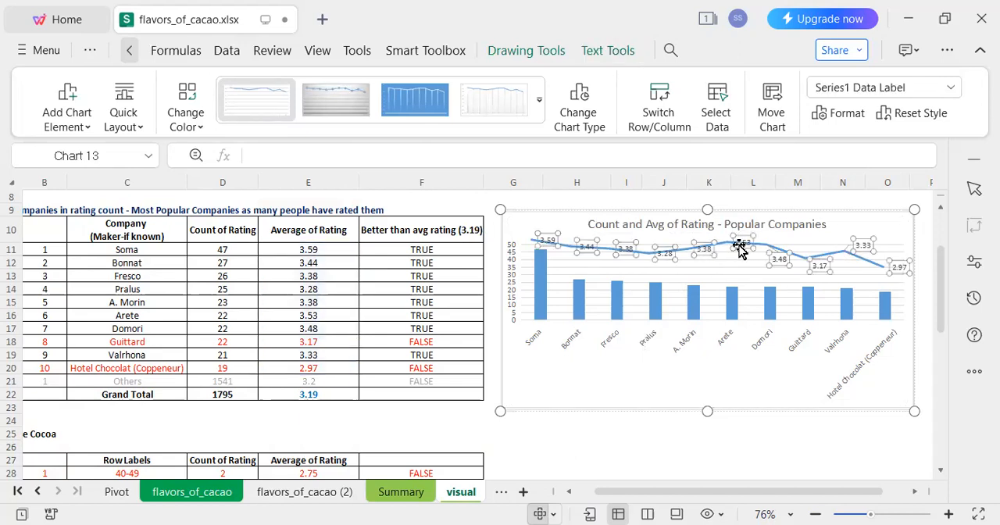
left_click(742, 247)
left_click_drag(742, 261, 742, 262)
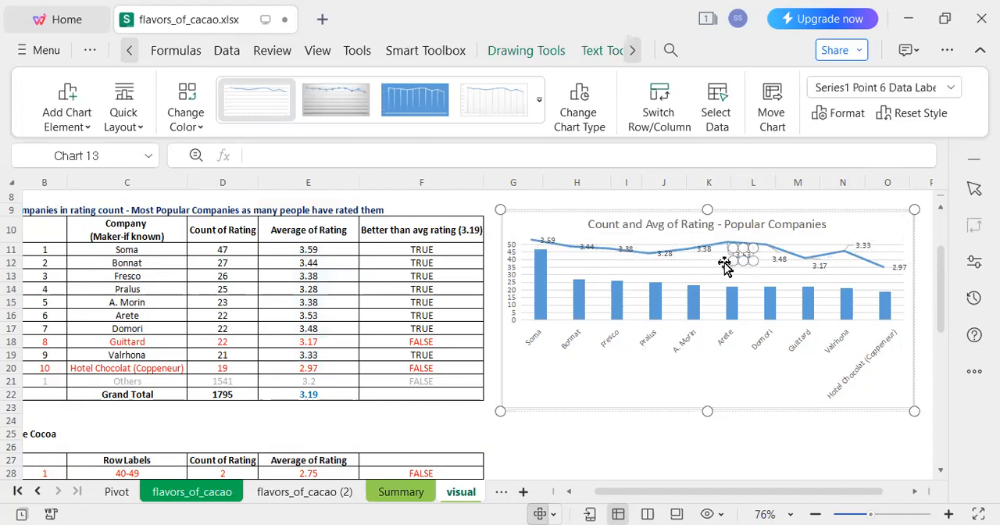
left_click(696, 252)
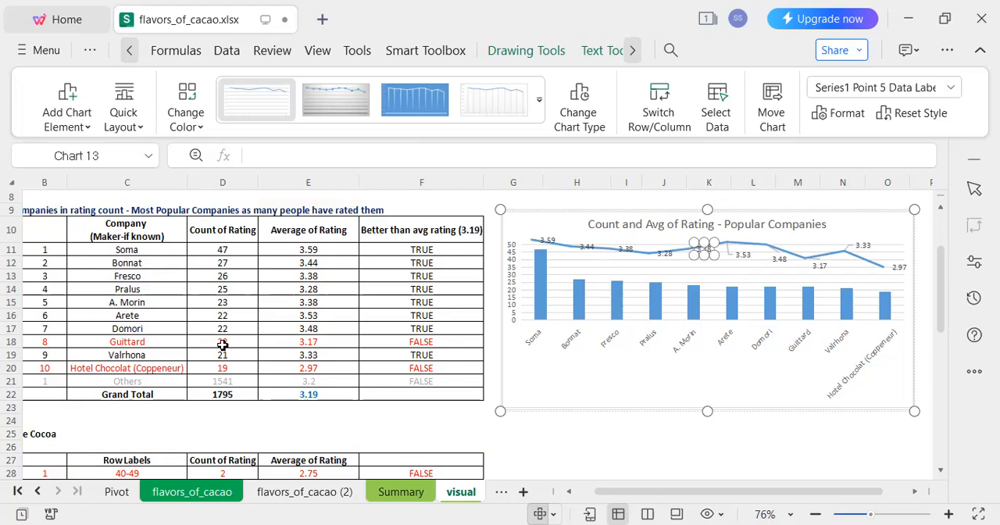
left_click_drag(125, 316, 332, 317)
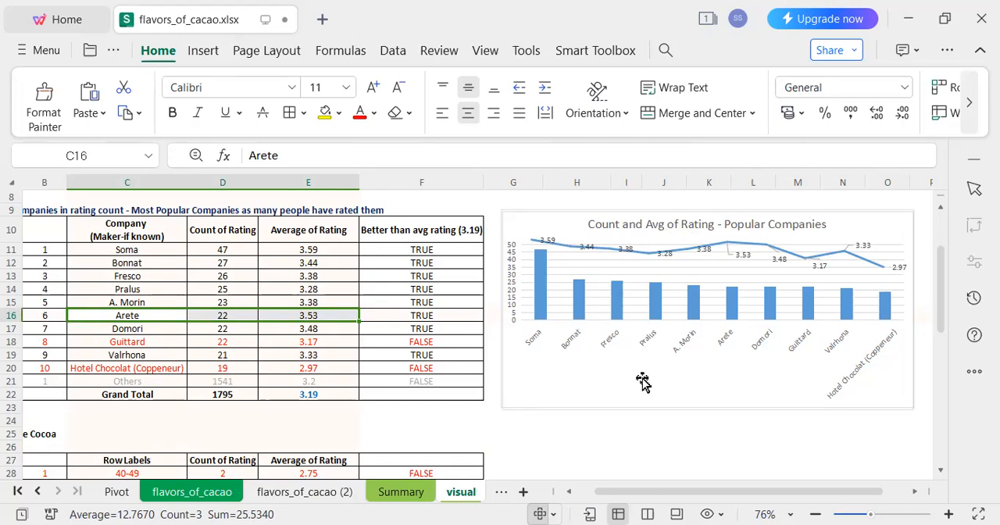
Move A. Morin's average rating data label below the line.
left_click(703, 250)
left_click(701, 250)
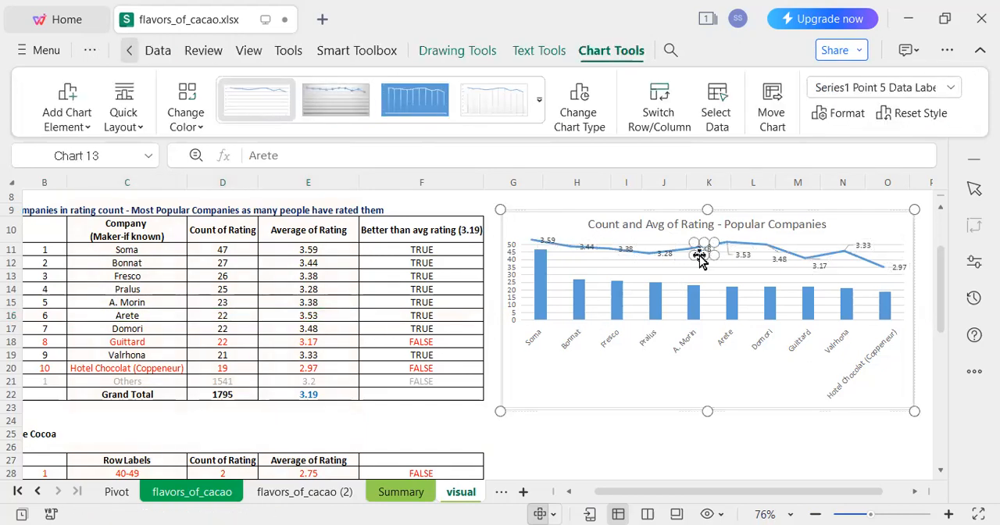
left_click(694, 281)
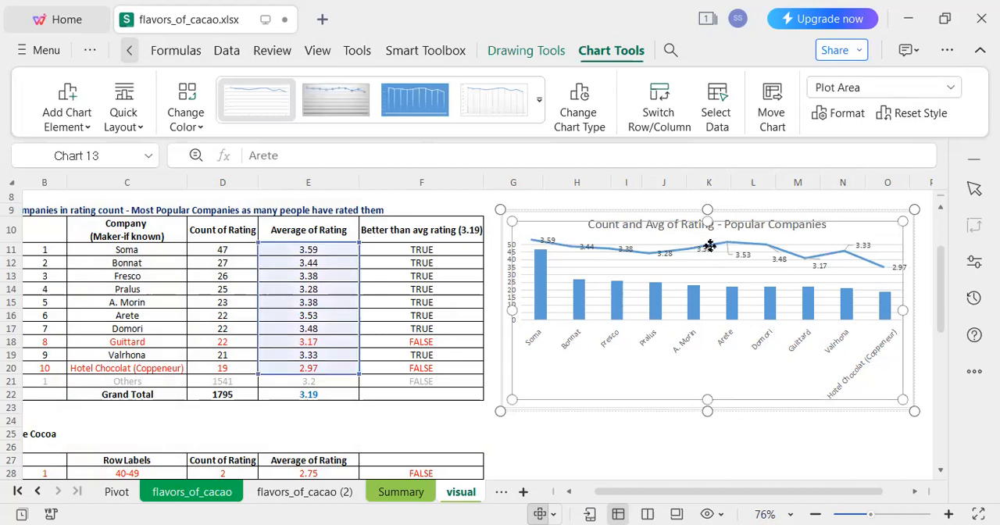
left_click(708, 248)
left_click(703, 254)
left_click_drag(703, 254, 700, 265)
Move Pralus's average rating data label below the line.
left_click(664, 255)
left_click(666, 265)
left_click(669, 263)
left_click(667, 263)
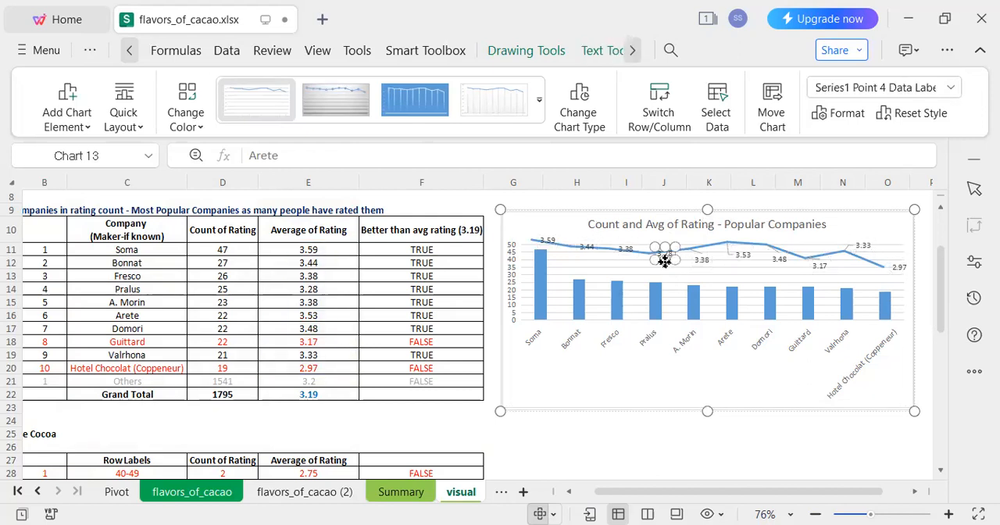
left_click_drag(665, 272, 664, 272)
Move Fresco's average rating data label below the line.
left_click(625, 259)
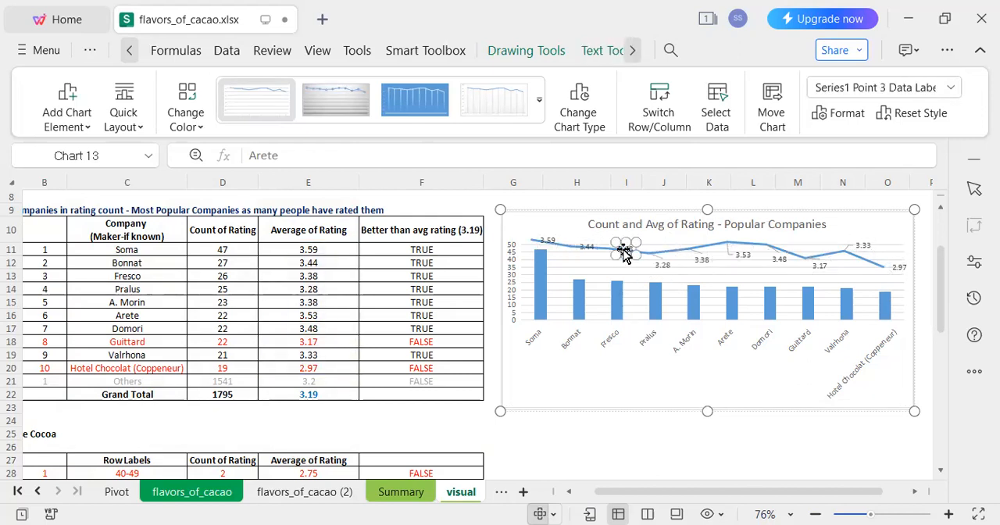
left_click(627, 268)
left_click(627, 251)
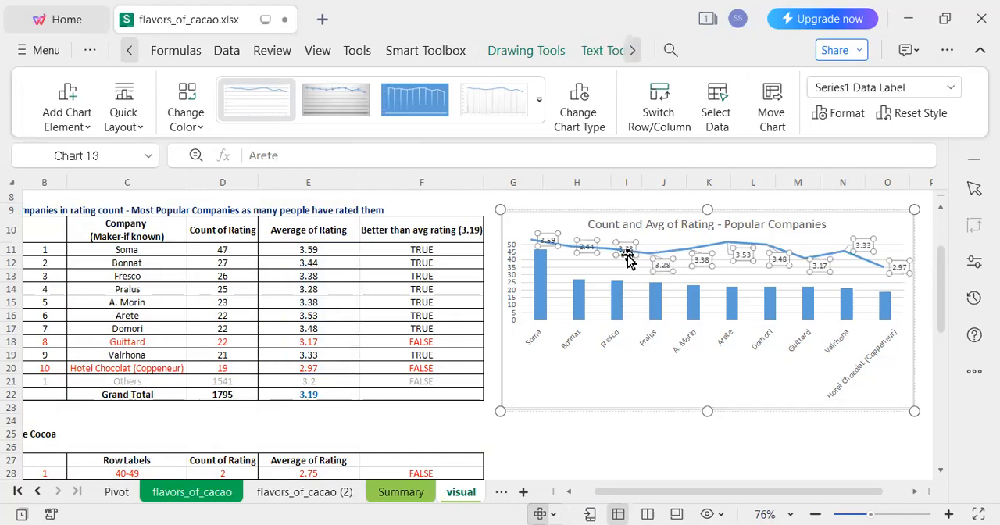
left_click(627, 252)
left_click_drag(627, 266, 626, 275)
Move Bonnat's average rating data label below the line.
left_click(587, 251)
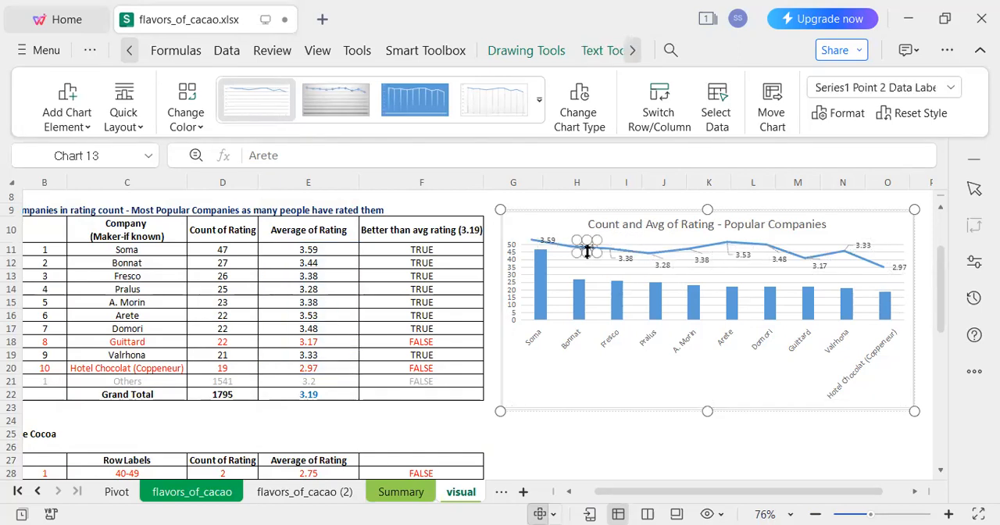
left_click(591, 444)
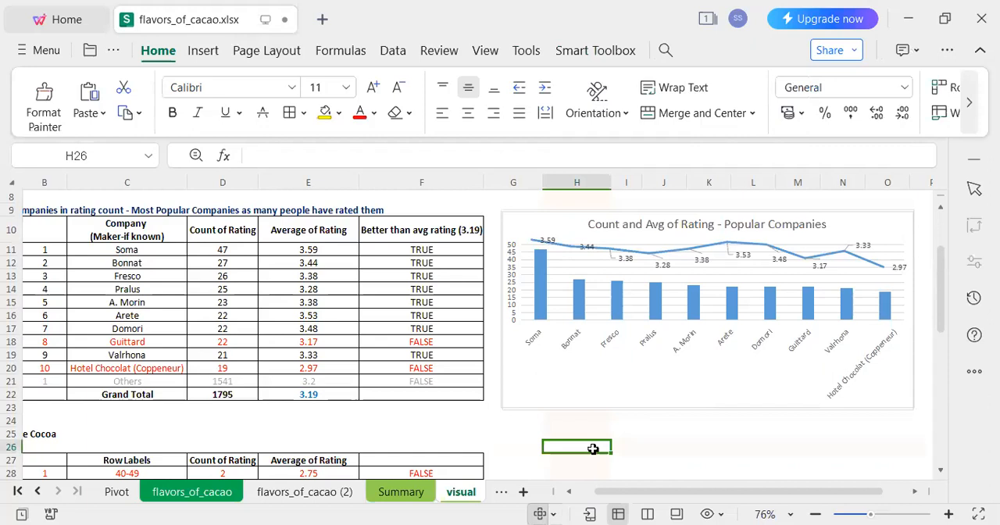
left_click(590, 258)
left_click(588, 251)
left_click(587, 252)
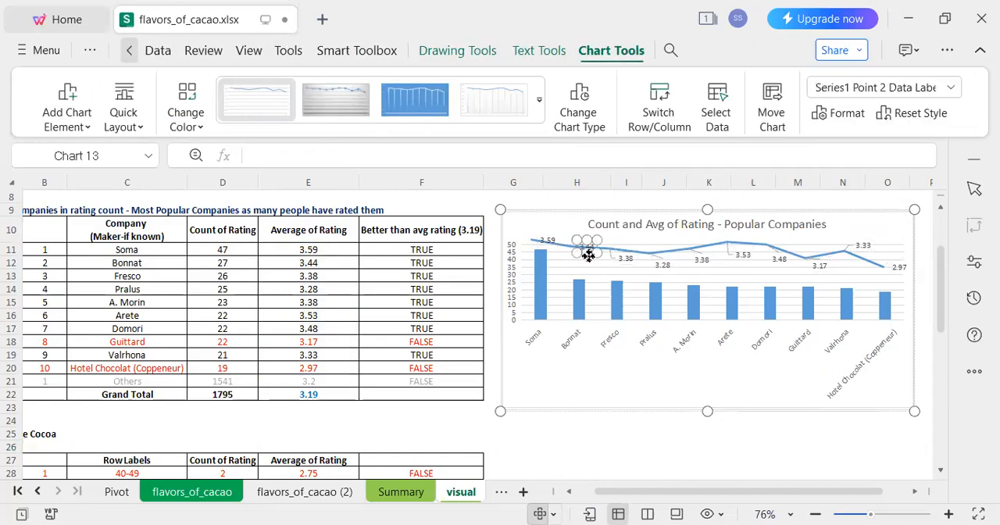
left_click_drag(585, 265, 584, 274)
Move Soma's average rating data label above the line and deselect the chart.
left_click(547, 242)
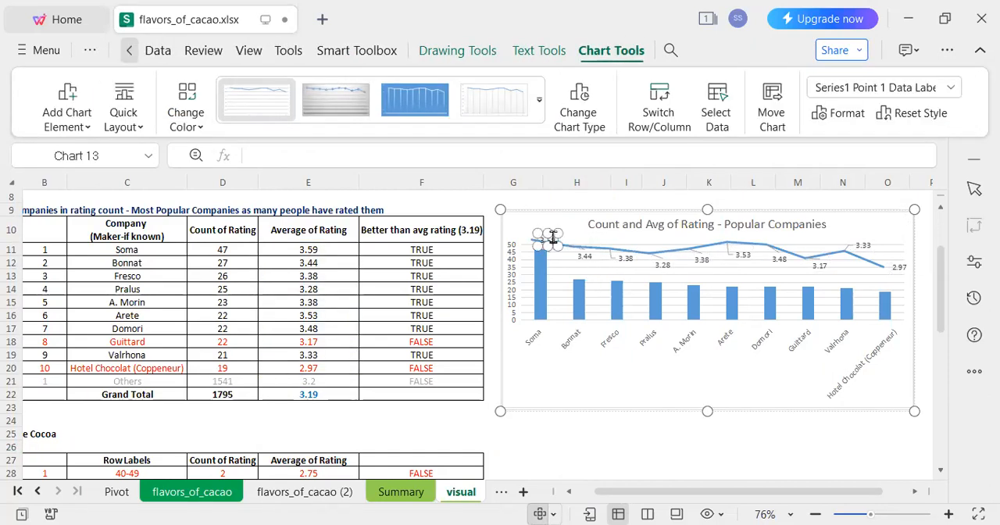
left_click(559, 275)
left_click(553, 242)
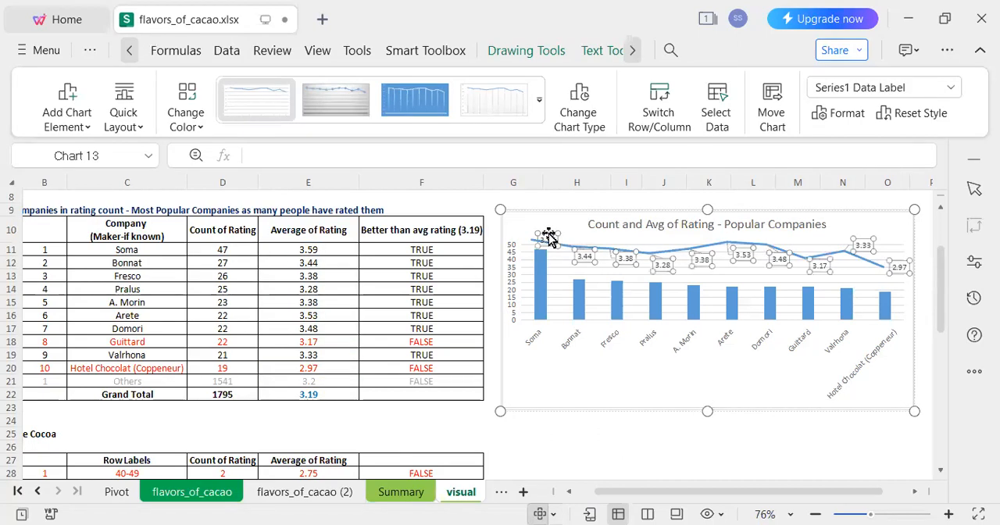
left_click(548, 234)
left_click_drag(547, 233, 553, 226)
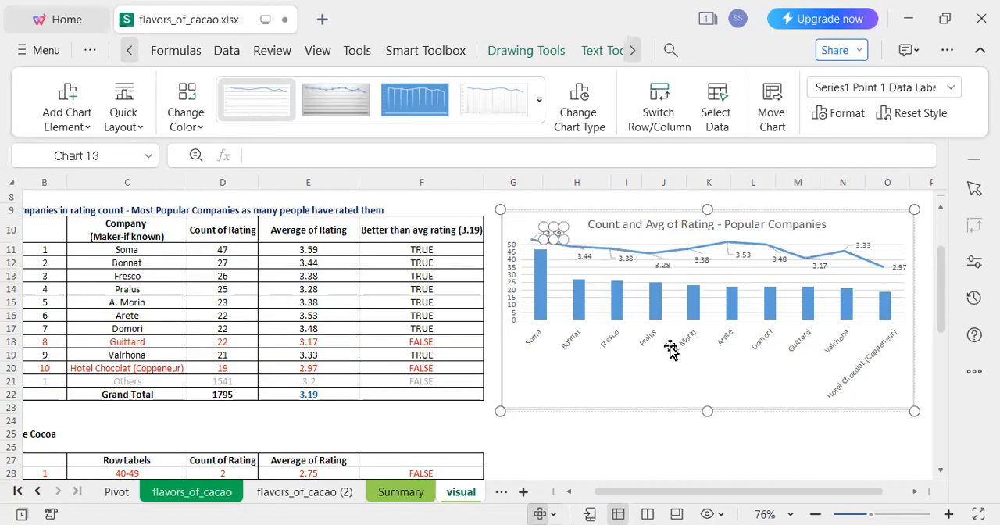
left_click(650, 458)
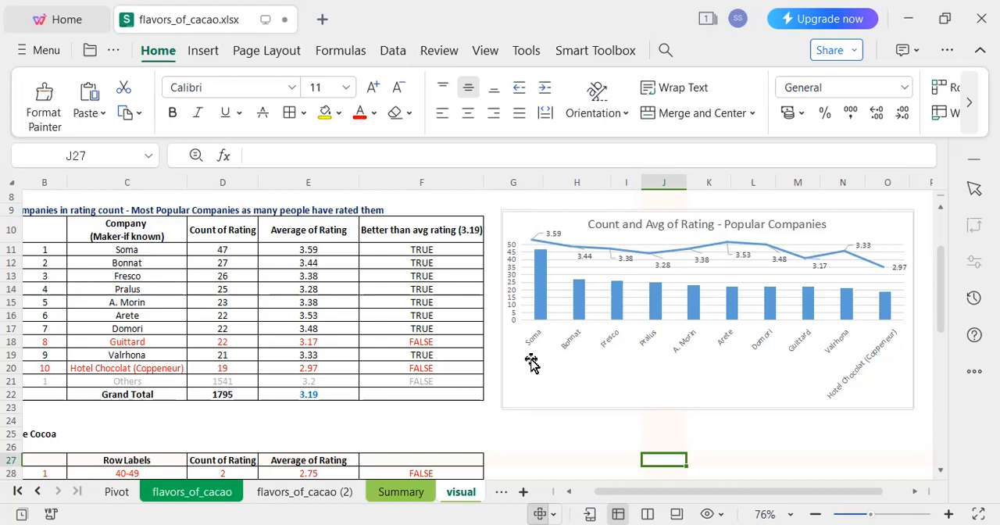
Open the formatting options for the overlaid line chart's plot area.
left_click(554, 241)
left_click(557, 241)
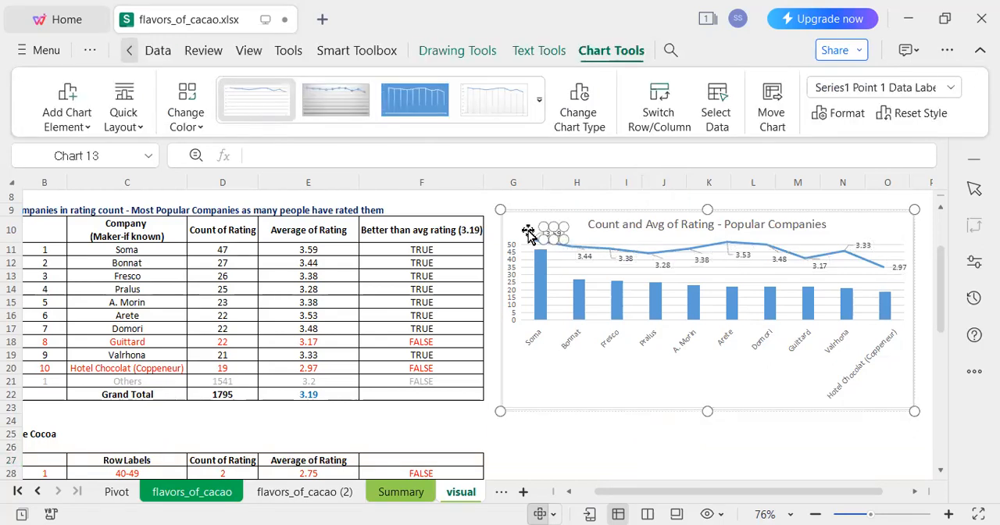
left_click(559, 265)
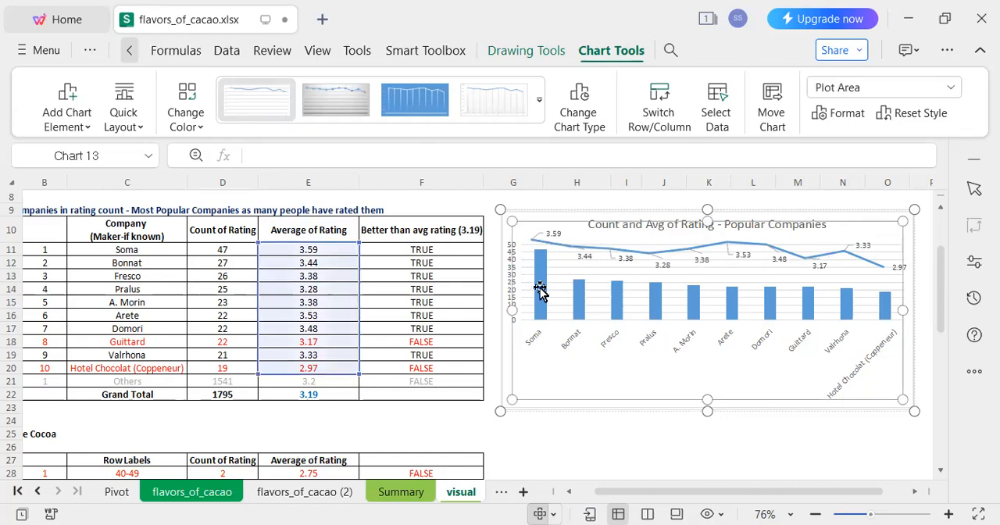
double_click(540, 291)
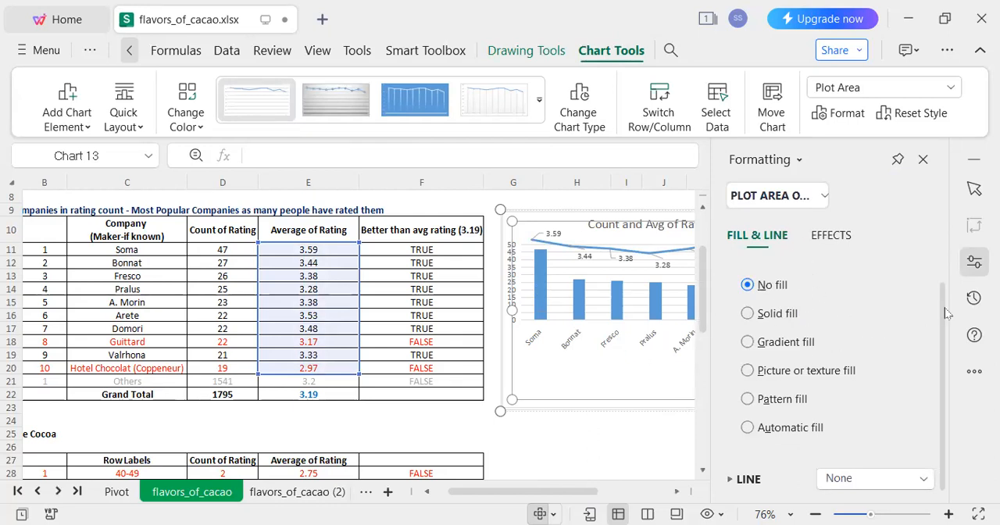
left_click(592, 453)
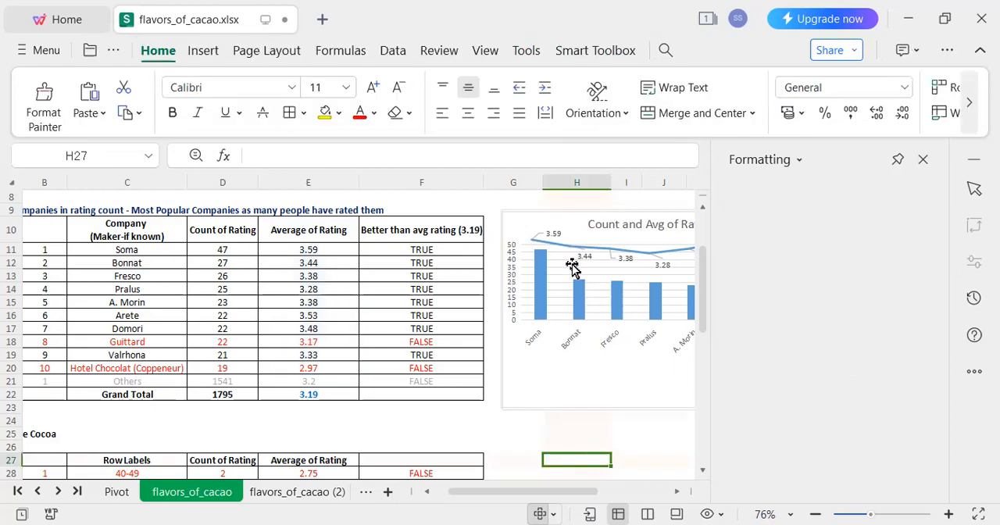
Enlarge the box of Soma's data label on the average rating line.
left_click(555, 235)
left_click(555, 235)
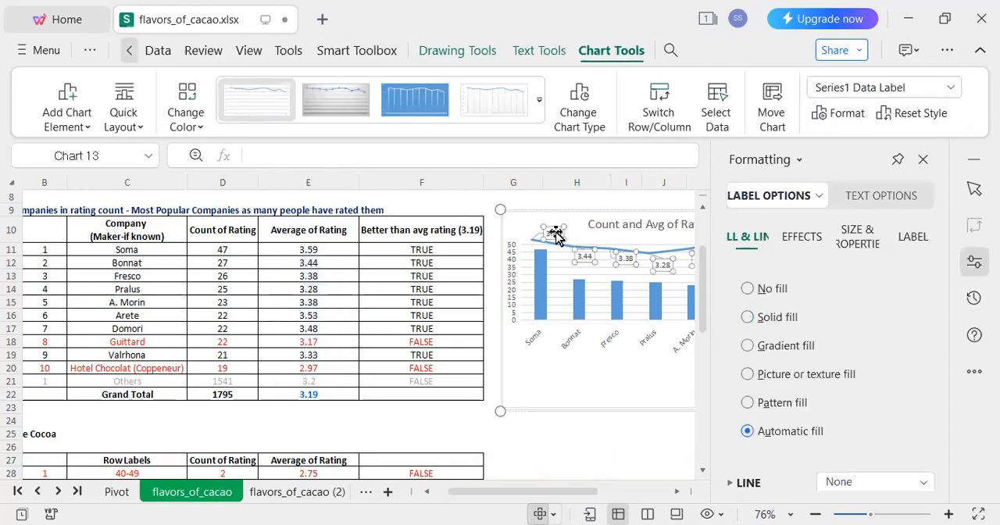
left_click(553, 233)
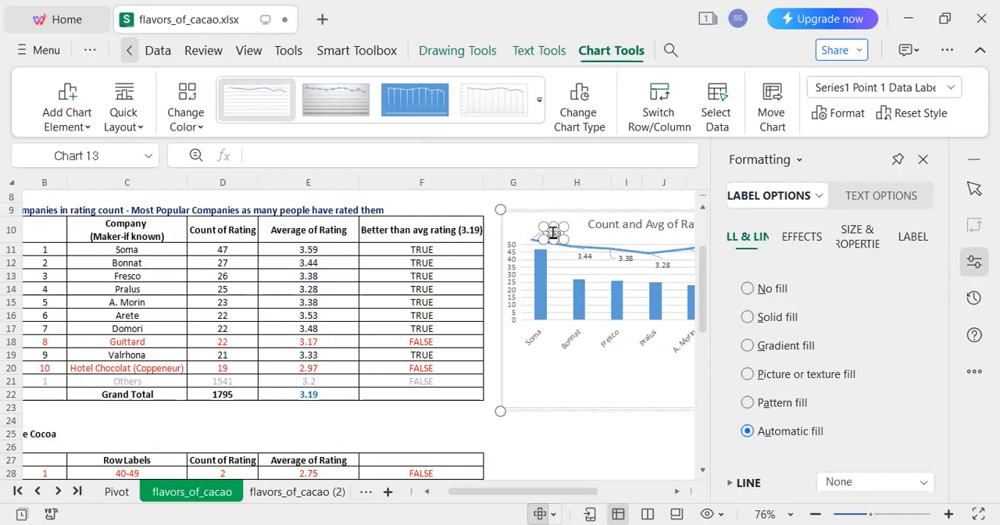
left_click_drag(543, 234, 584, 251)
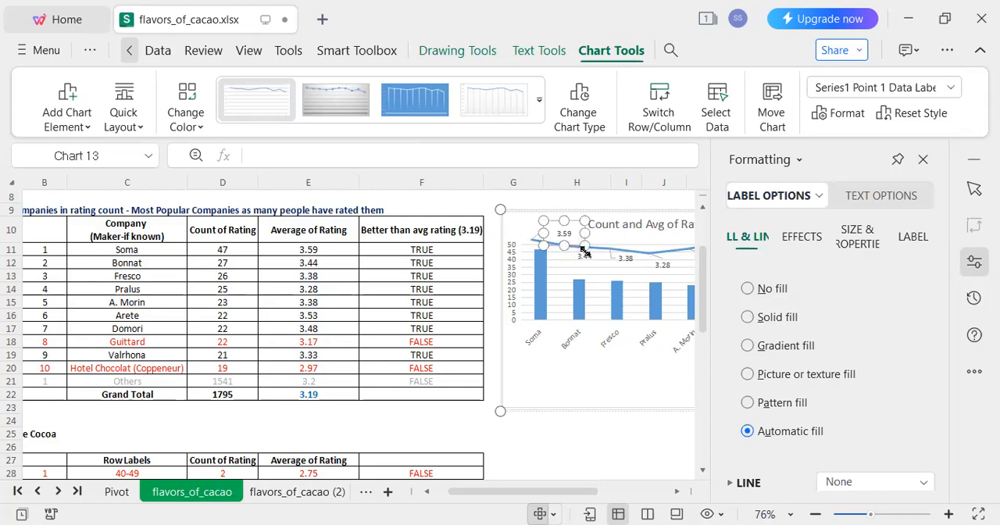
left_click(560, 273)
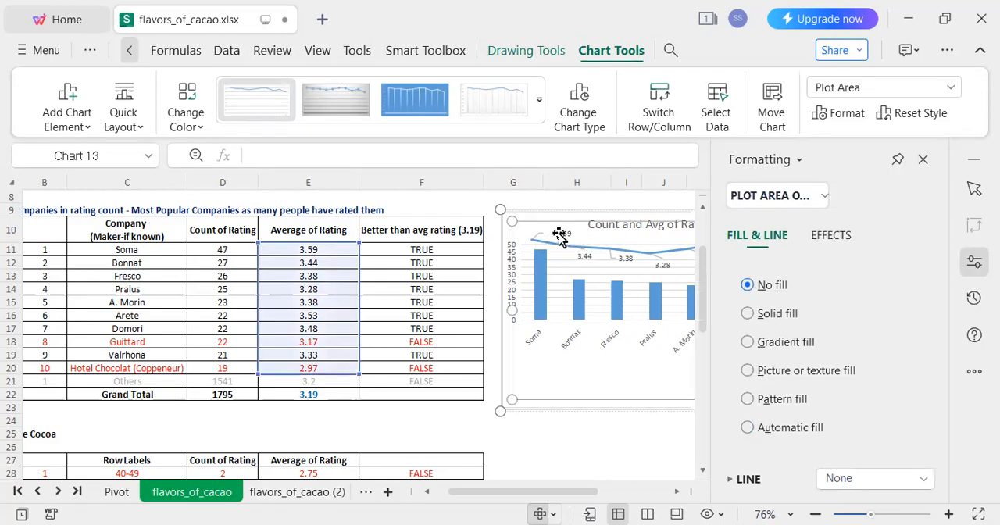
Examine the effects, size and label formatting options for the average rating line's data labels, and close the formatting pane.
left_click(559, 238)
left_click(558, 262)
left_click(563, 233)
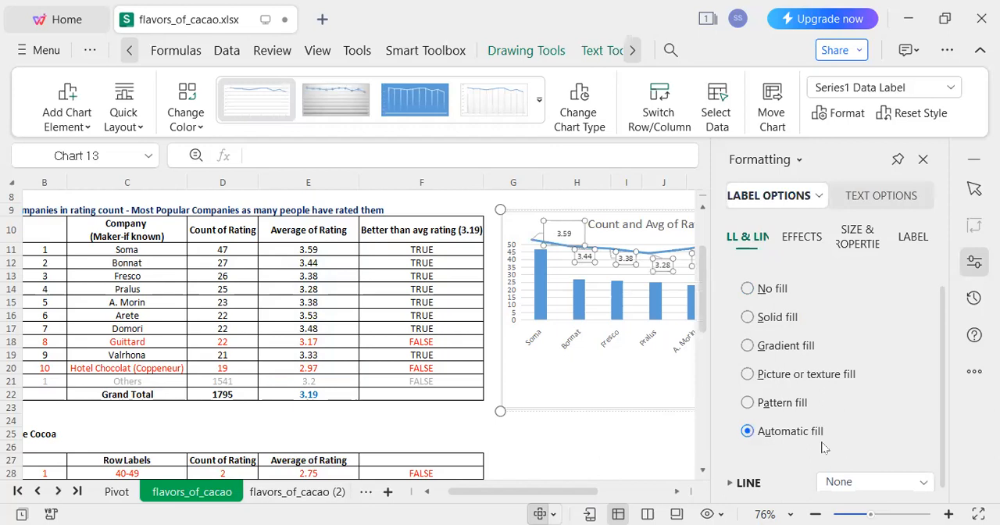
left_click(809, 239)
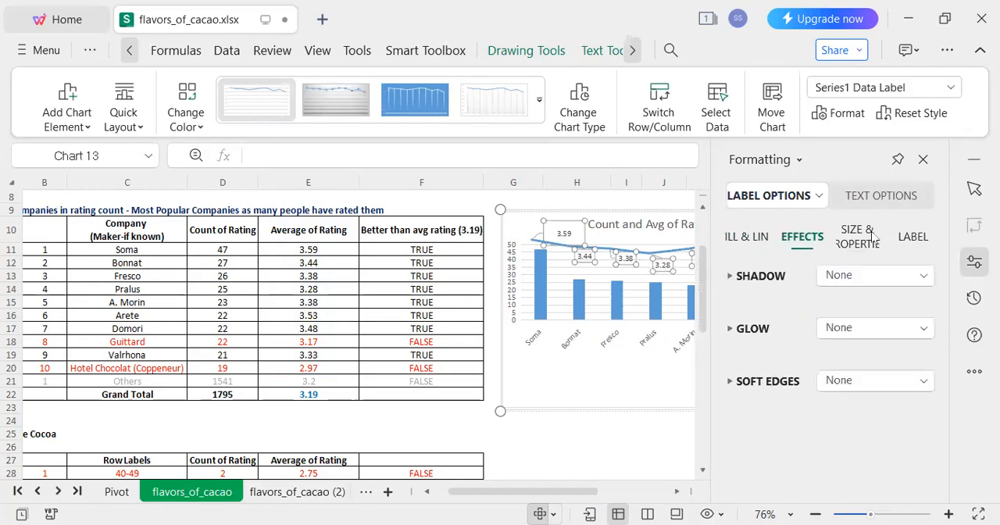
left_click(867, 237)
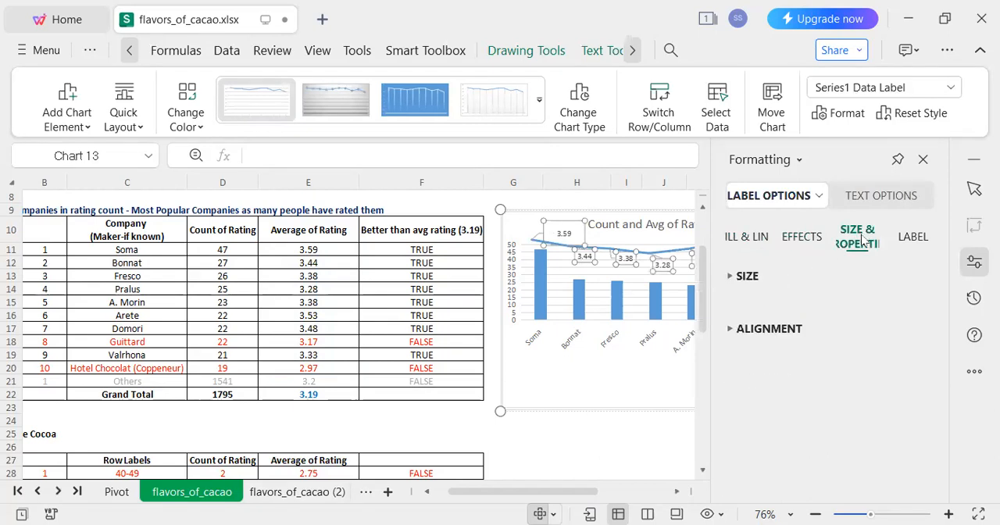
left_click(763, 286)
left_click(903, 239)
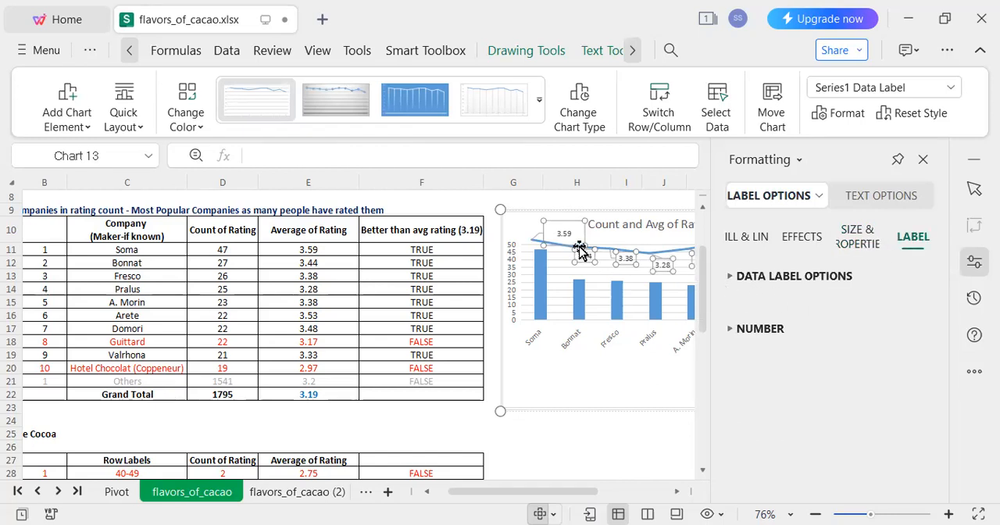
left_click(542, 290)
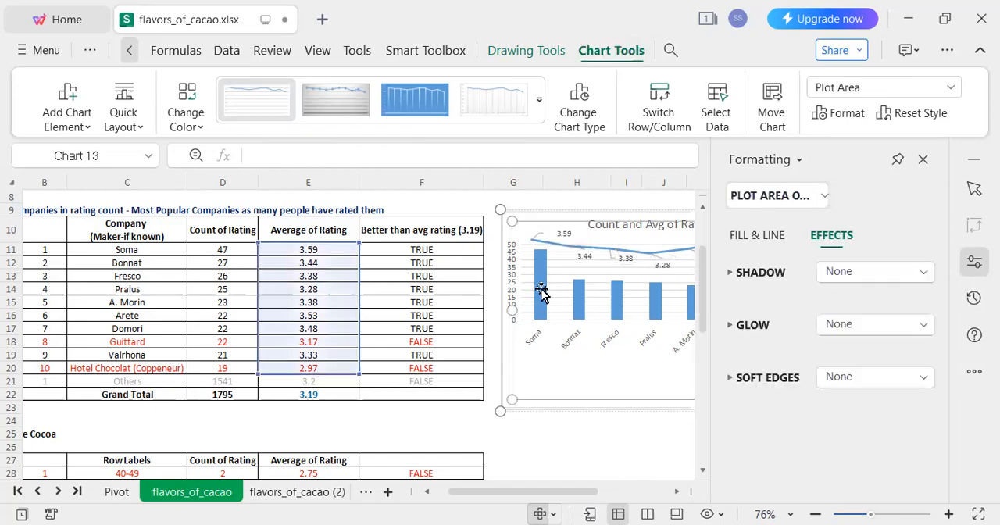
left_click(924, 161)
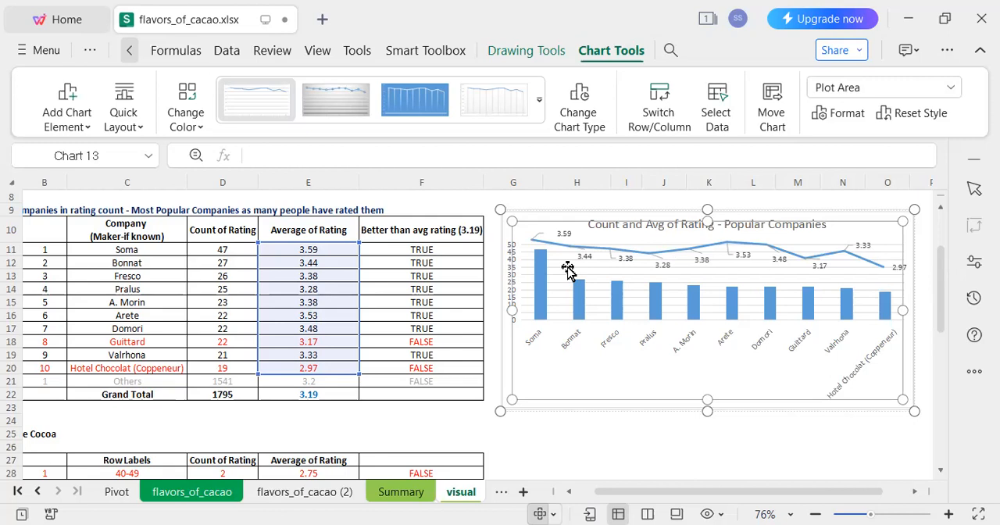
left_click(595, 436)
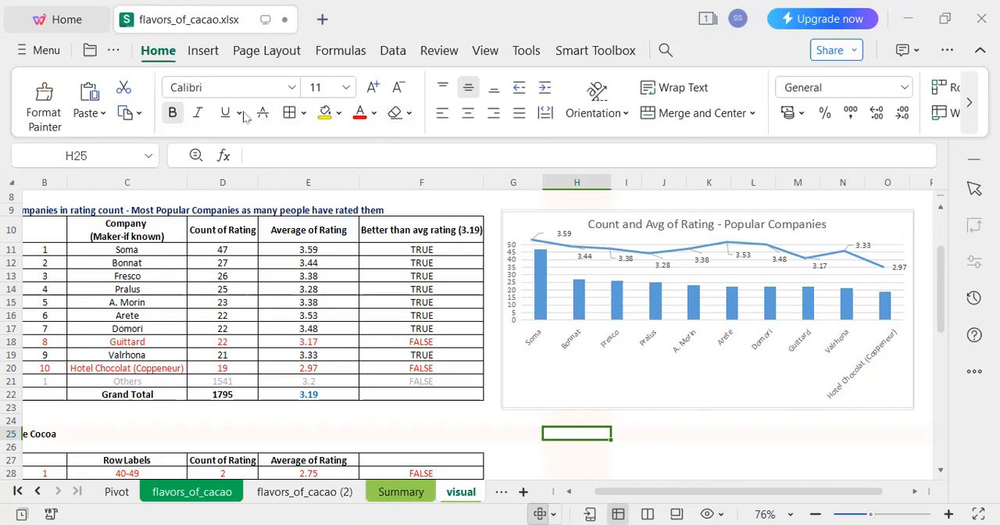
Draw a small oval over Soma's 3.59 data label on the chart.
left_click(204, 53)
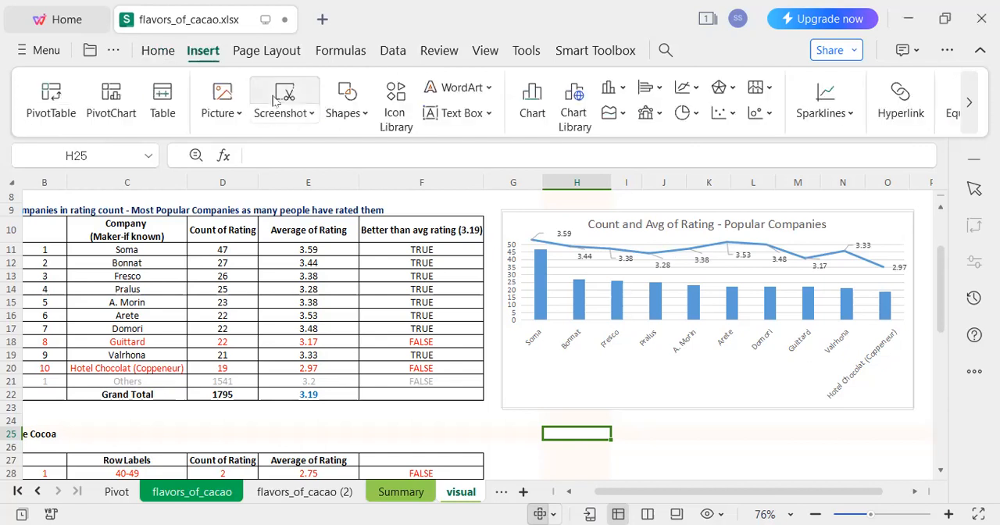
left_click(347, 100)
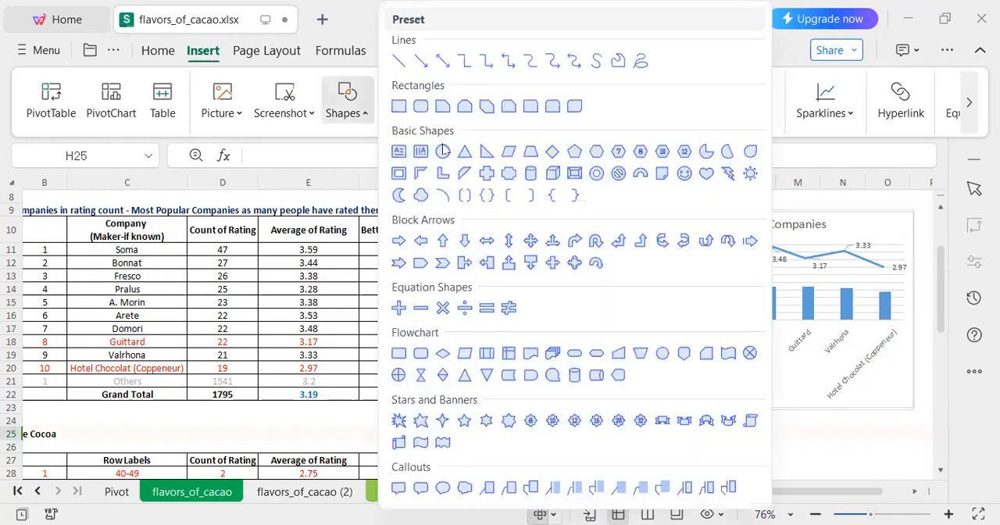
left_click(444, 151)
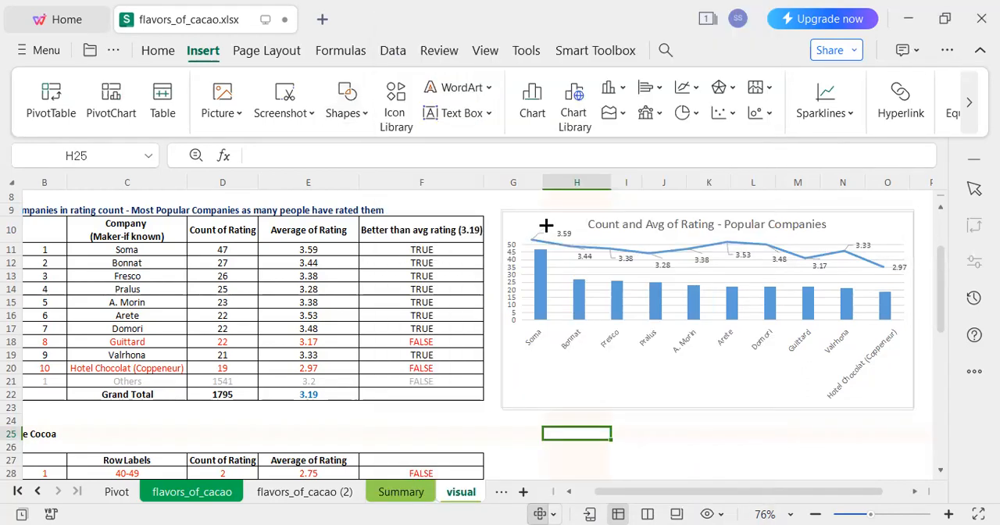
left_click_drag(552, 218, 579, 241)
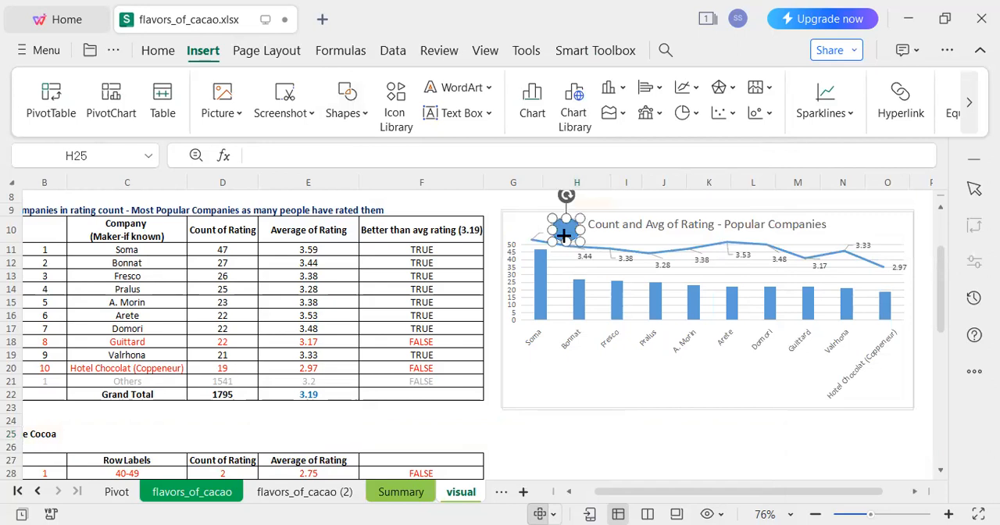
Give the oval over Soma's data label no fill and a red outline, and deselect it.
left_click(523, 94)
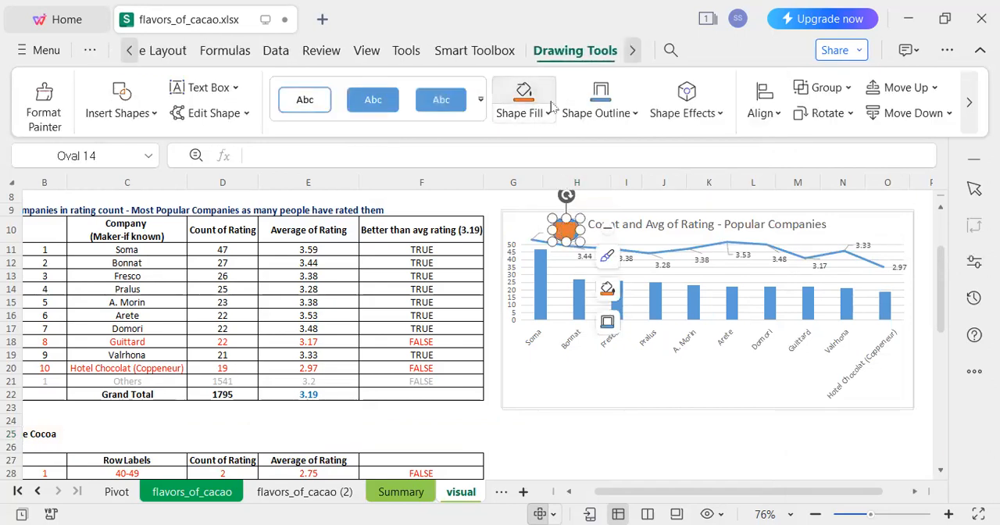
left_click(549, 114)
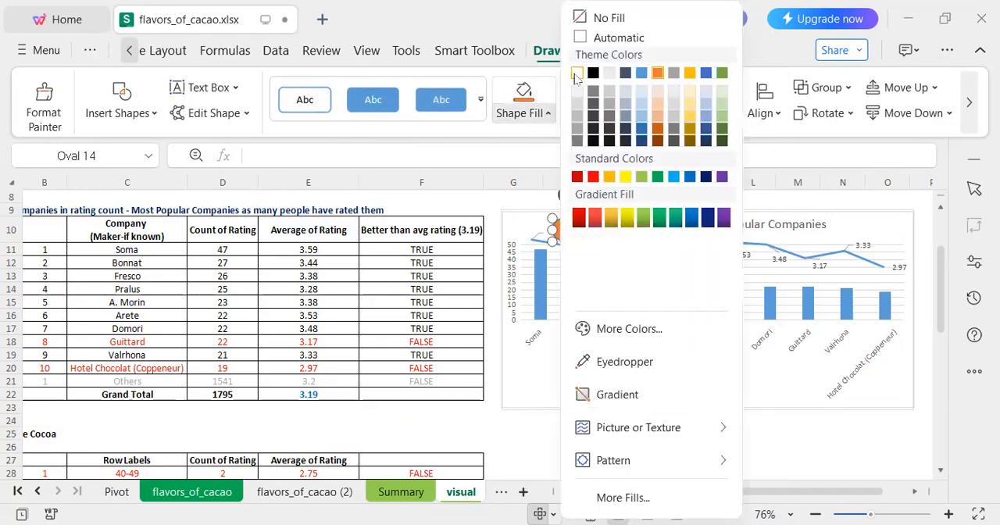
left_click(577, 73)
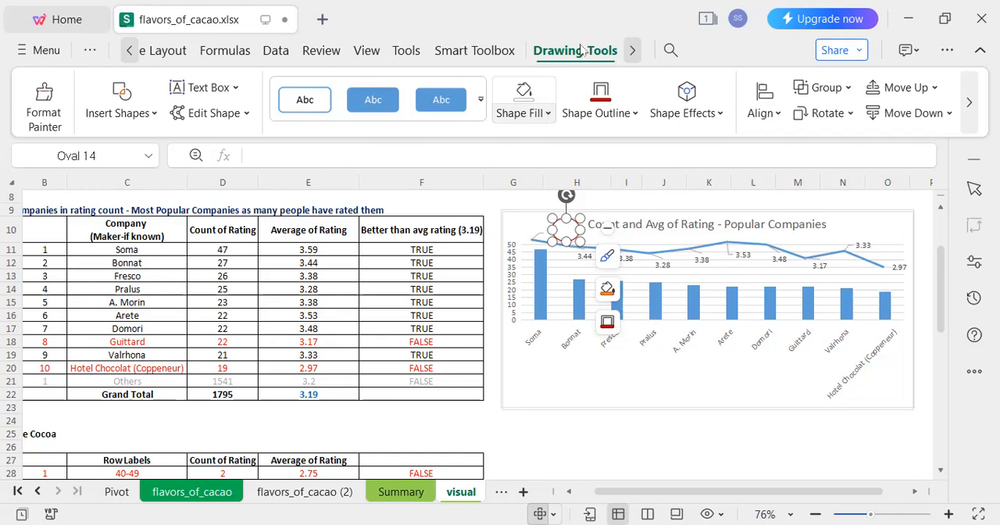
left_click(539, 116)
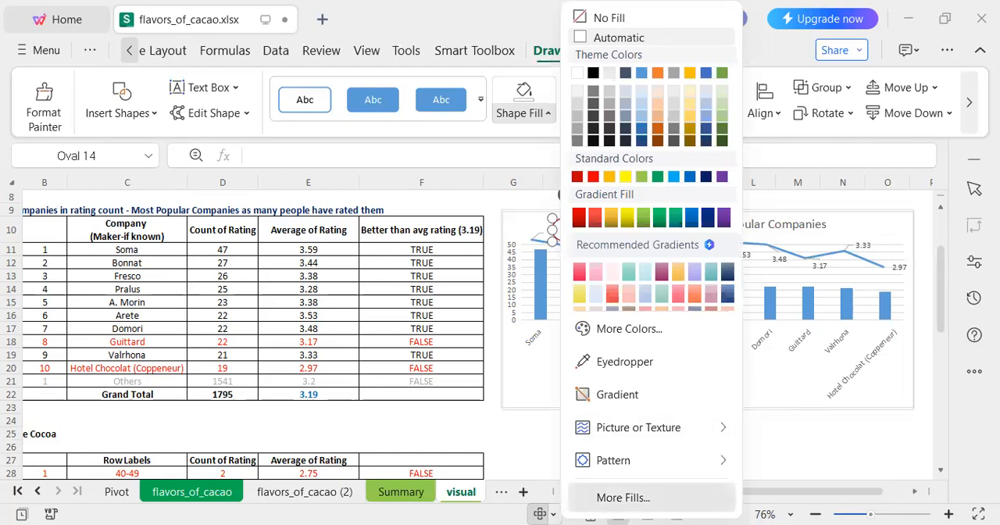
left_click(623, 498)
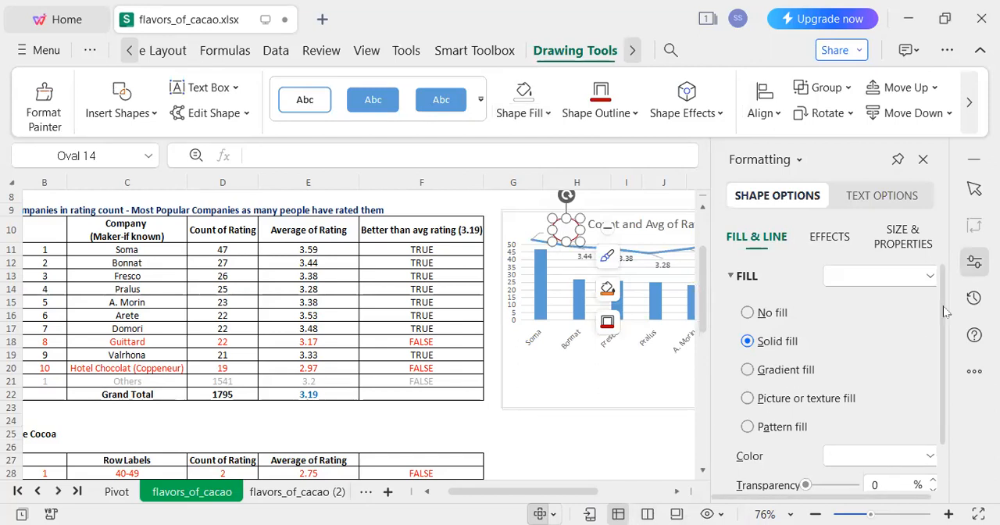
left_click(834, 314)
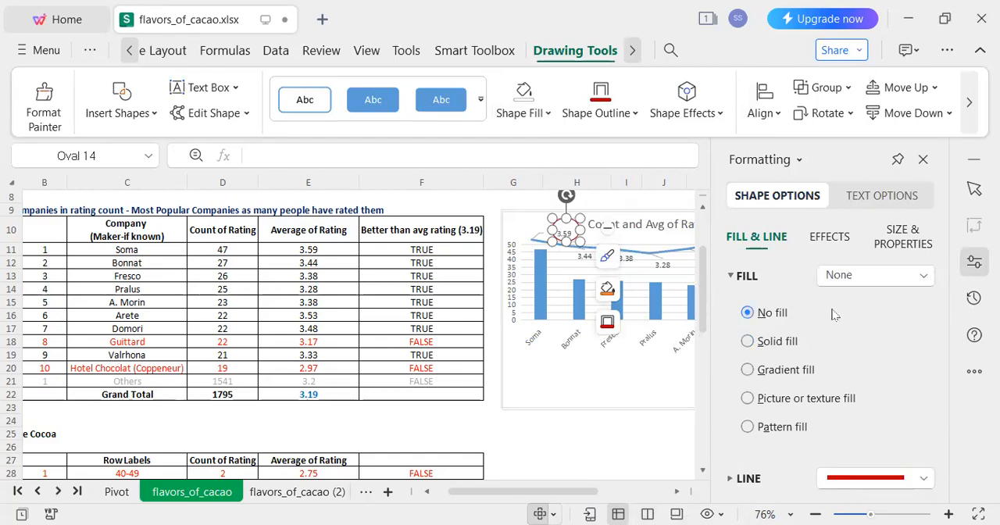
left_click(922, 159)
left_click(630, 196)
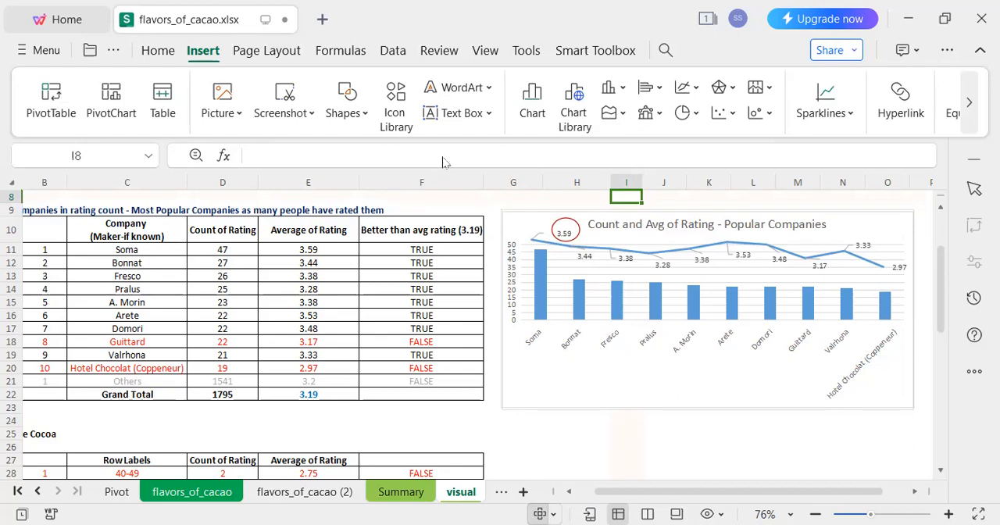
Draw a rectangle over the Soma label on the chart's category axis and remove its fill.
left_click(347, 112)
left_click(396, 109)
left_click_drag(516, 321, 550, 357)
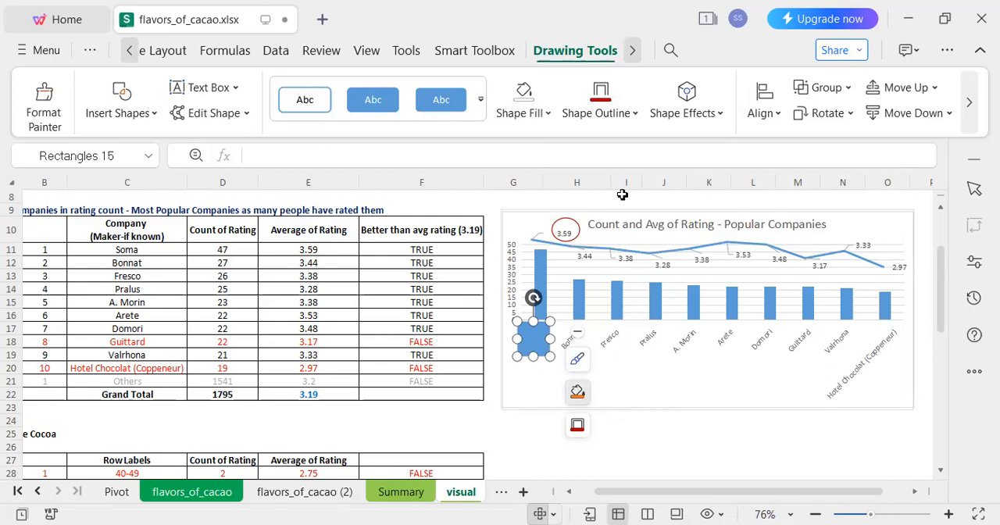
left_click(578, 393)
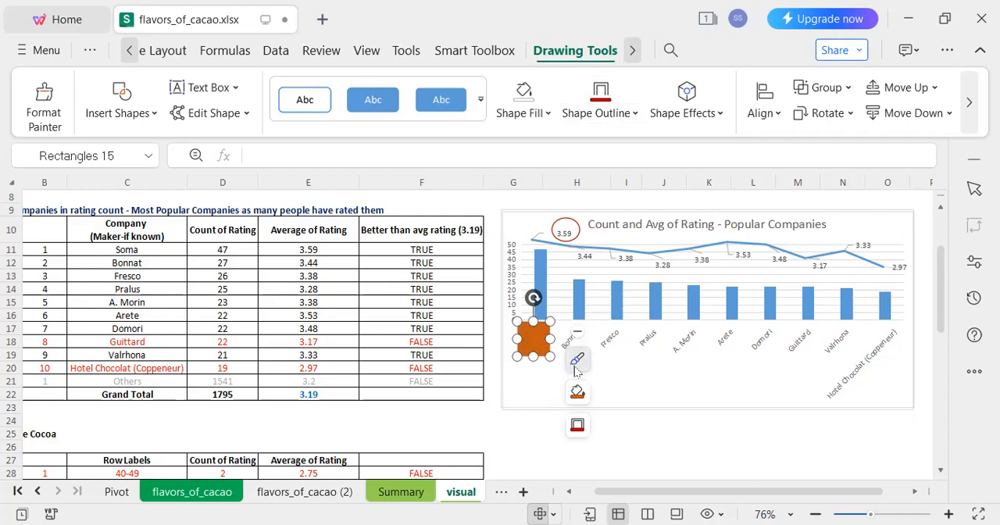
left_click(619, 392)
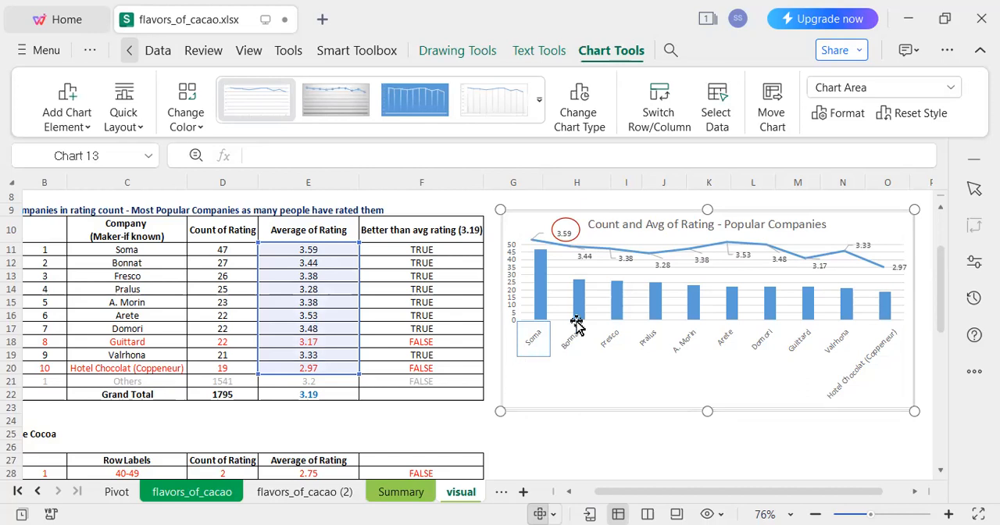
Insert a blank row above row 24, between the companies table and the Percentage Cocoa heading.
left_click(167, 407)
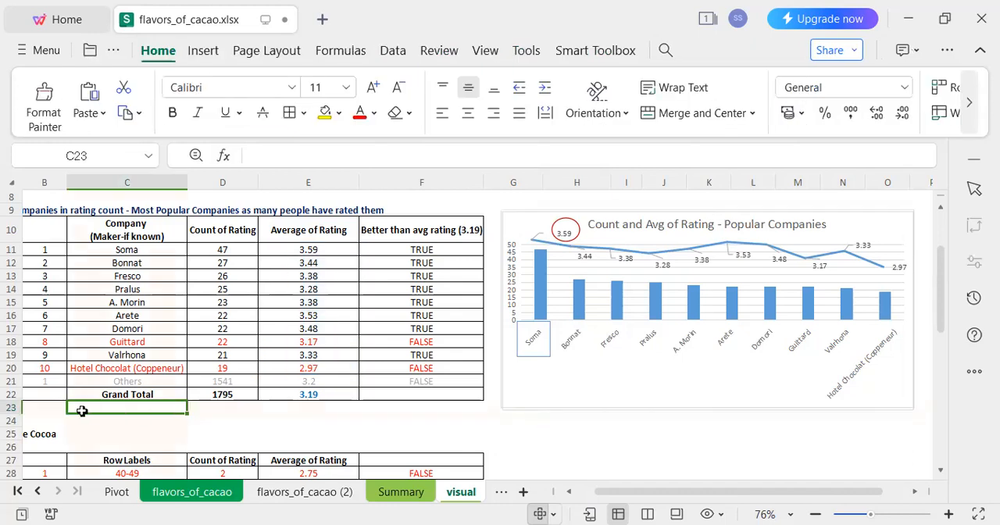
left_click(11, 421)
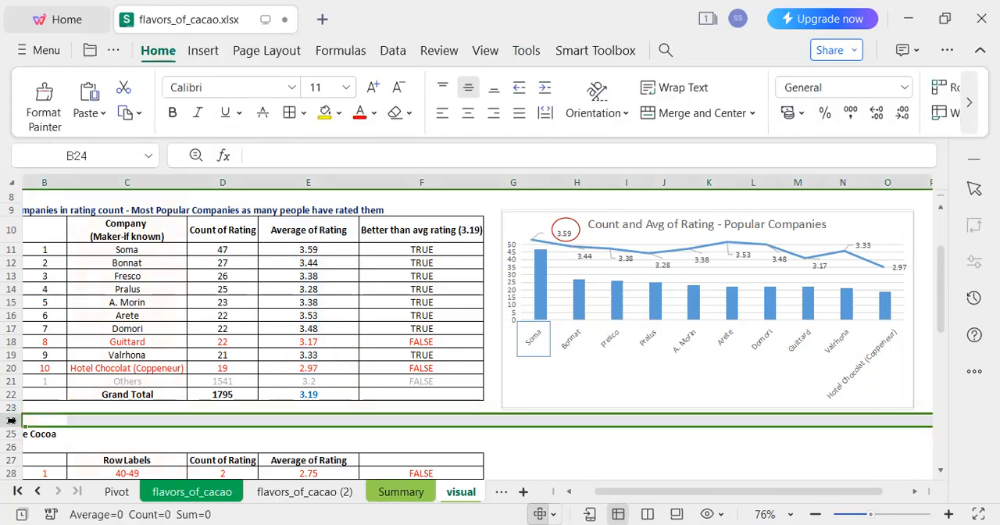
right_click(11, 420)
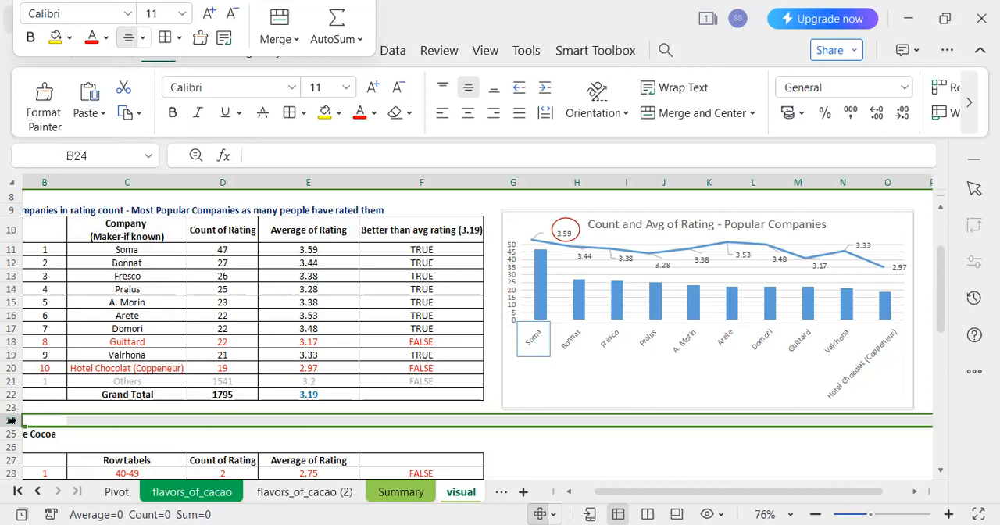
left_click(77, 268)
Enter "Insight 1 : Soma and Arete are the top performers among companies" in cell A24.
left_click(56, 409)
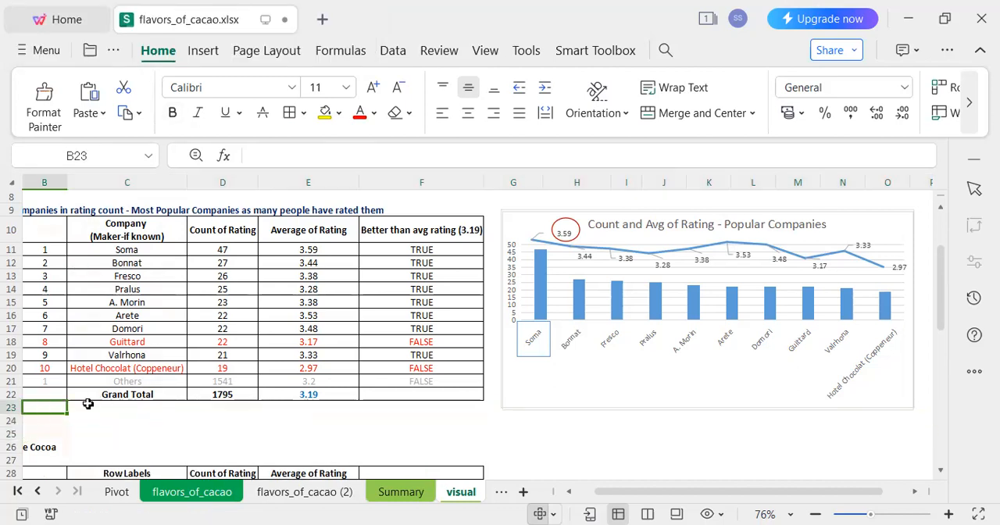
key("Left")
key("Down")
key("Right")
key("Left")
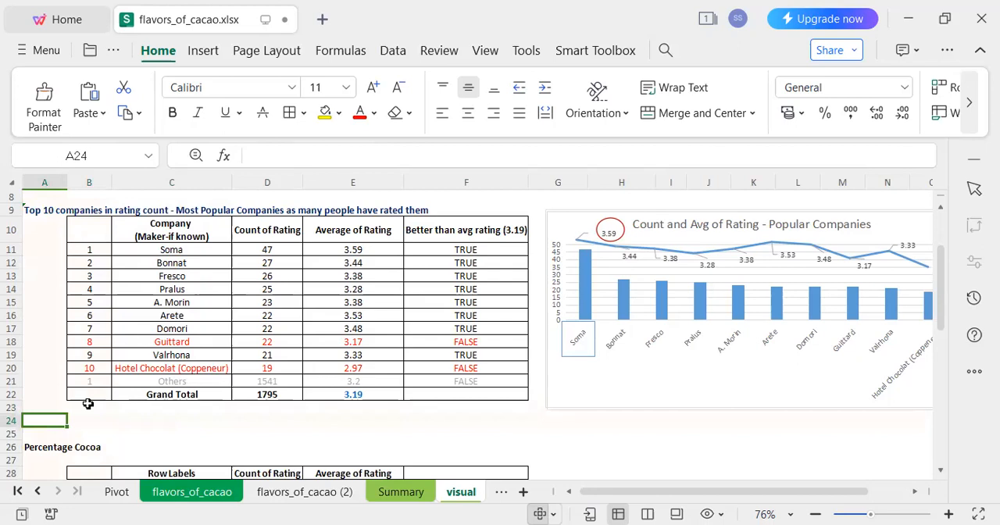
type("I")
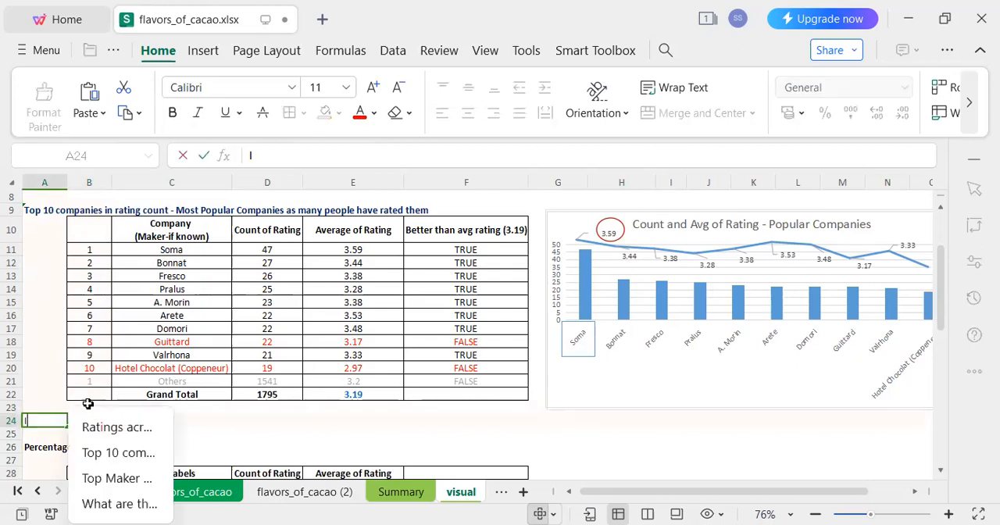
type("nsight 1 :")
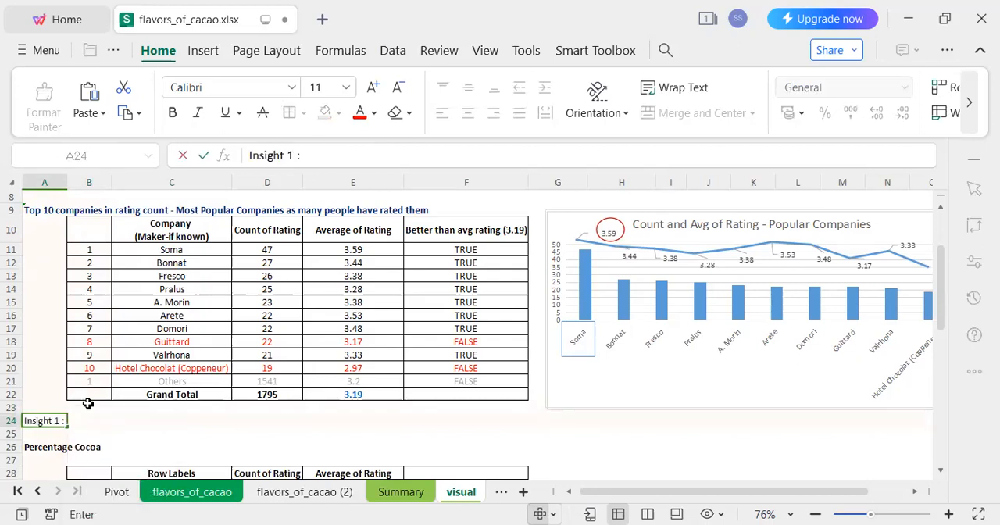
type(" Soma and Are")
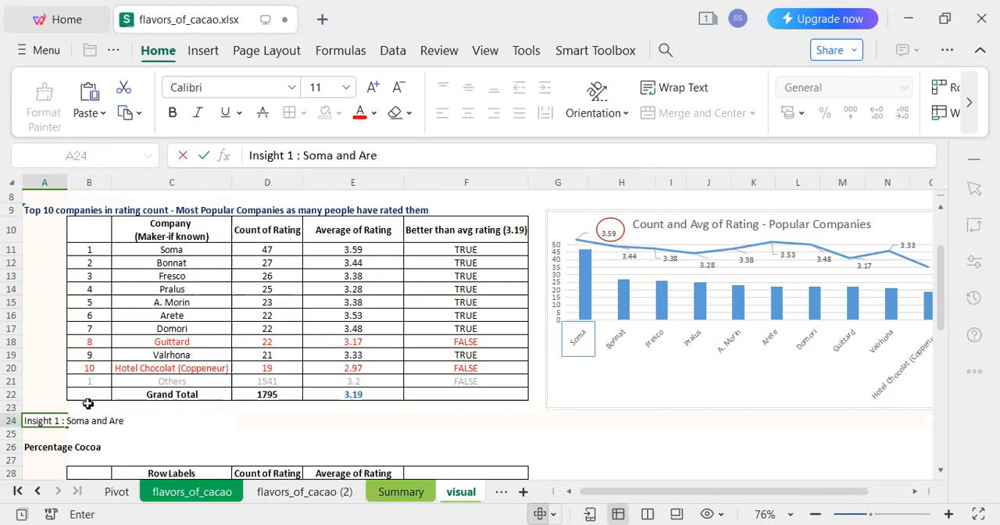
type("te are the top pe")
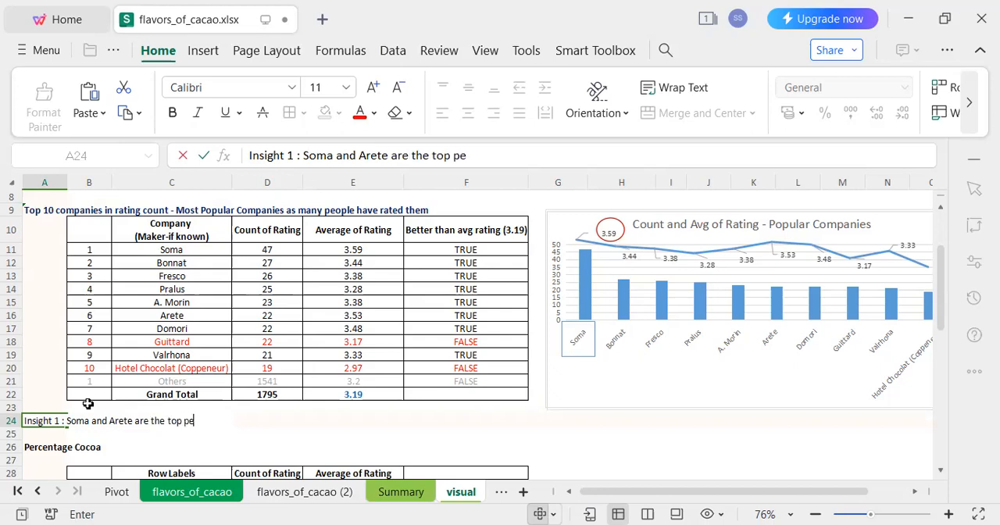
type("rformers amoong")
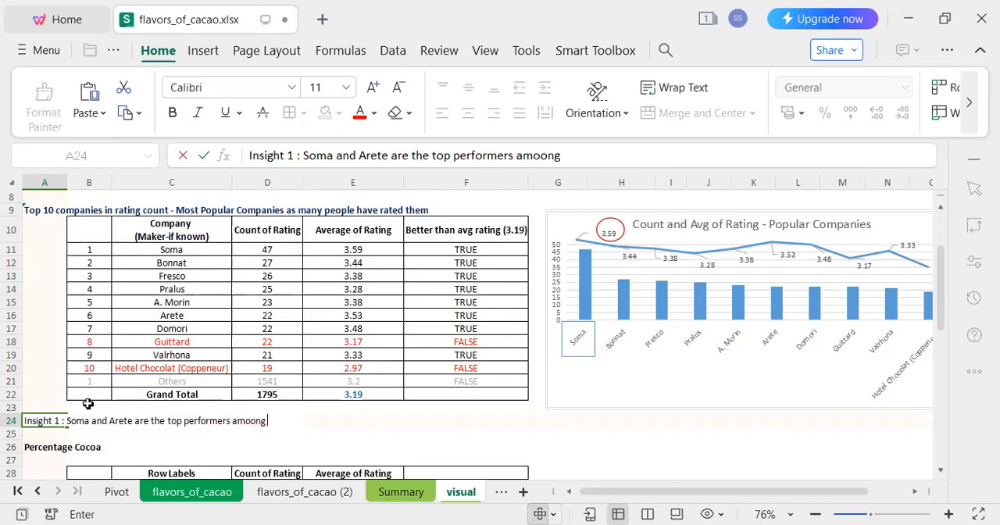
key("BackSpace")
key("BackSpace")
type("companies")
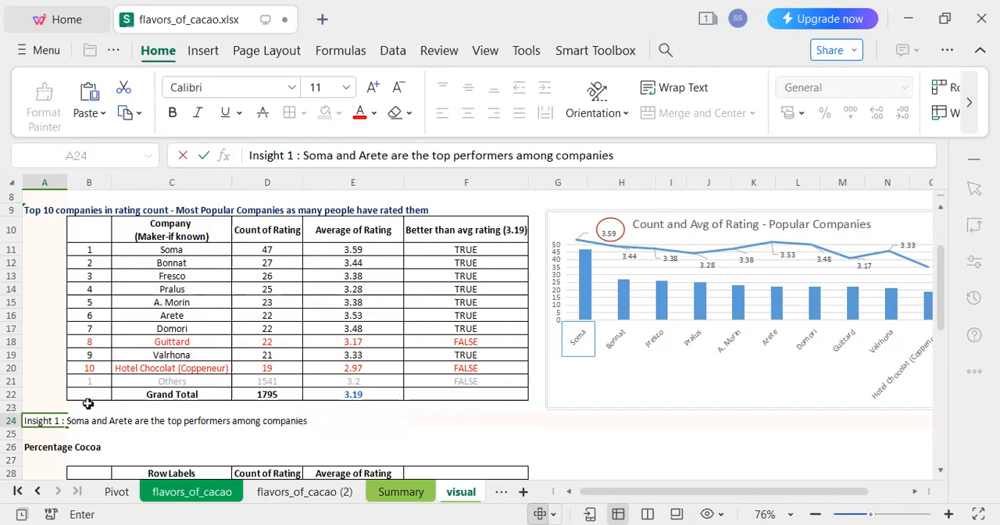
key("Return")
Make the Insight 1 text in cell A24 bold and color it blue.
key("Up")
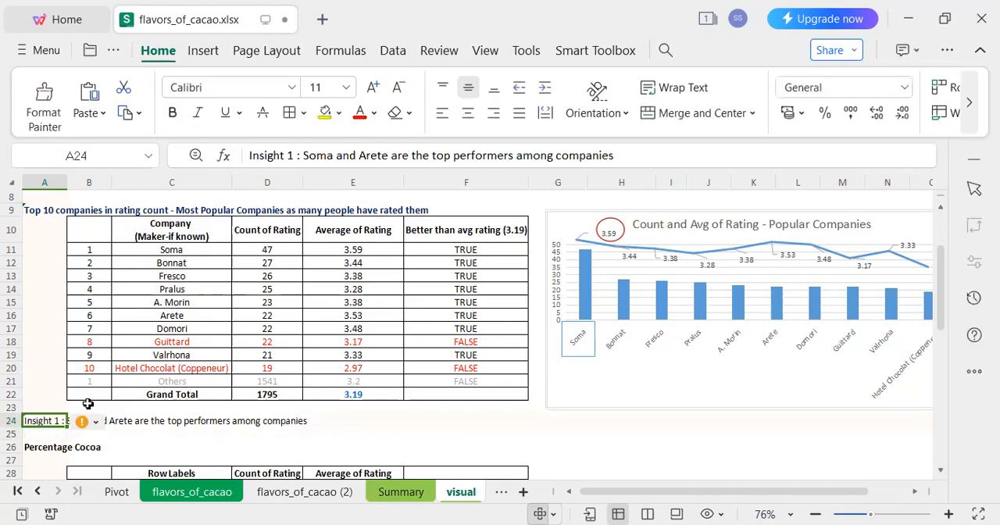
left_click(172, 112)
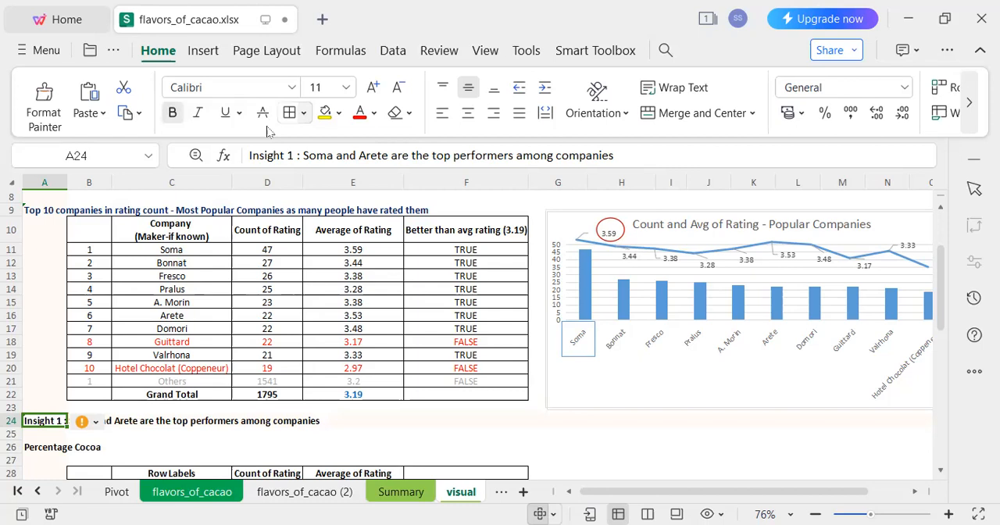
left_click(373, 114)
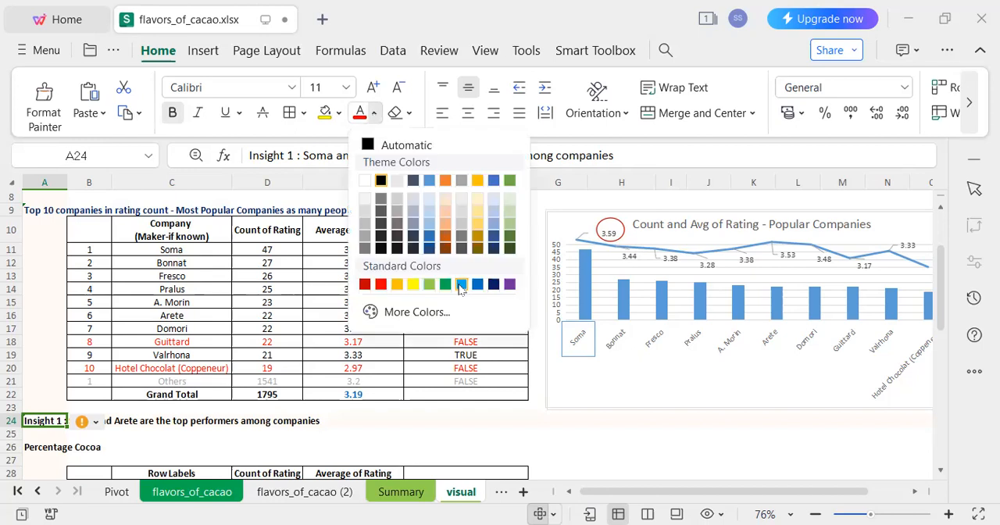
left_click(478, 285)
left_click(551, 435)
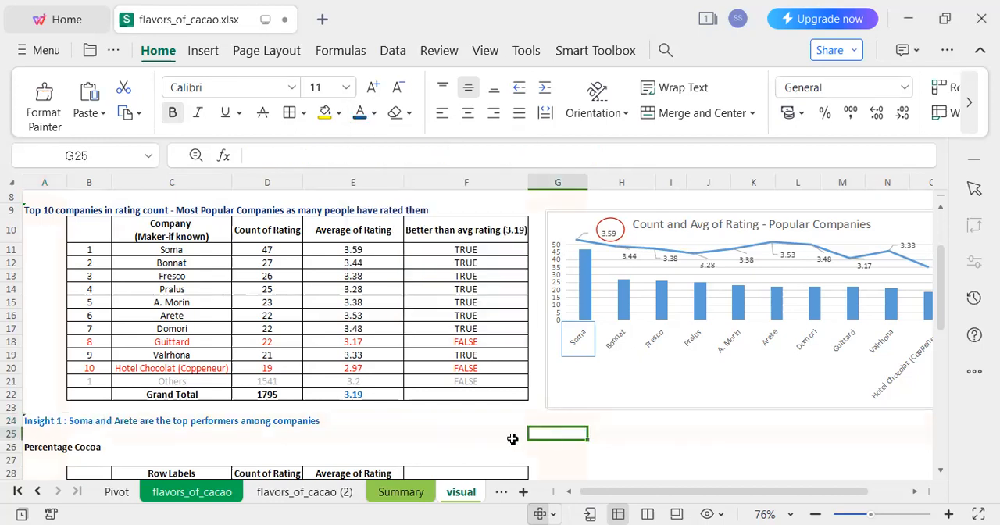
Insert a clustered column chart of rating counts by cocoa percentage range from cells C28:D33.
left_click(156, 429)
key("Down")
key("Down")
key("Down")
key("Down")
key("Down")
key("Down")
key("Down")
key("Down")
key("Down")
key("Down")
key("Down")
key("Down")
key("Down")
key("Down")
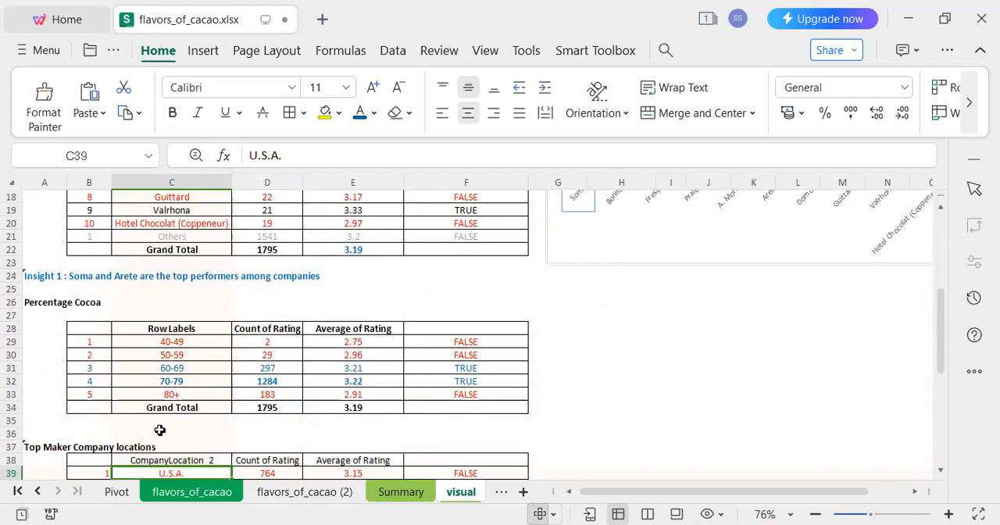
left_click_drag(177, 331, 266, 399)
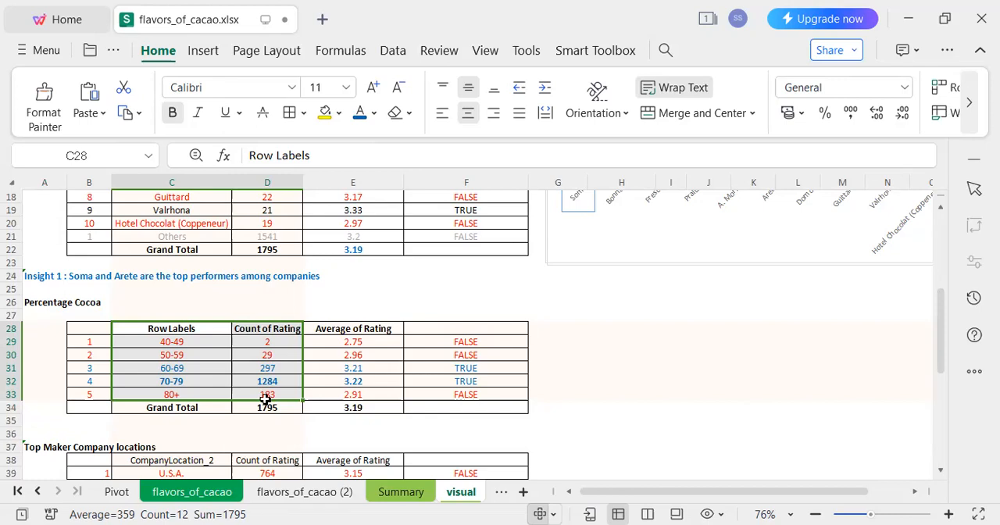
left_click(207, 50)
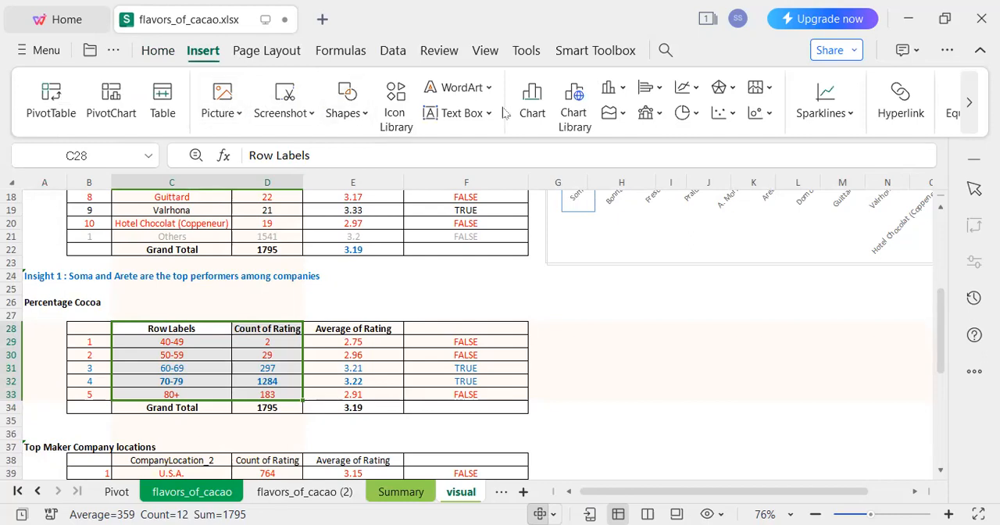
left_click(528, 103)
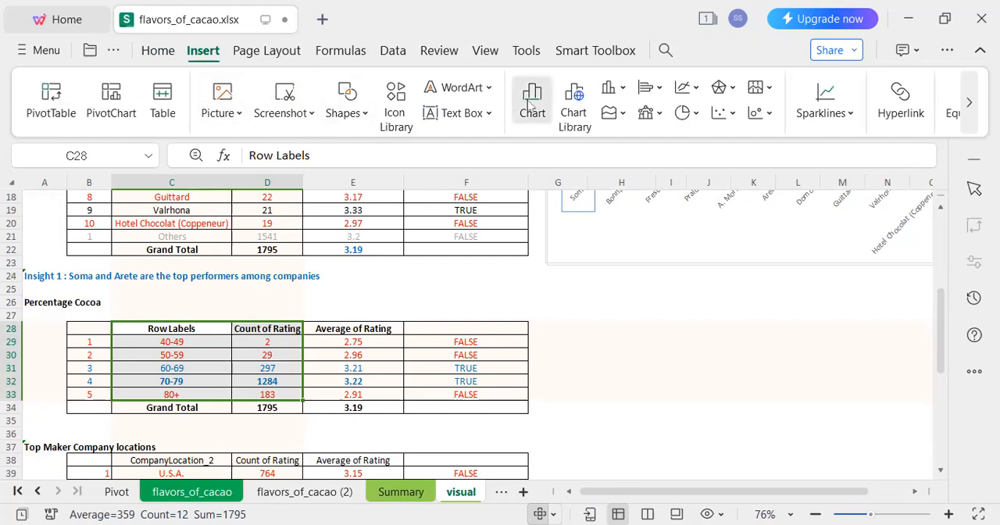
left_click(358, 290)
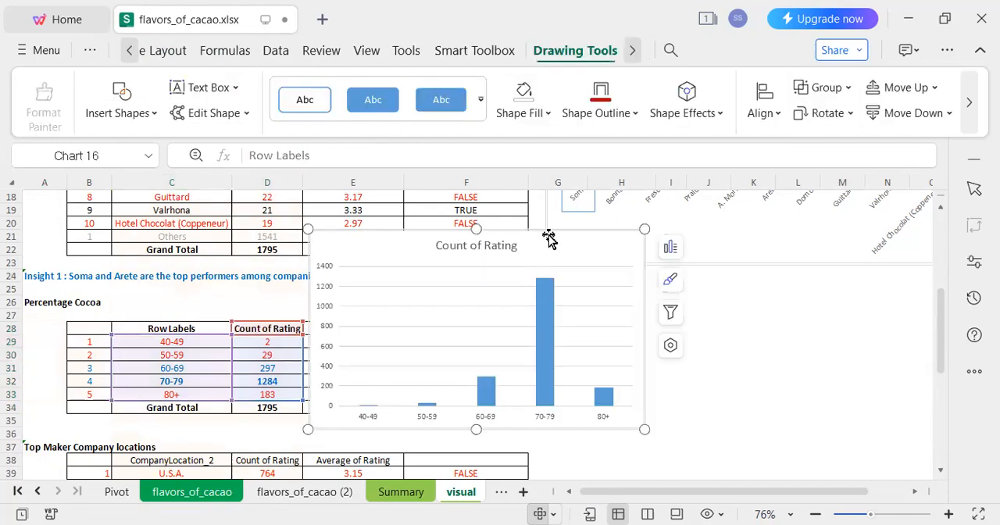
Change the column chart's title to "Count and Avg of Rating by Cocoa %".
left_click(469, 246)
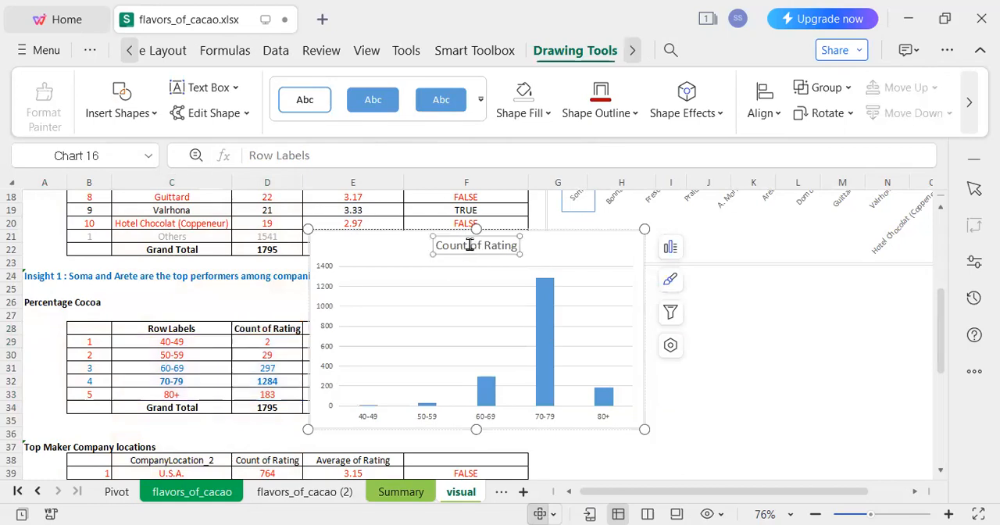
left_click(470, 245)
left_click(549, 262)
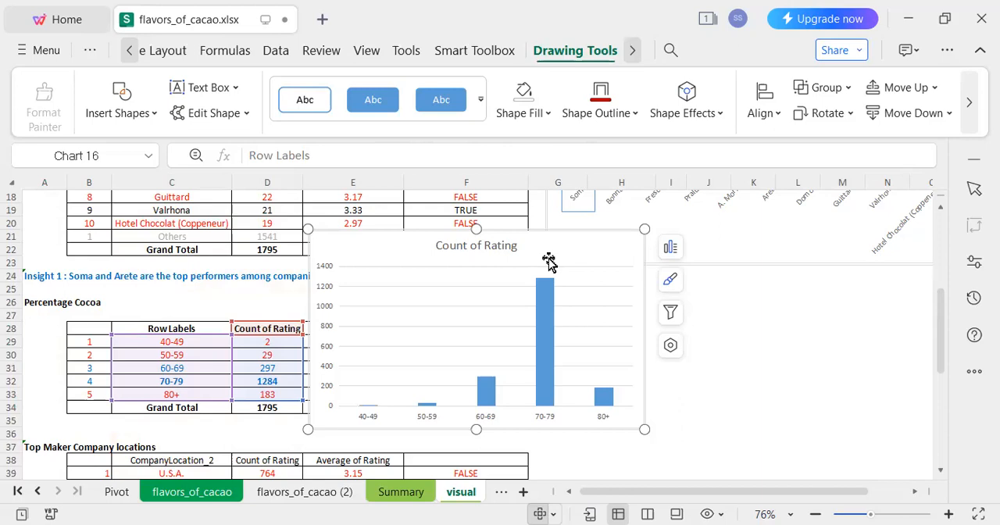
left_click(502, 251)
left_click(466, 247)
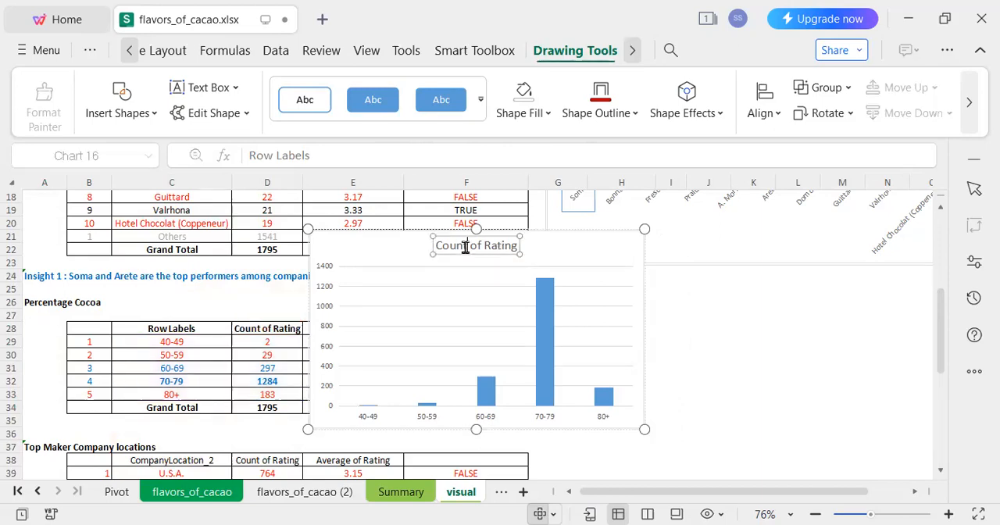
type("and Avg of")
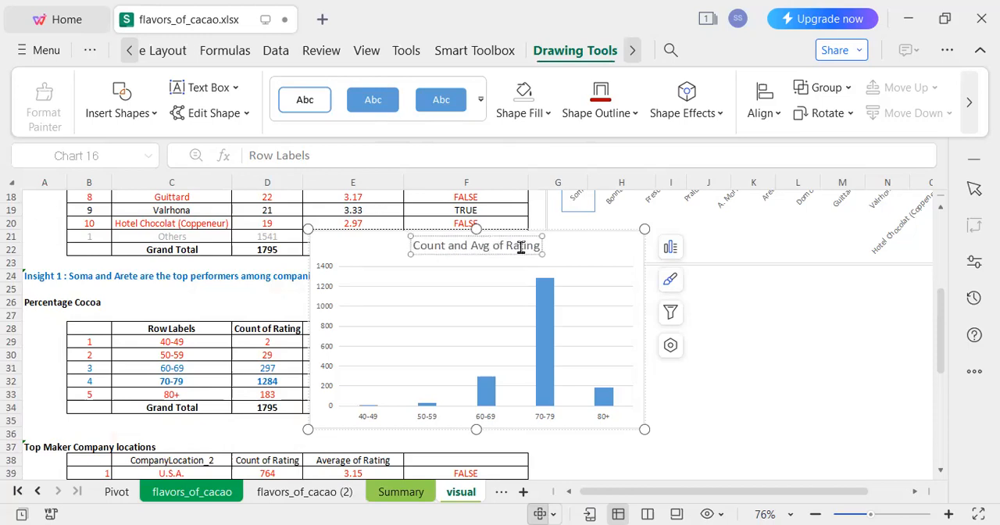
type(" Rating bu Cocoa")
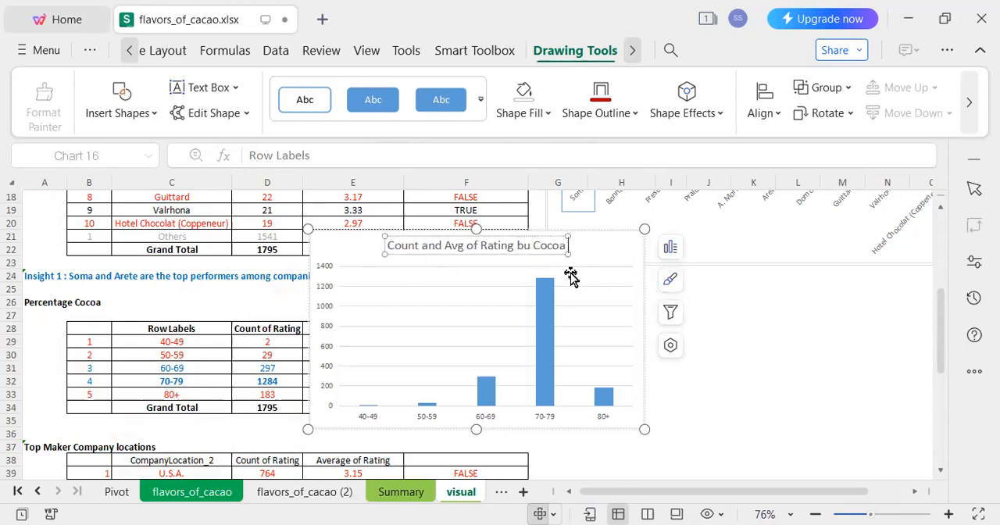
key("BackSpace")
key("BackSpace")
key("BackSpace")
key("BackSpace")
key("BackSpace")
key("BackSpace")
key("BackSpace")
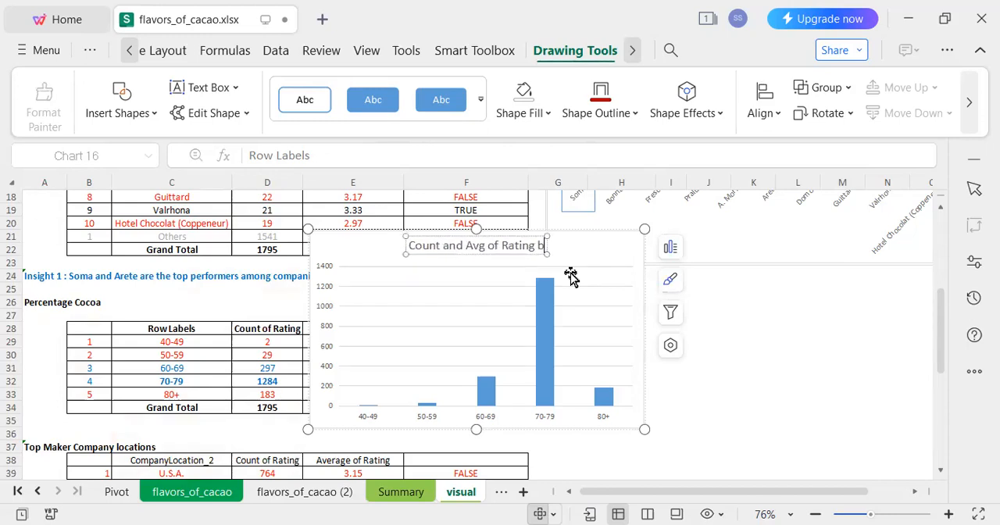
type("y Cocoa")
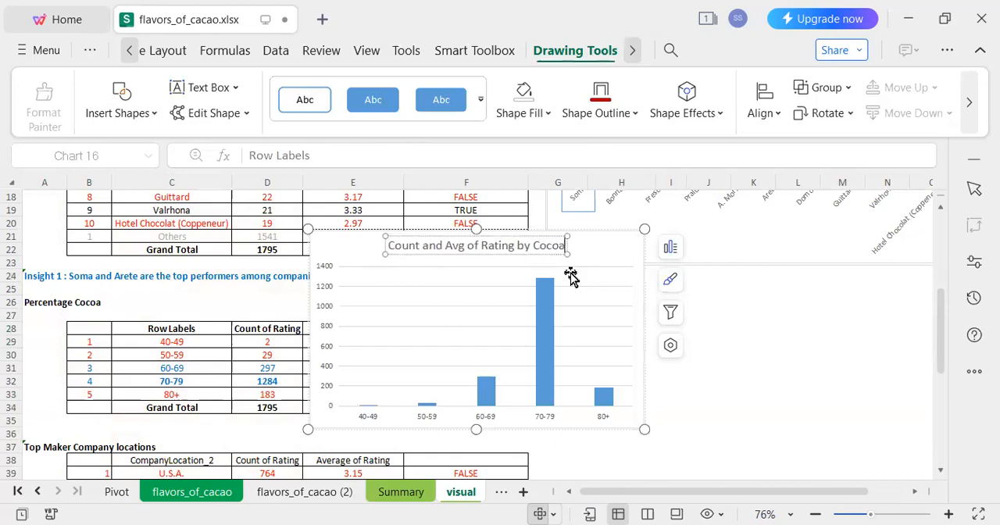
type(" %")
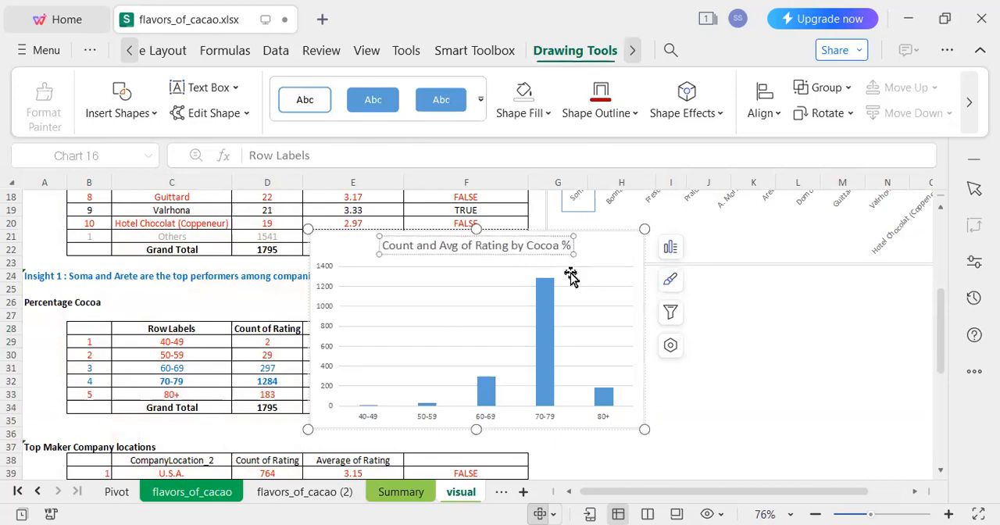
left_click(690, 367)
Move the cocoa percentage column chart into the empty area beside the Percentage Cocoa table.
left_click(591, 285)
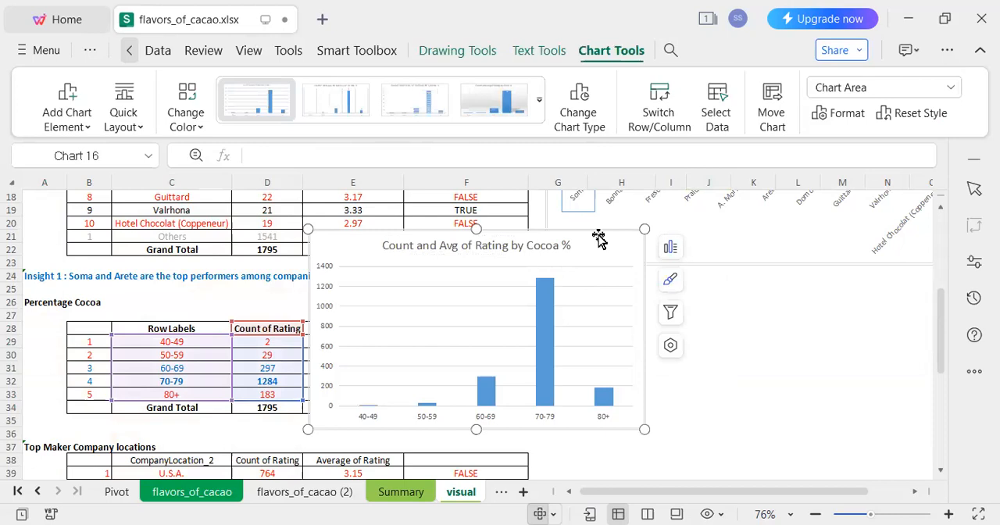
left_click_drag(598, 238, 855, 290)
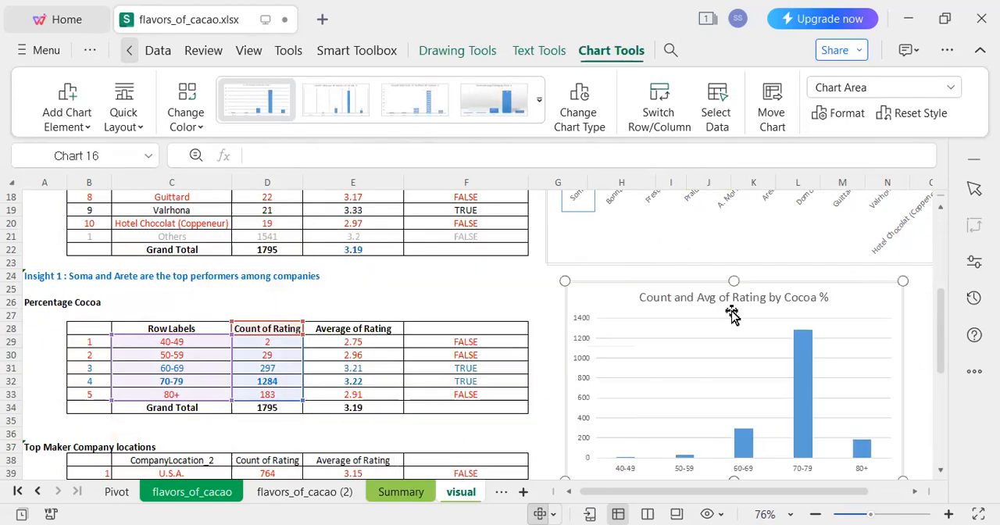
left_click(940, 471)
left_click(940, 473)
left_click(940, 473)
left_click(940, 474)
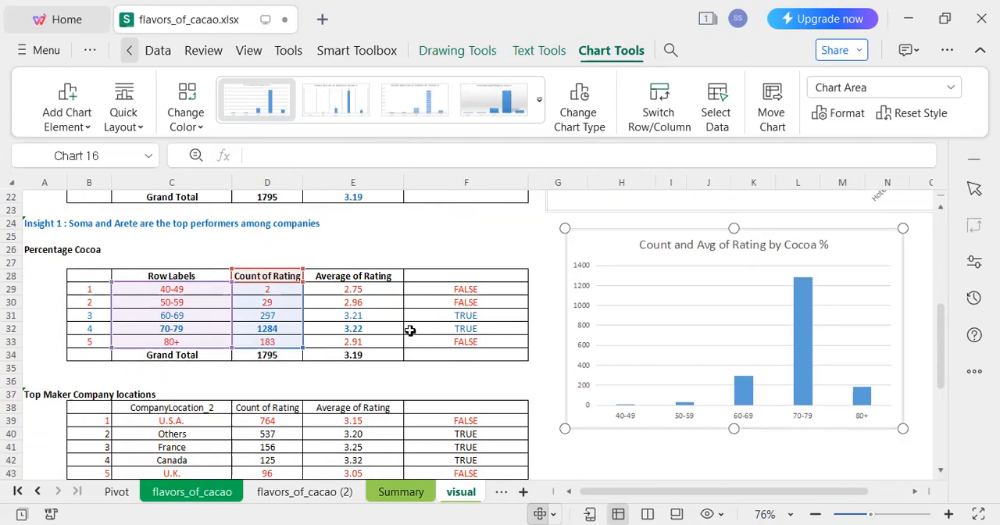
Insert a 2-D line chart of the average ratings in E29:E33 and shift it slightly down.
left_click_drag(383, 288, 384, 343)
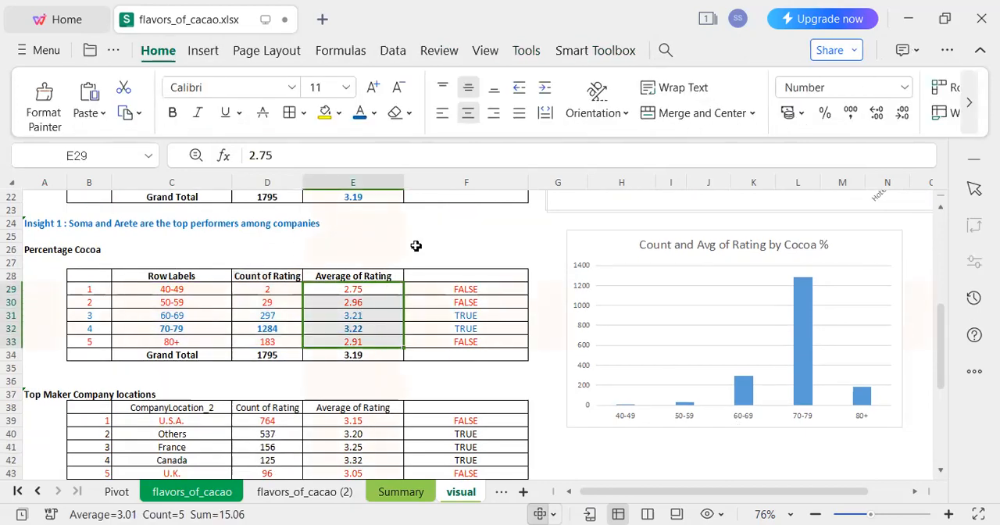
left_click(202, 50)
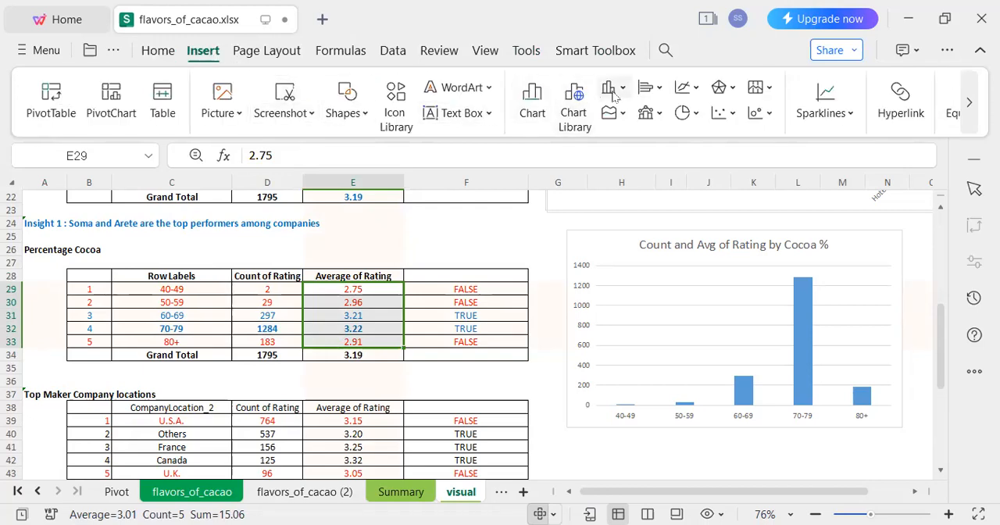
left_click(684, 87)
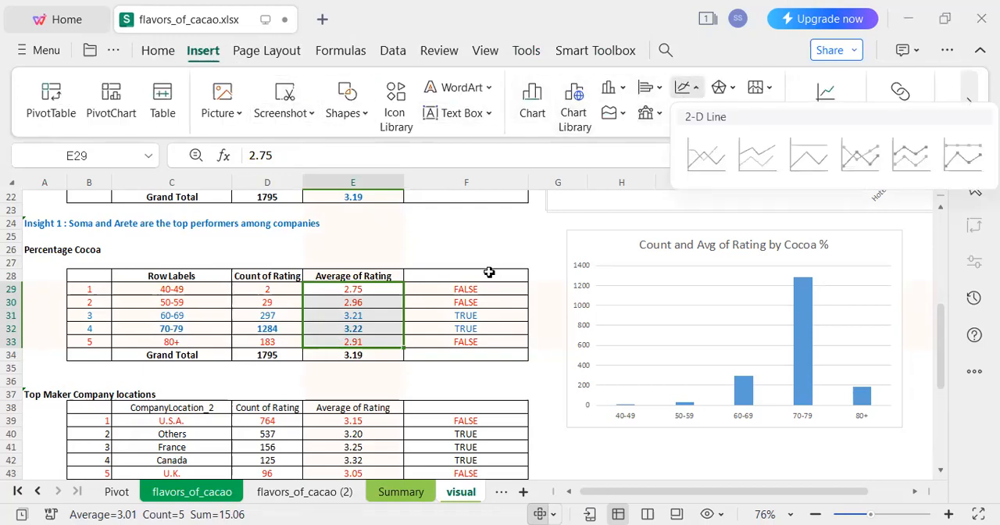
left_click(706, 156)
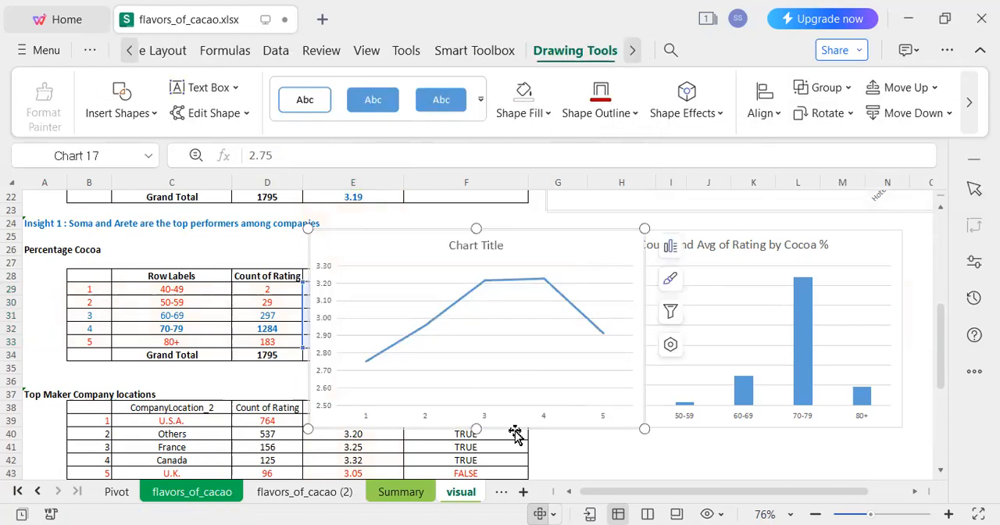
left_click_drag(517, 434, 522, 461)
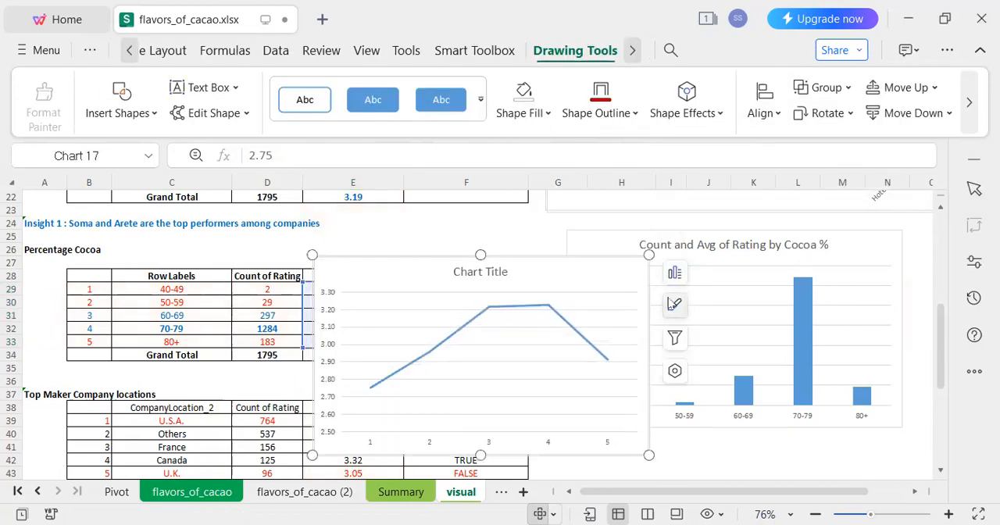
Remove the axes, chart title and gridlines from the average rating line chart.
left_click(673, 273)
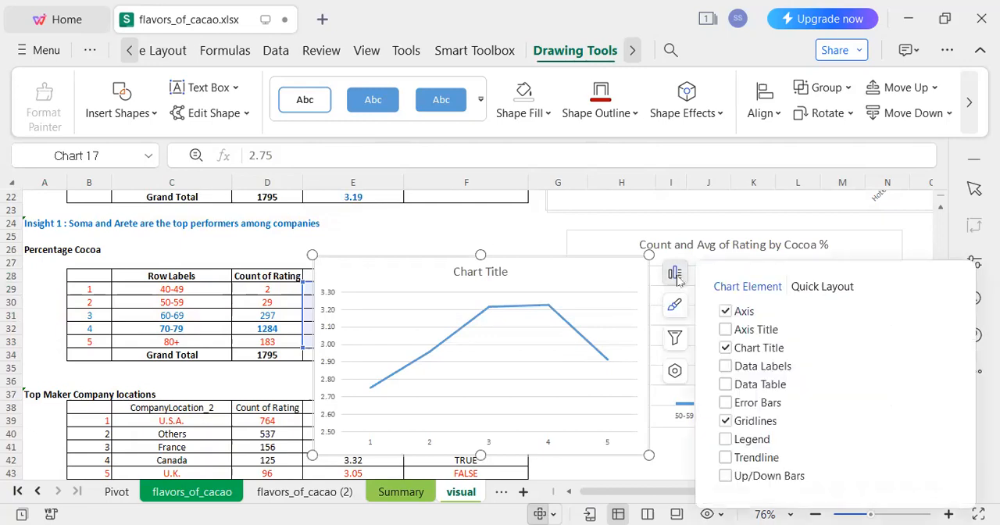
left_click(725, 311)
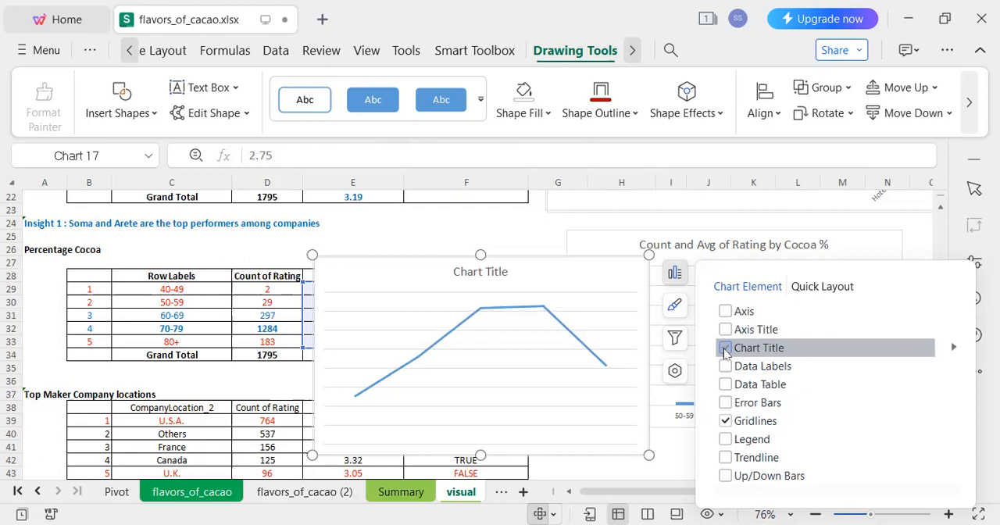
left_click(726, 348)
left_click(725, 424)
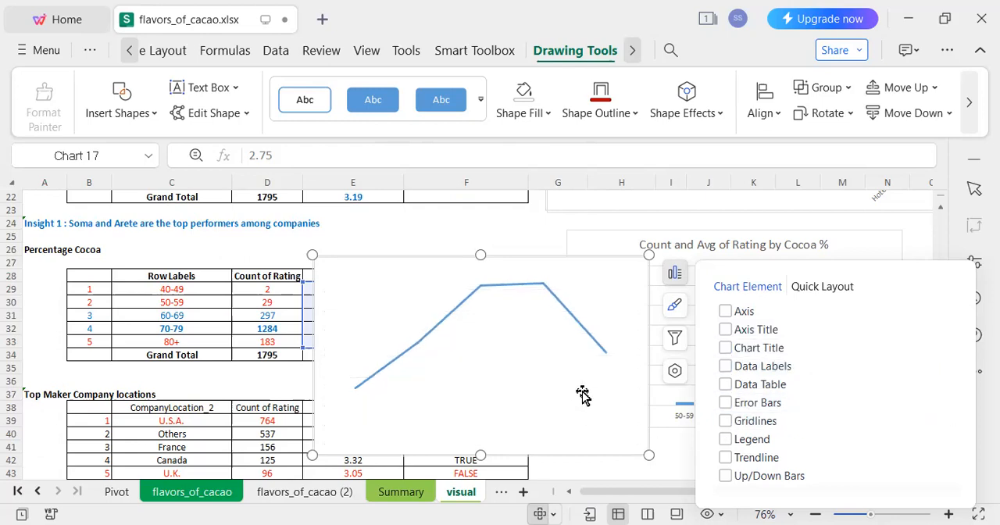
Set the plot area of the average rating line chart to no fill.
left_click(558, 405)
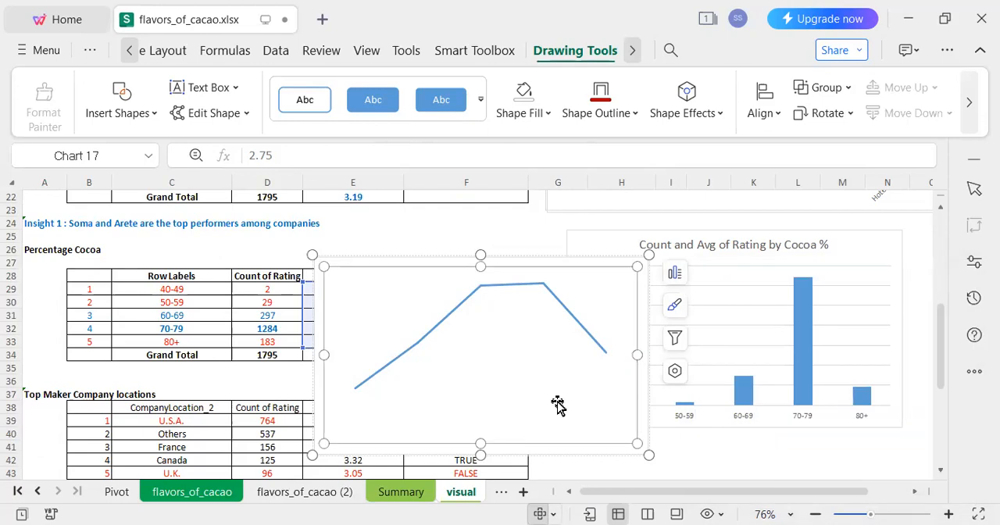
left_click(675, 316)
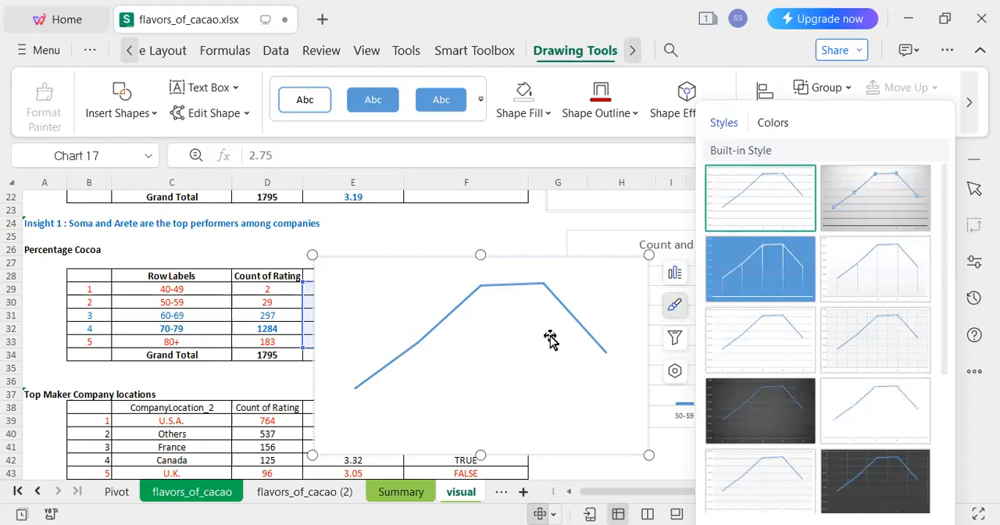
double_click(502, 397)
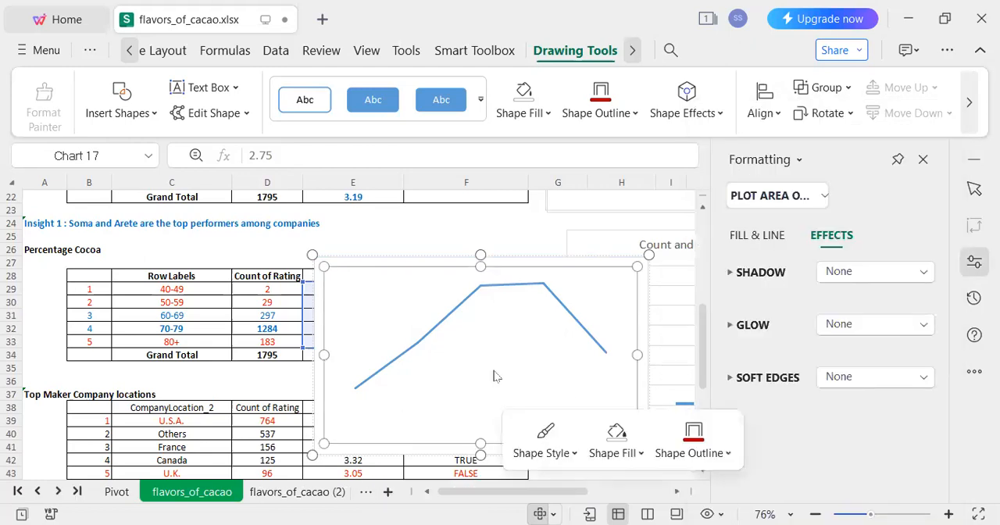
left_click(757, 244)
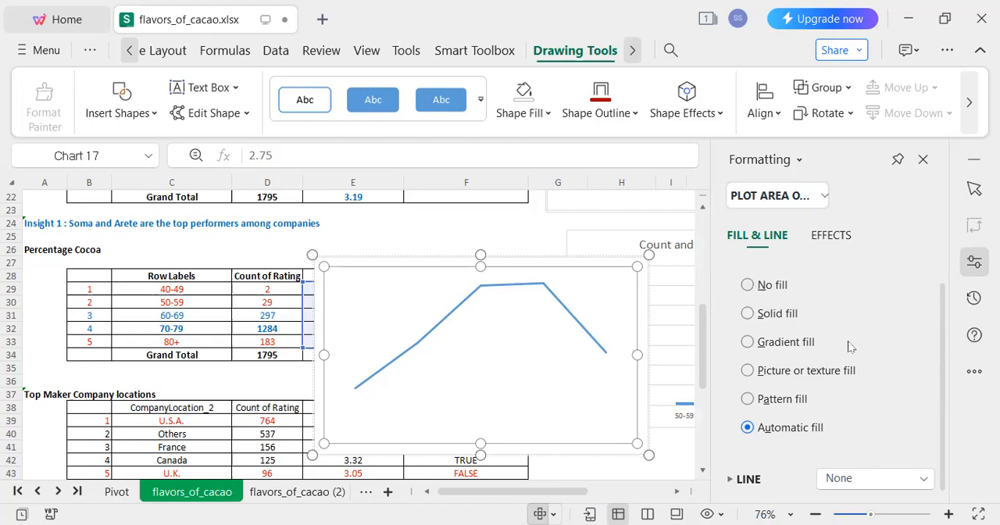
left_click(787, 286)
scroll(942, 328, "up", 1)
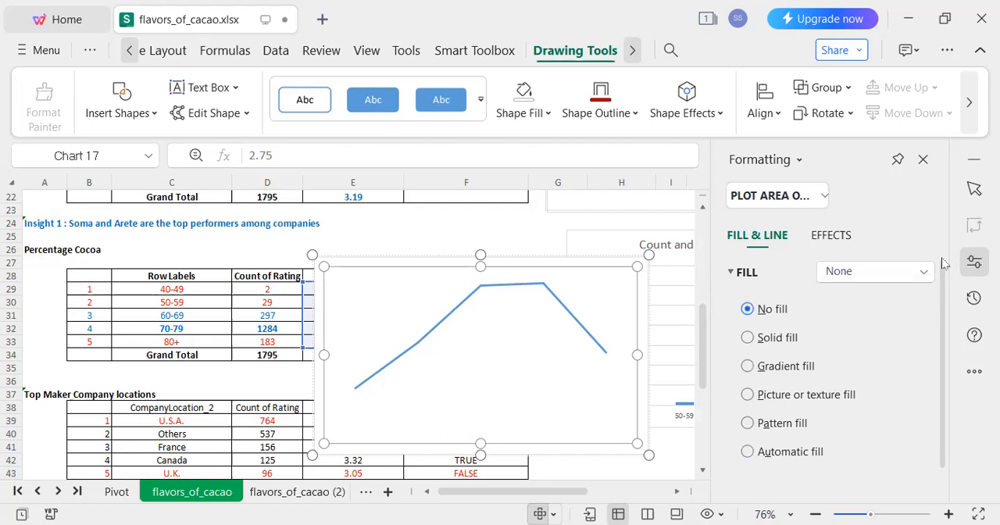
scroll(930, 432, "down", 1)
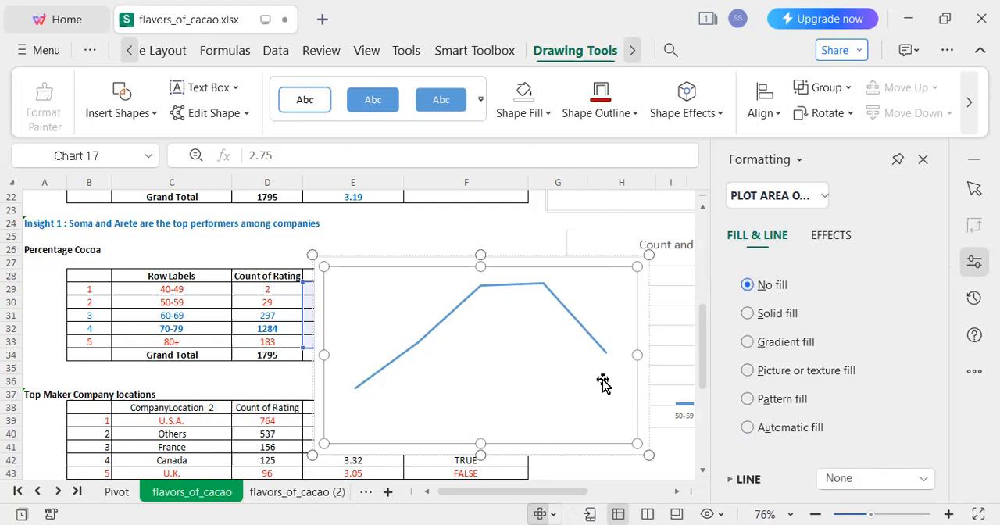
Set the average rating line chart's chart area fill to 100% transparency and close the formatting settings.
left_click(578, 463)
left_click(604, 422)
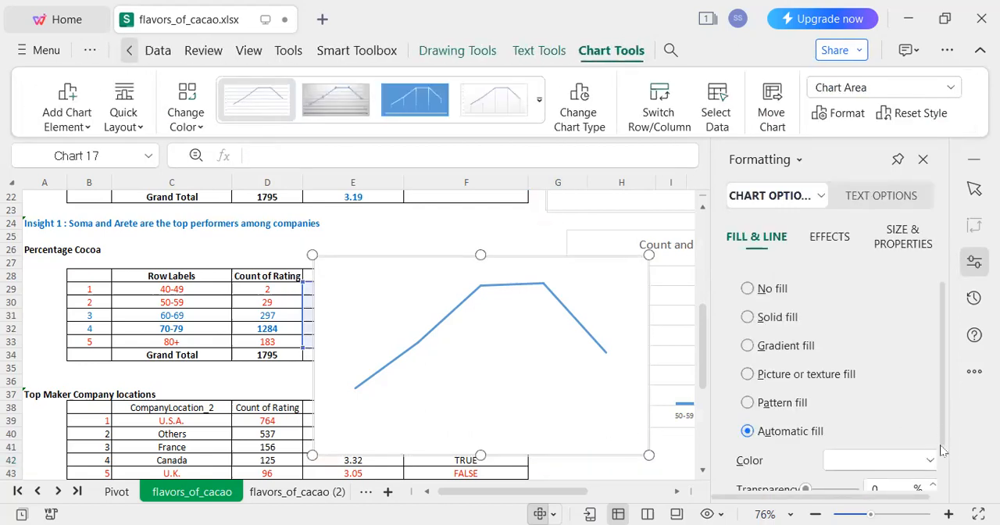
scroll(859, 406, "down", 2)
left_click_drag(805, 428, 864, 431)
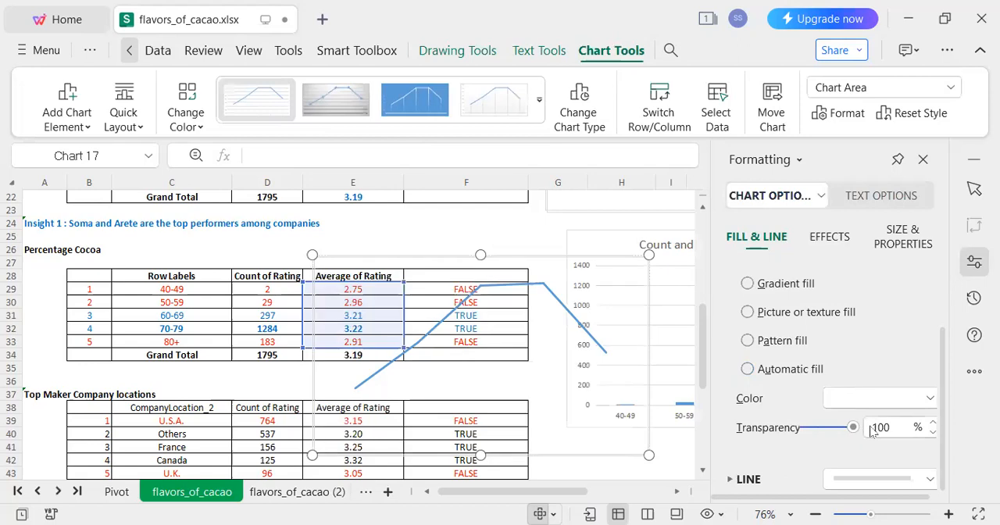
left_click(680, 444)
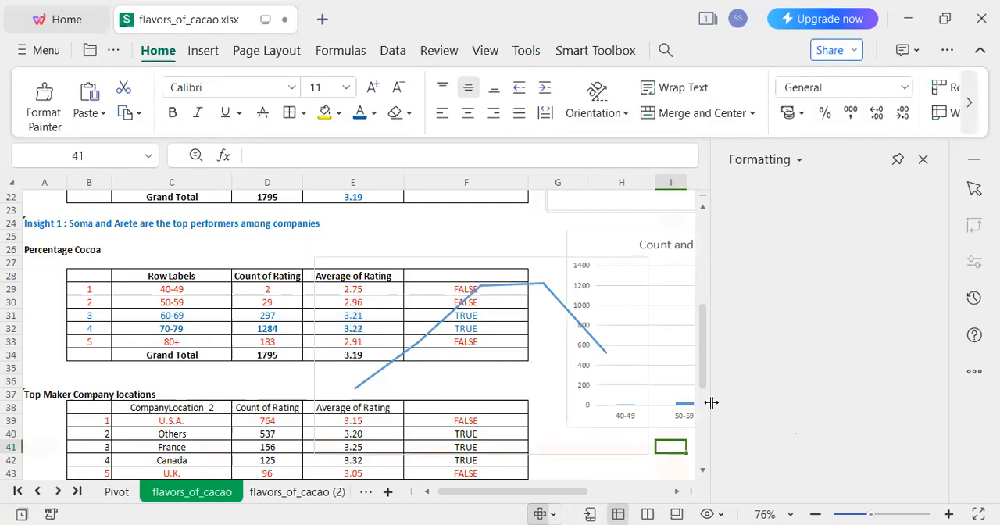
left_click(923, 159)
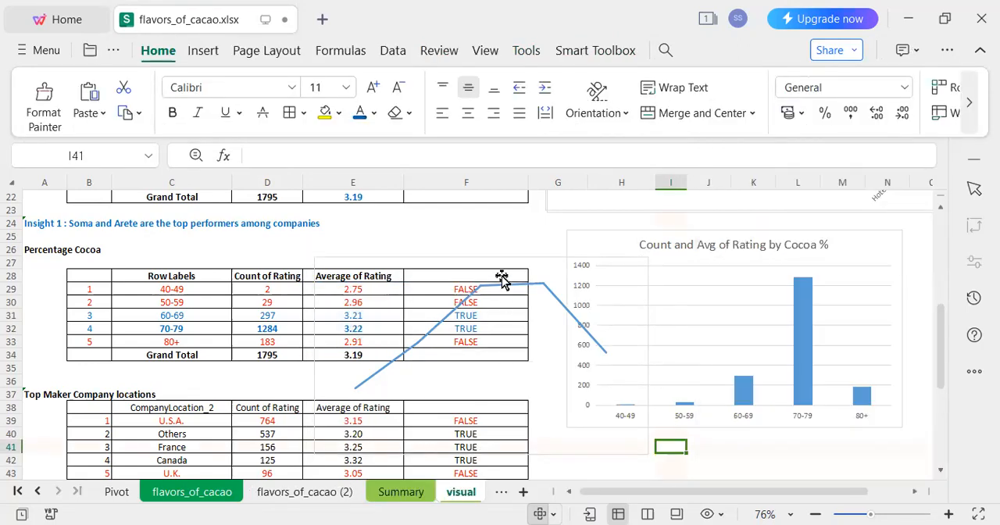
Move the transparent line chart over the Cocoa % column chart and enlarge it slightly to cover the same area.
left_click_drag(501, 251, 641, 278)
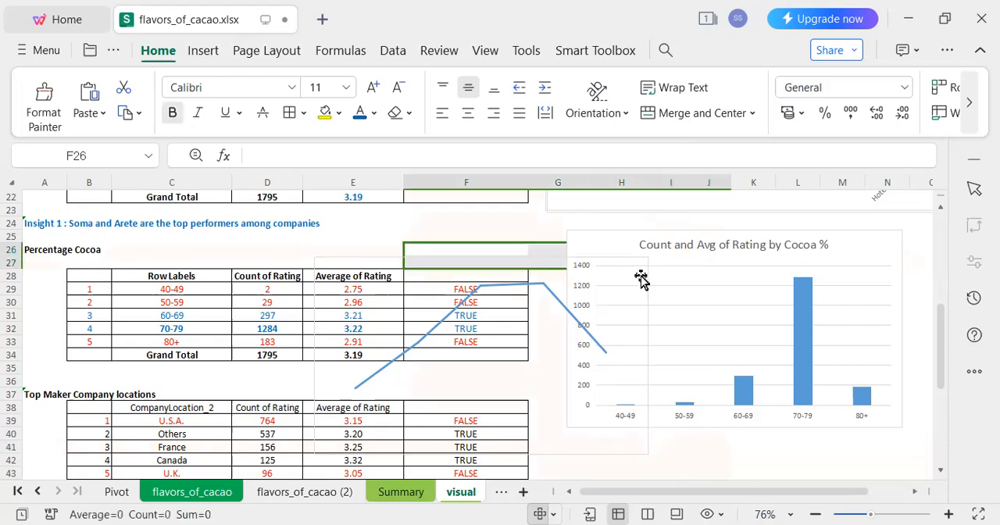
left_click(518, 417)
left_click(542, 432)
left_click_drag(676, 397, 771, 379)
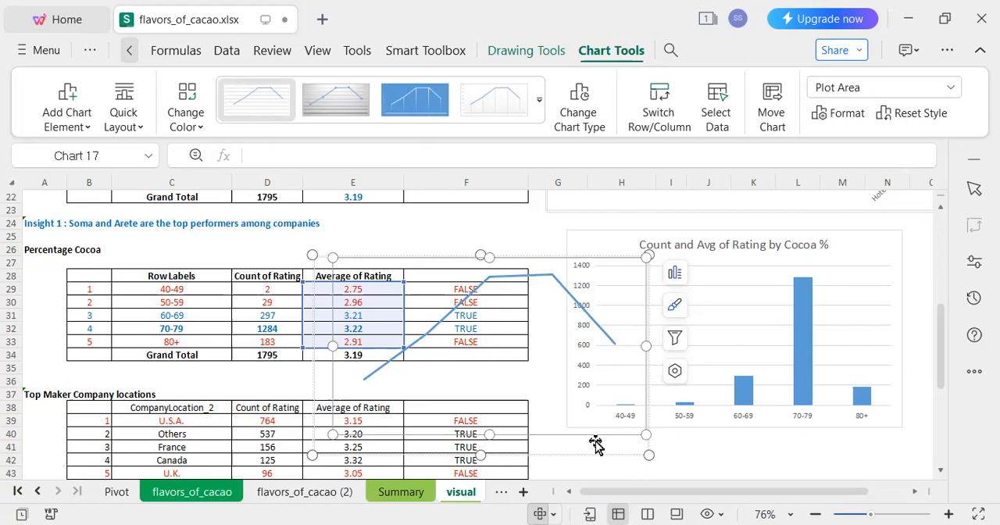
left_click_drag(593, 439, 844, 412)
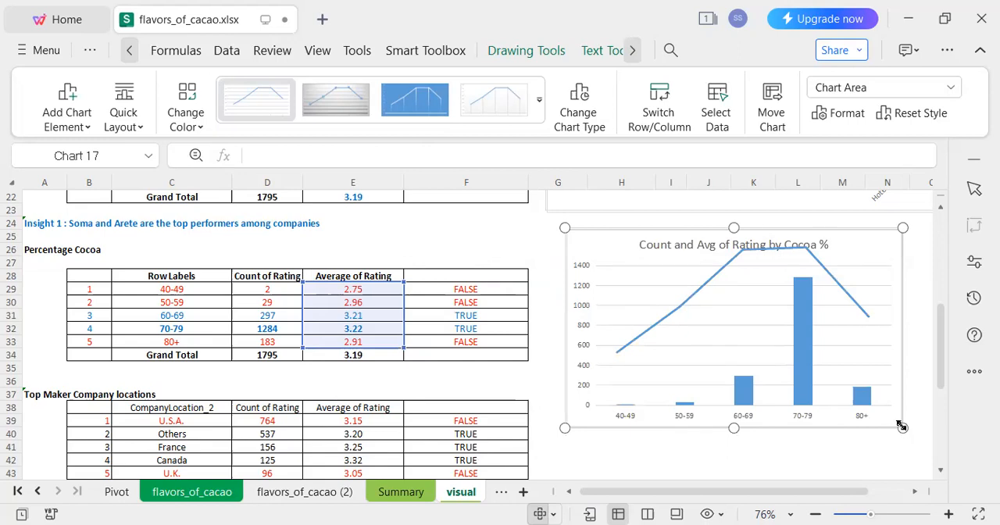
left_click_drag(901, 426, 904, 432)
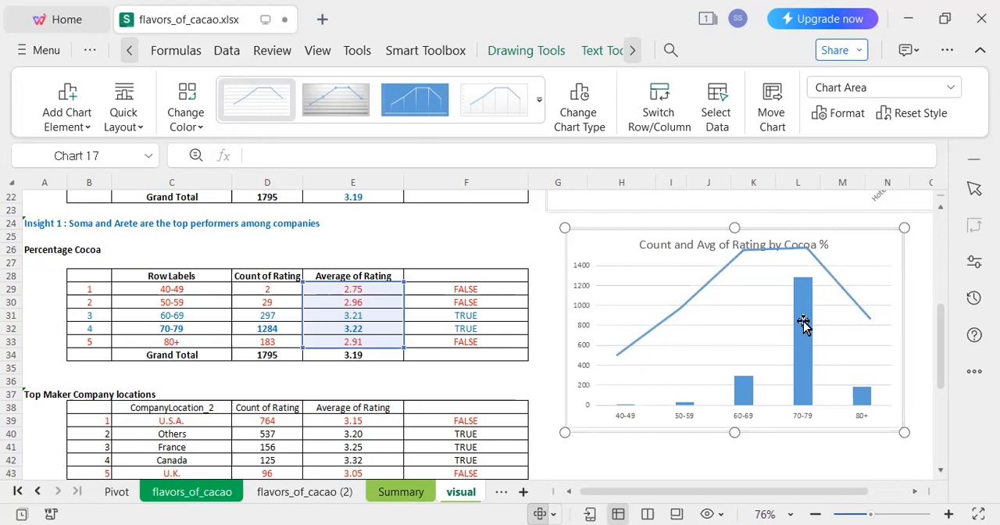
Reduce the height of the line chart's plot area and widen it to both edges of the chart.
left_click(803, 353)
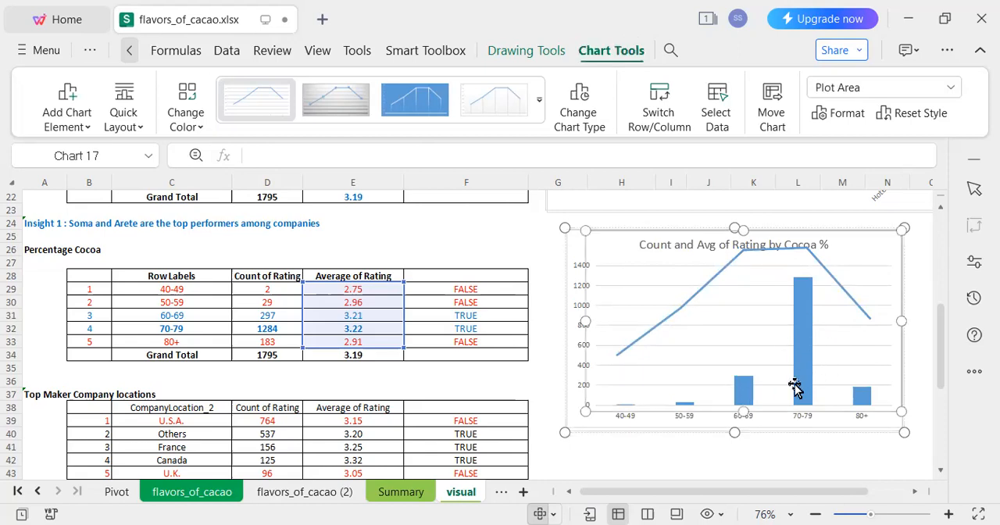
left_click_drag(897, 410, 891, 367)
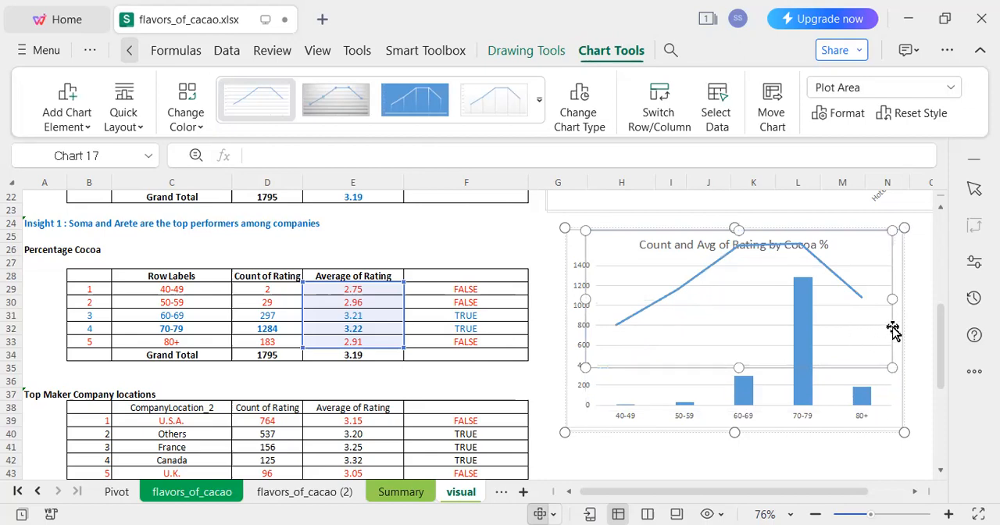
left_click_drag(892, 299, 901, 298)
left_click_drag(585, 299, 569, 299)
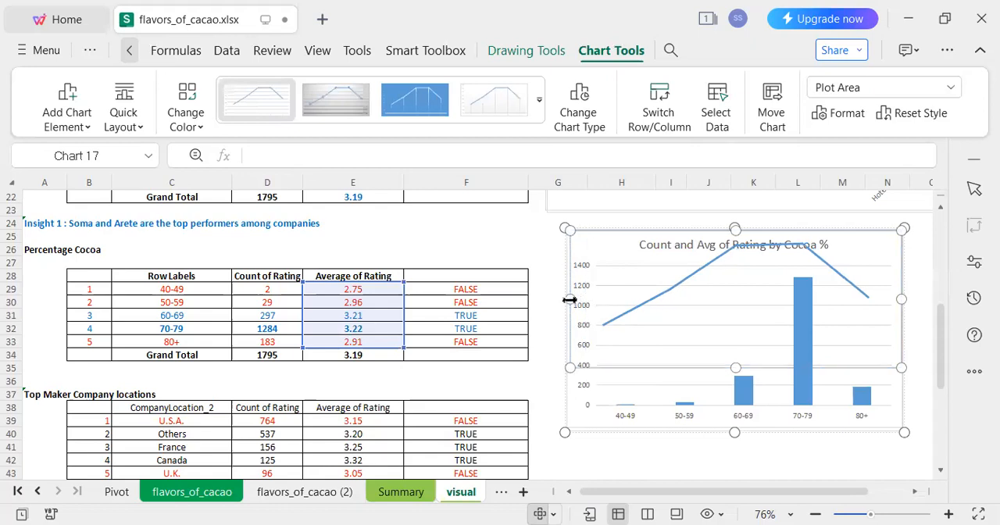
Shift the overlaid line chart down so the line sits below the Count and Avg of Rating by Cocoa % title.
left_click(710, 373)
left_click_drag(711, 374, 711, 401)
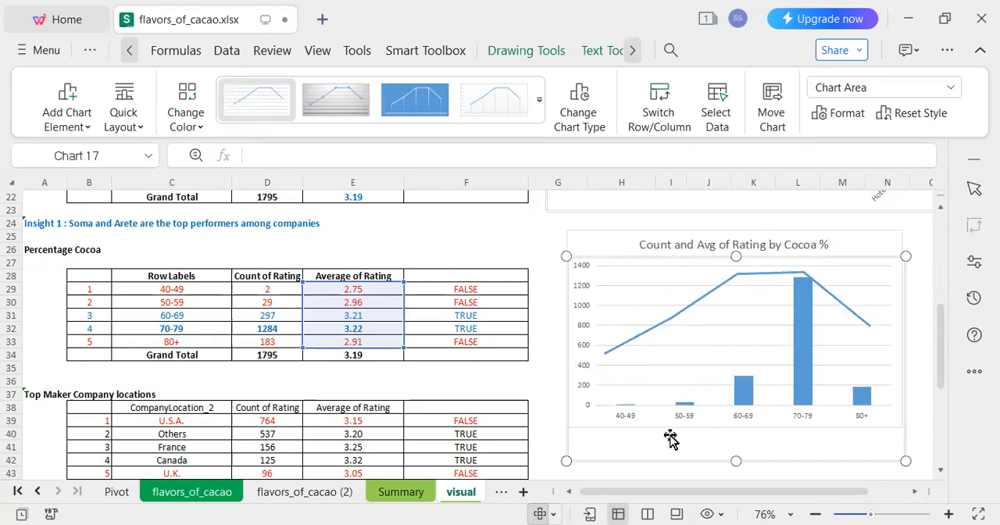
left_click(541, 398)
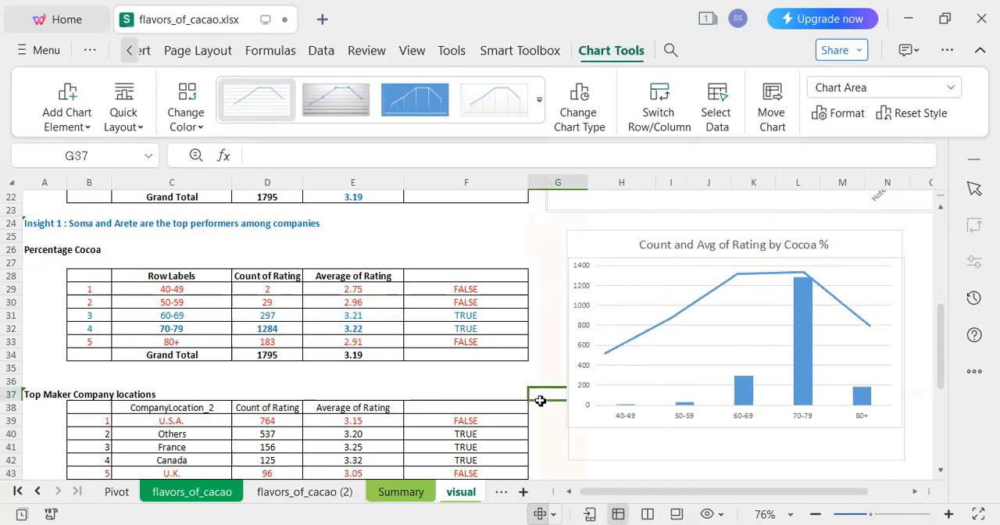
Add data labels to the average rating line.
left_click(651, 332)
left_click(651, 332)
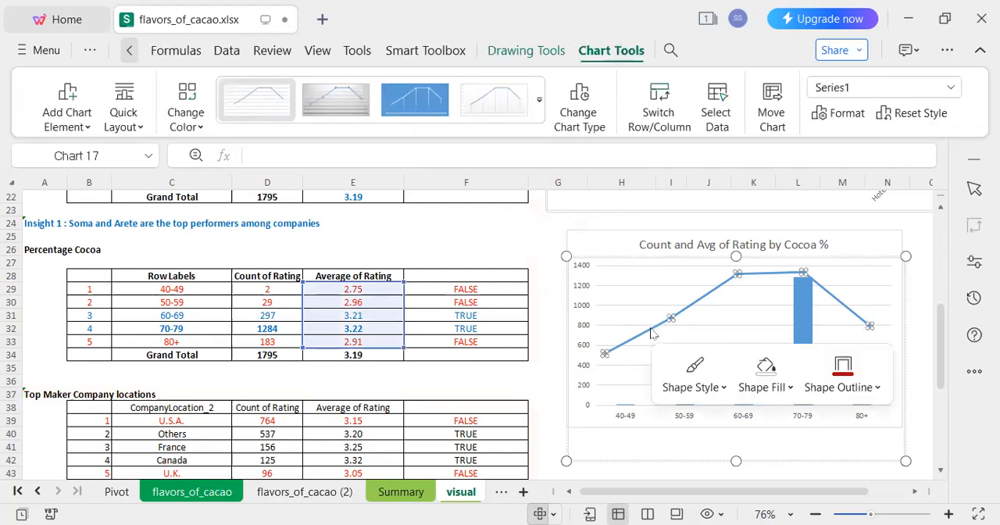
left_click(730, 249)
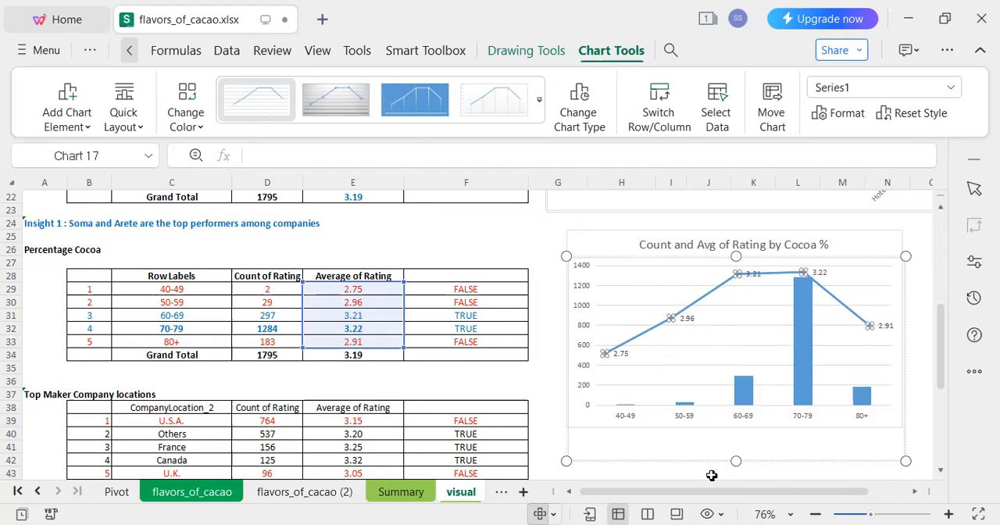
left_click(669, 472)
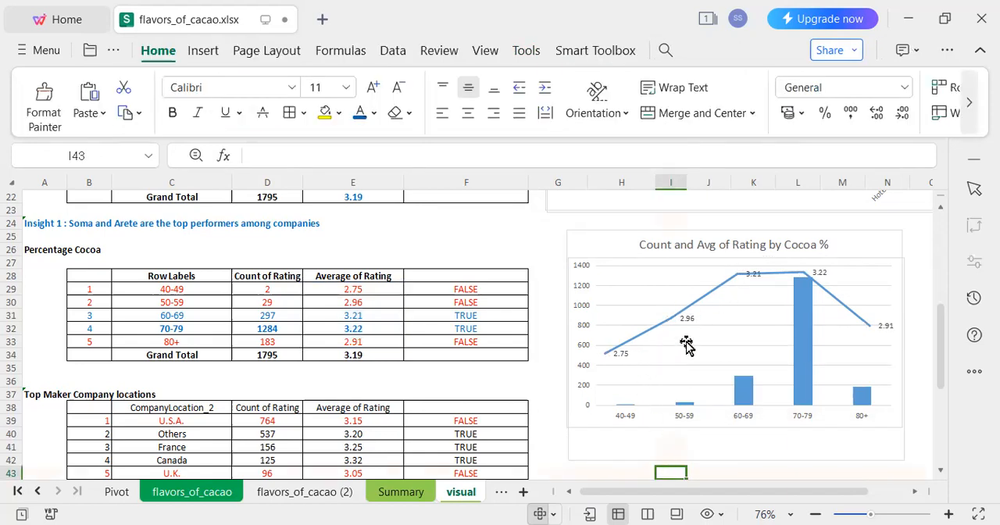
Move the third point's data label on the average rating line to just below the line.
left_click(757, 277)
left_click(756, 277)
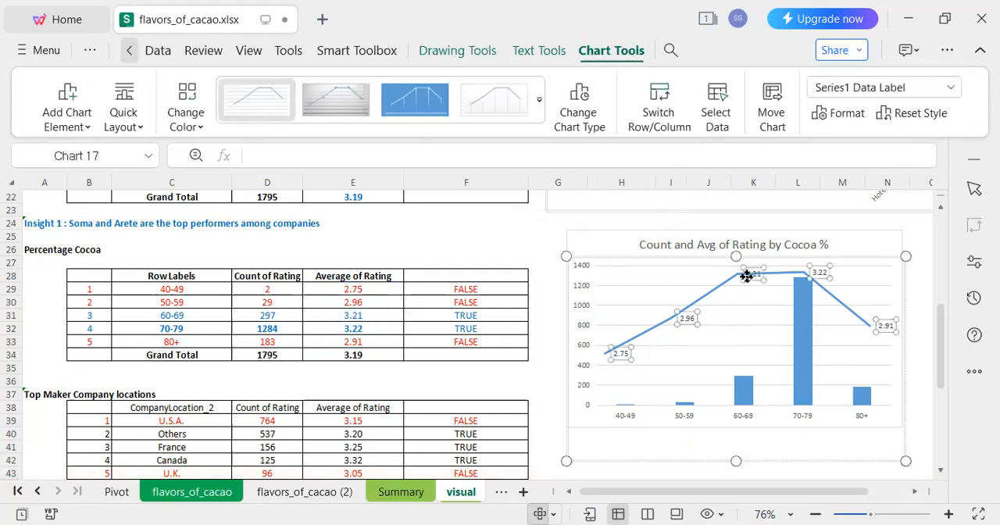
left_click_drag(754, 280, 750, 304)
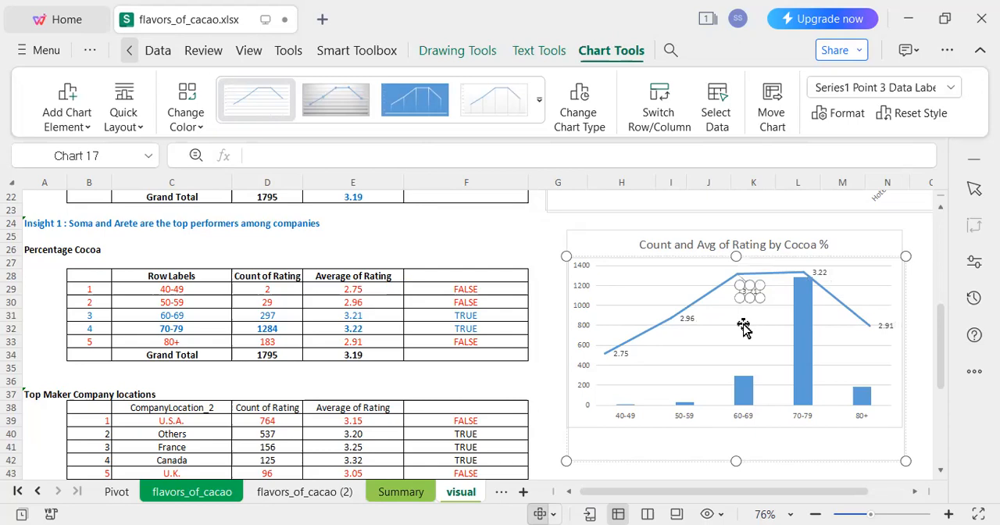
left_click(743, 328)
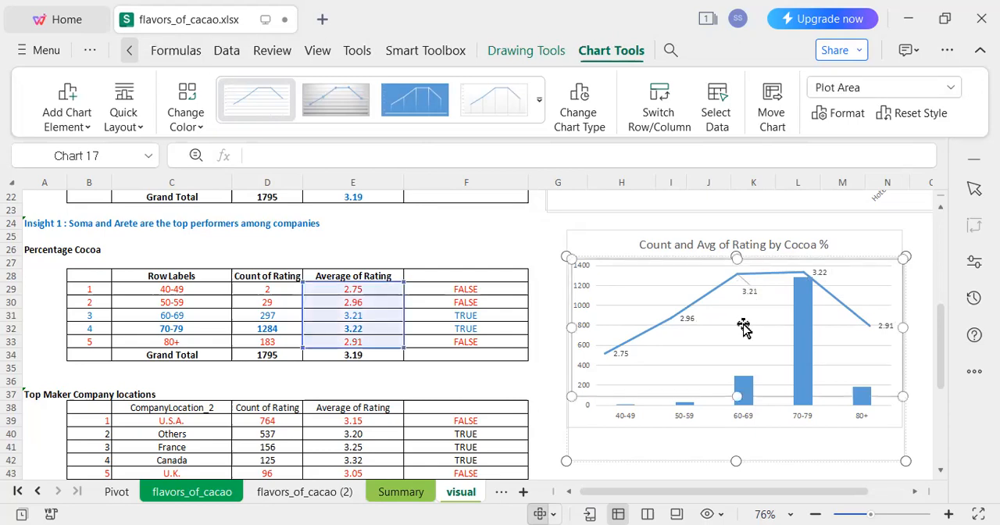
left_click(674, 472)
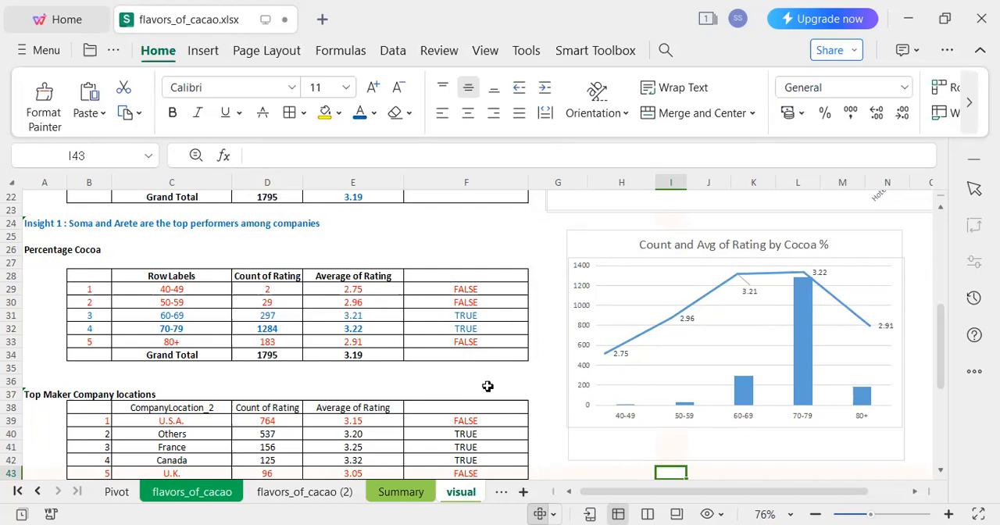
Insert an empty row above the Top Maker Company locations heading.
left_click(37, 368)
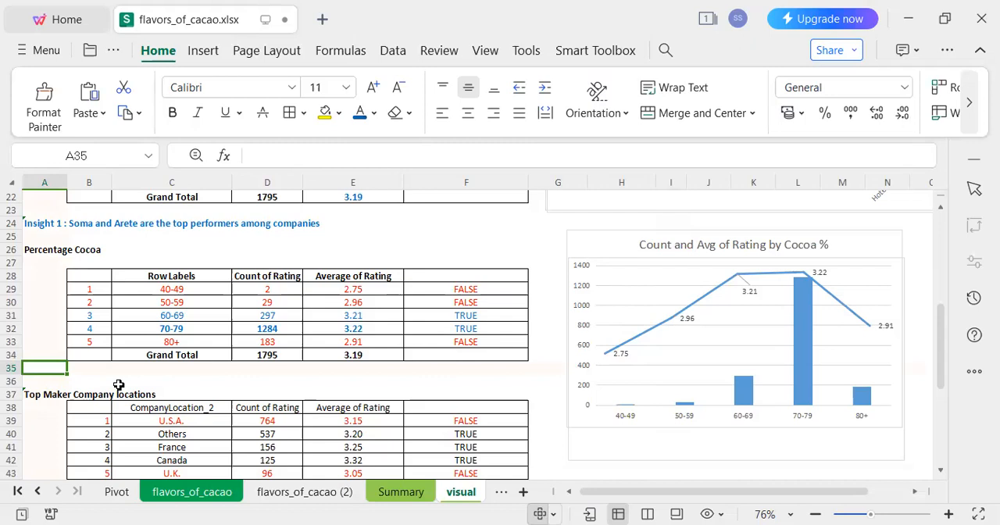
left_click_drag(34, 382, 470, 386)
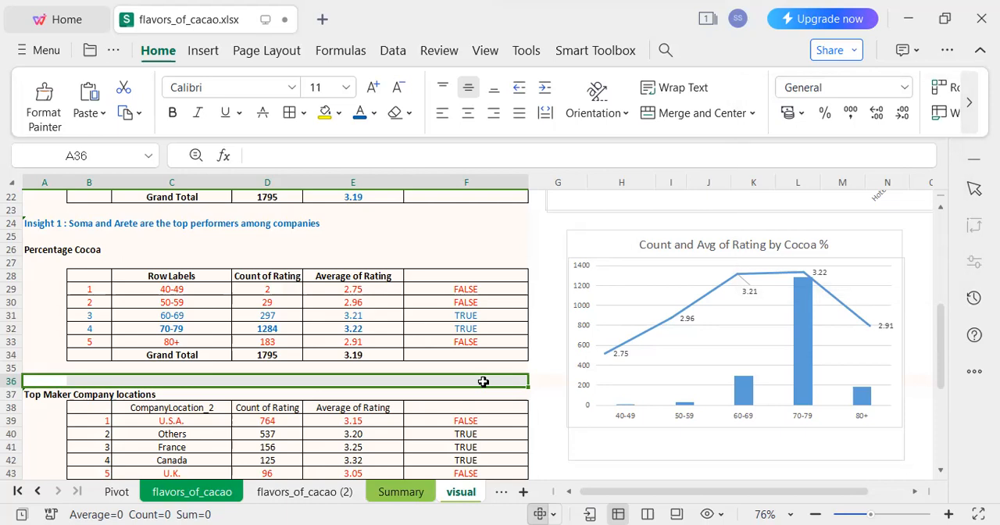
key("ctrl+shift+plus")
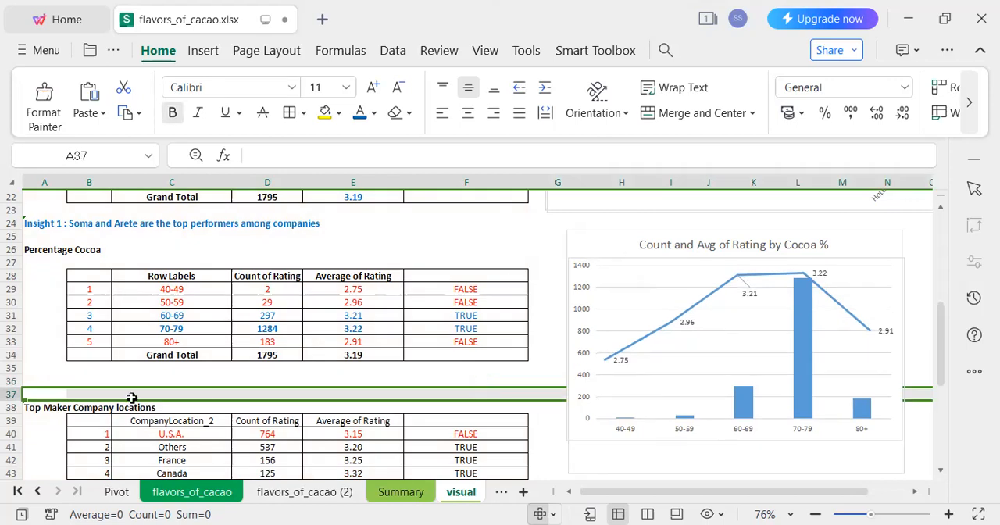
Enter "Insight 2: The preferred Cocoa % lies between 60 - 79 %" in cell A36.
left_click(63, 380)
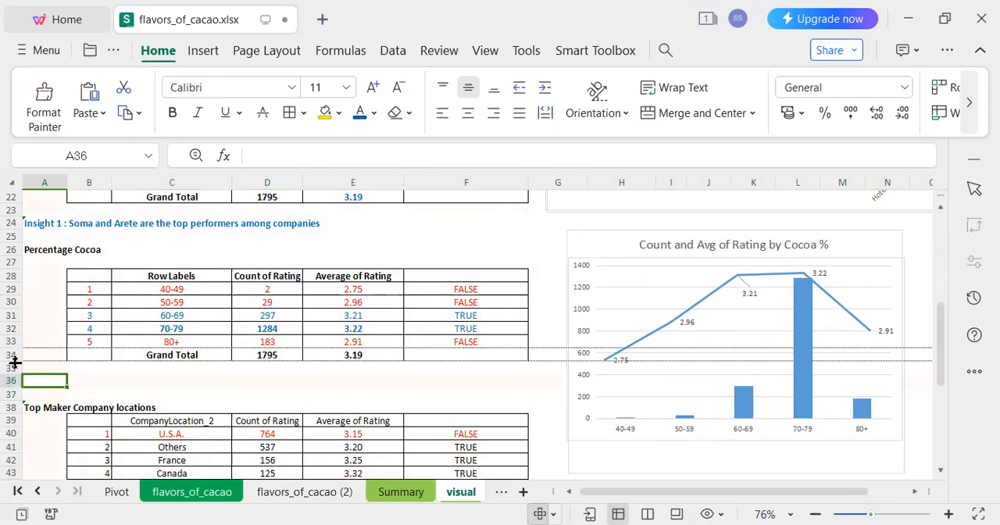
key("alt+Down")
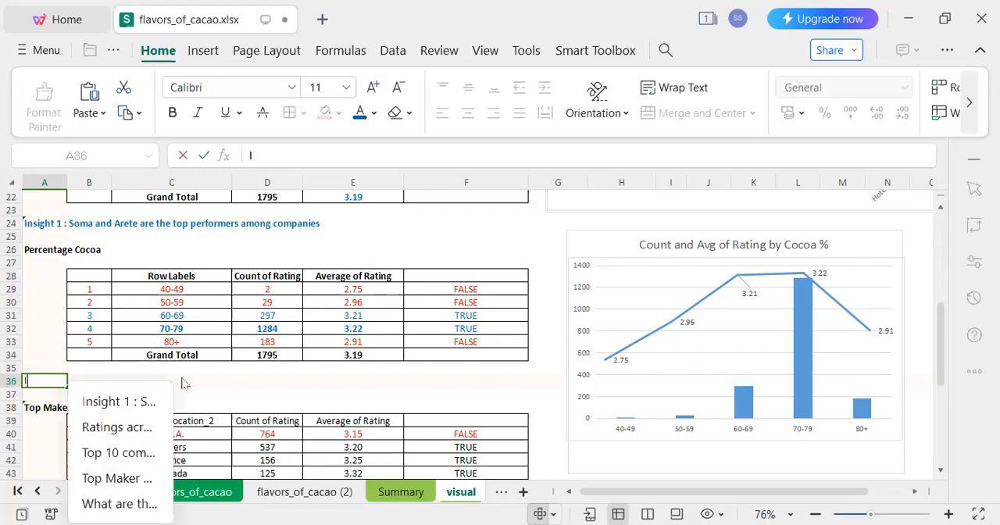
type("Insight 2:")
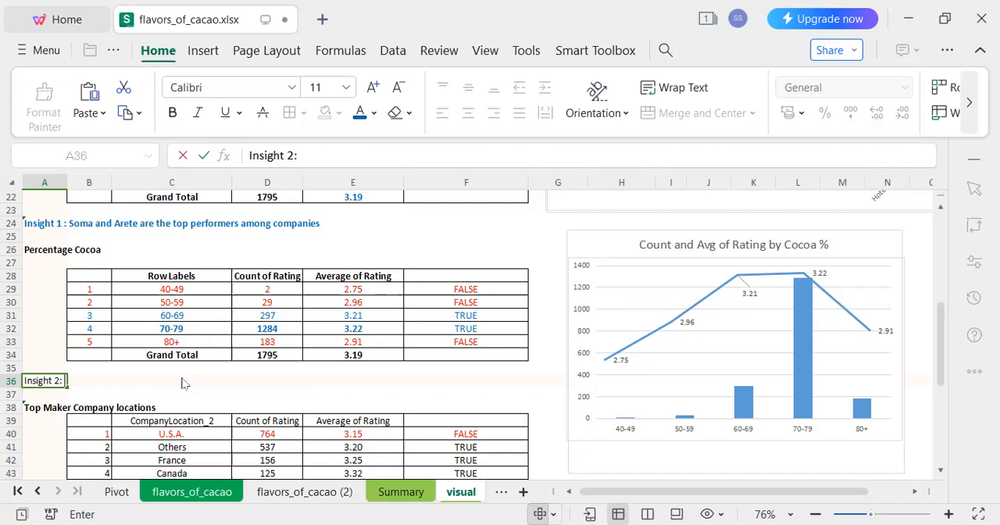
type("The")
type(" Ratin")
key("BackSpace")
key("BackSpace")
key("BackSpace")
key("BackSpace")
key("BackSpace")
type("preferred ")
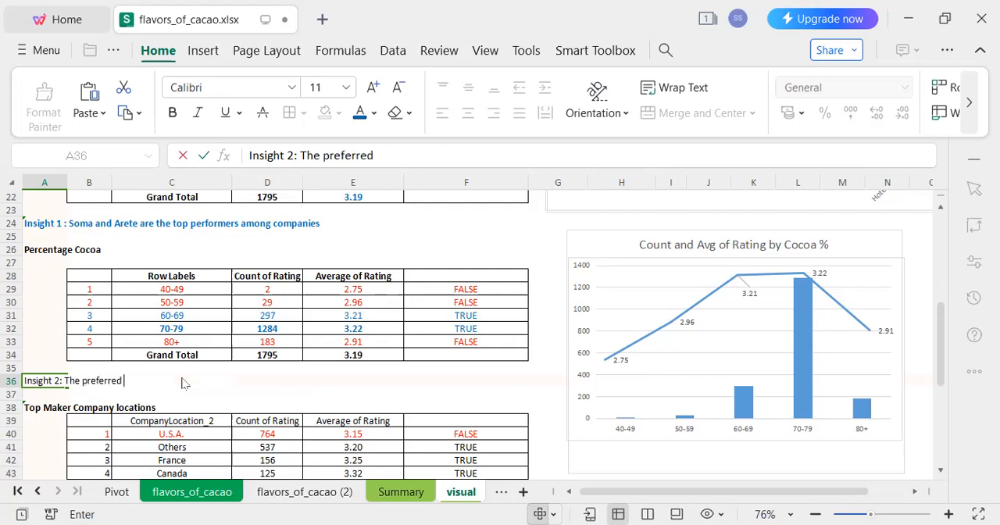
type("Cocoa % lies bete")
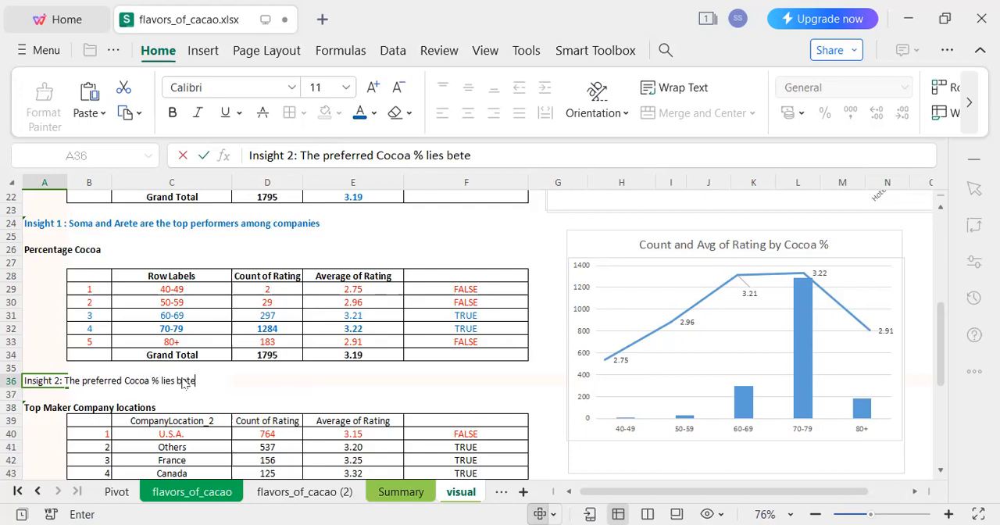
key("BackSpace")
type("ween 60 -")
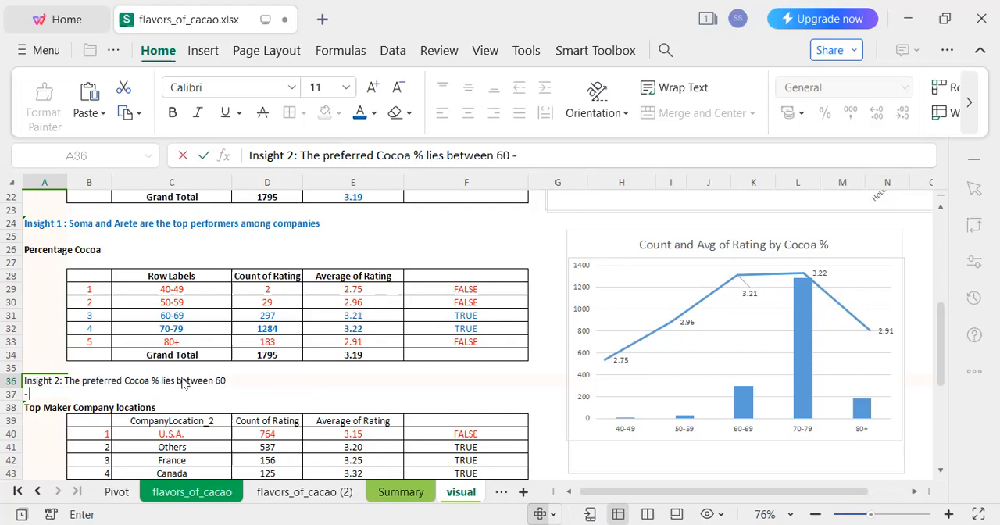
type(" 79 %")
key("Return")
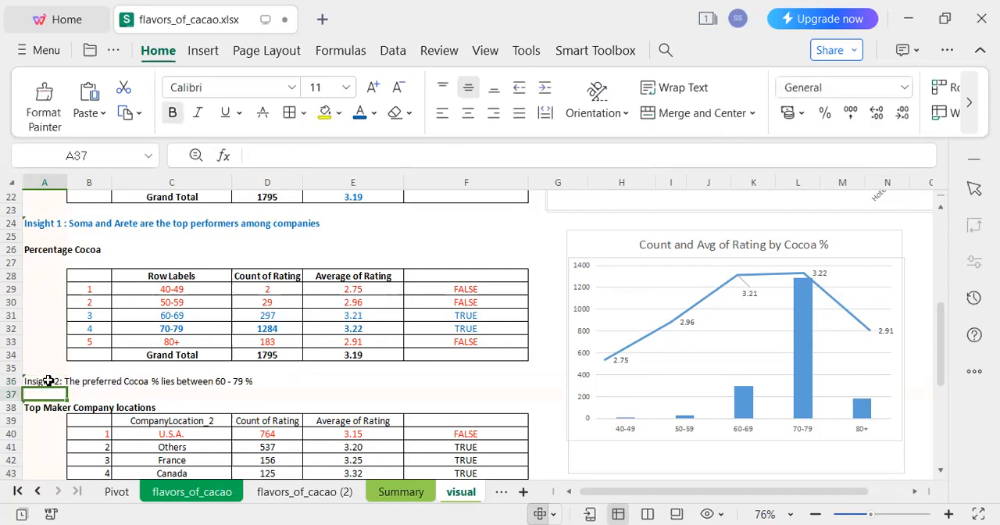
Format the Insight 2 text in A36:F36 with blue font color and bold, matching Insight 1.
left_click_drag(49, 380, 204, 382)
left_click_drag(289, 393, 492, 380)
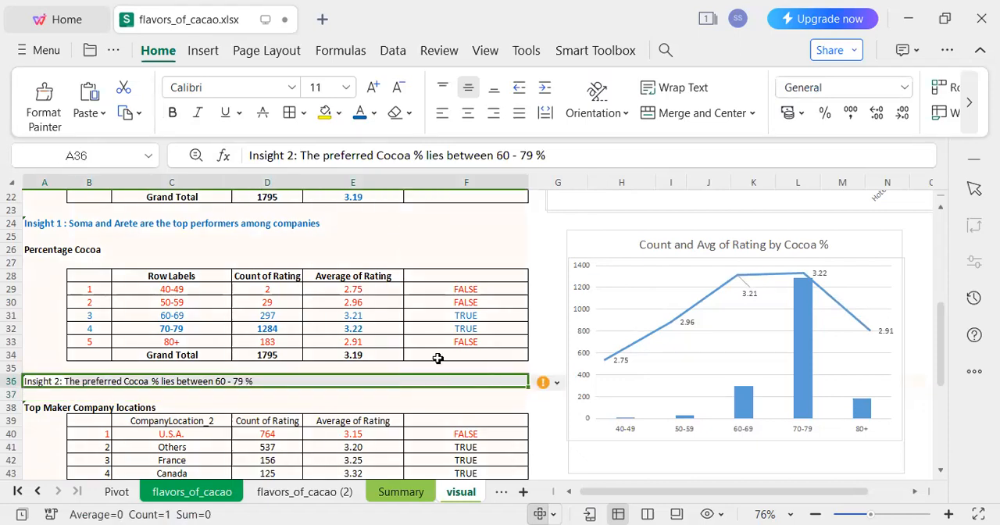
left_click(359, 111)
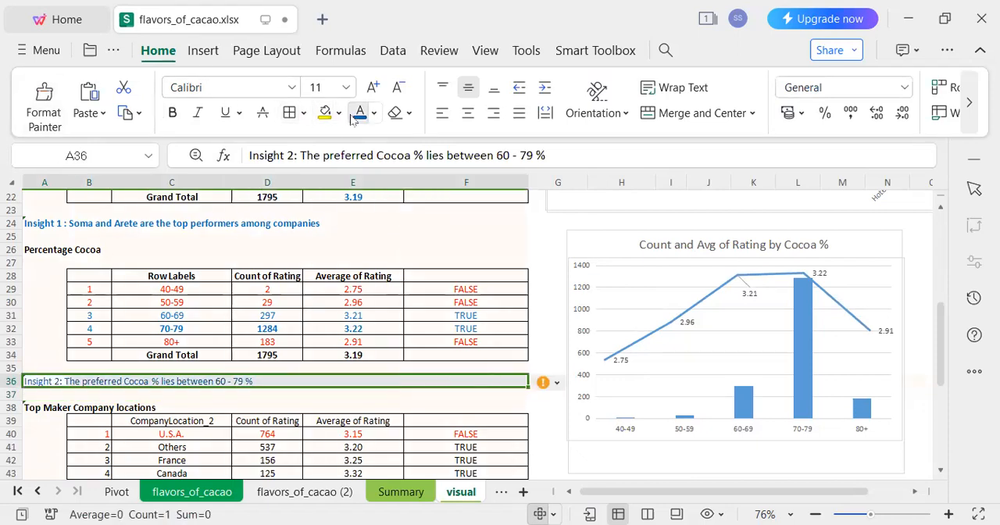
left_click(171, 112)
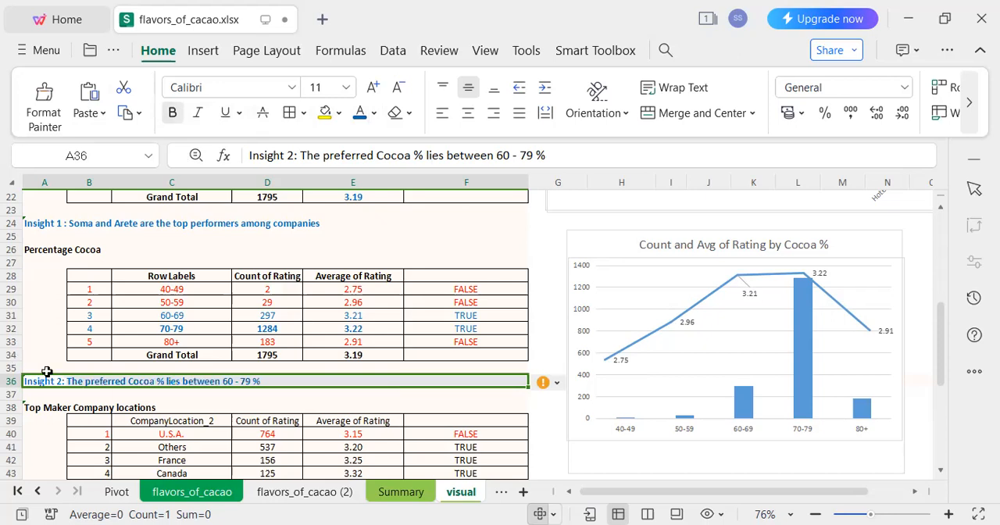
left_click(33, 342)
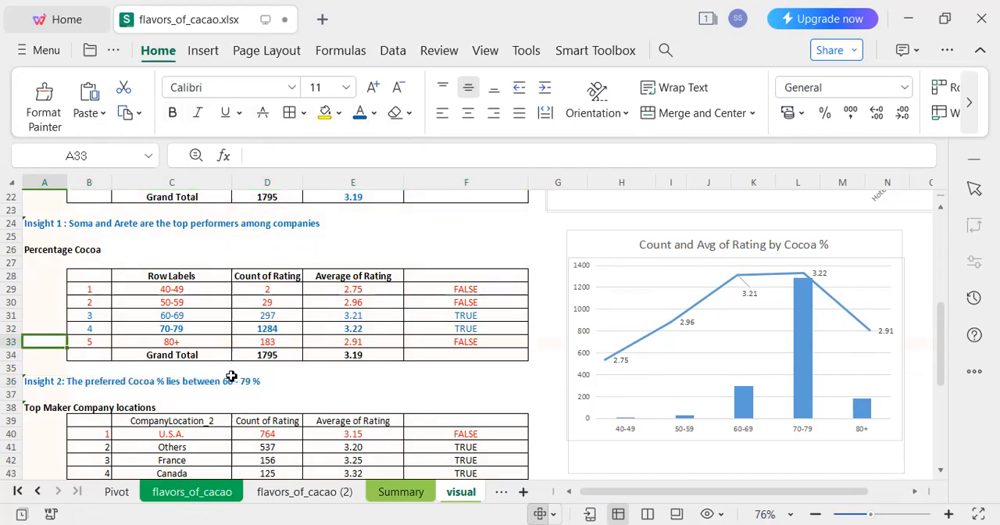
left_click(79, 223)
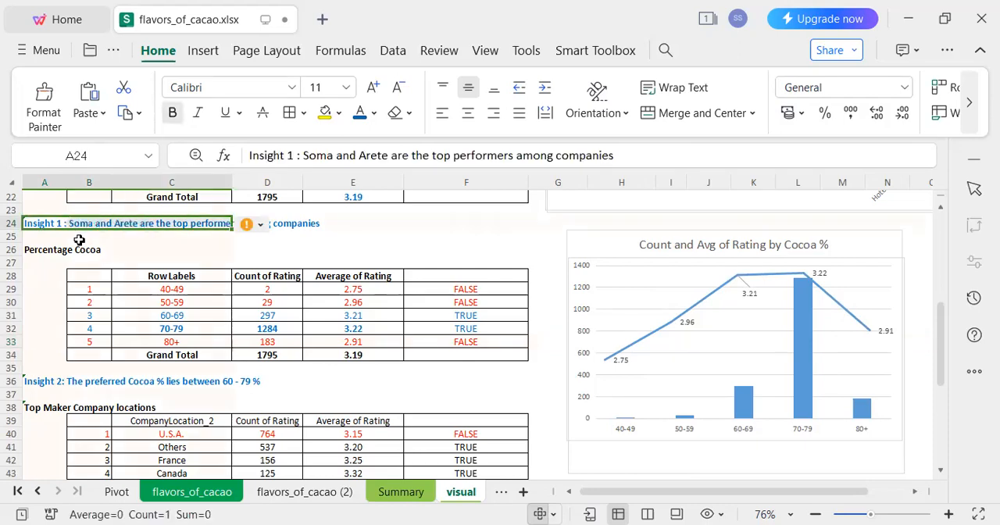
Copy the Insight 1 text from the visual sheet into cell B15 of the Summary sheet.
key("ctrl+c")
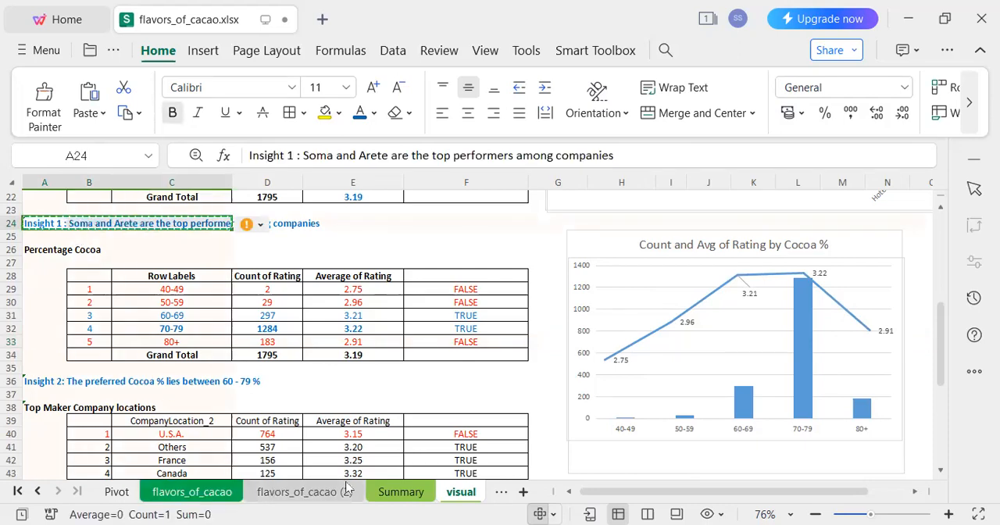
left_click(400, 491)
left_click(105, 447)
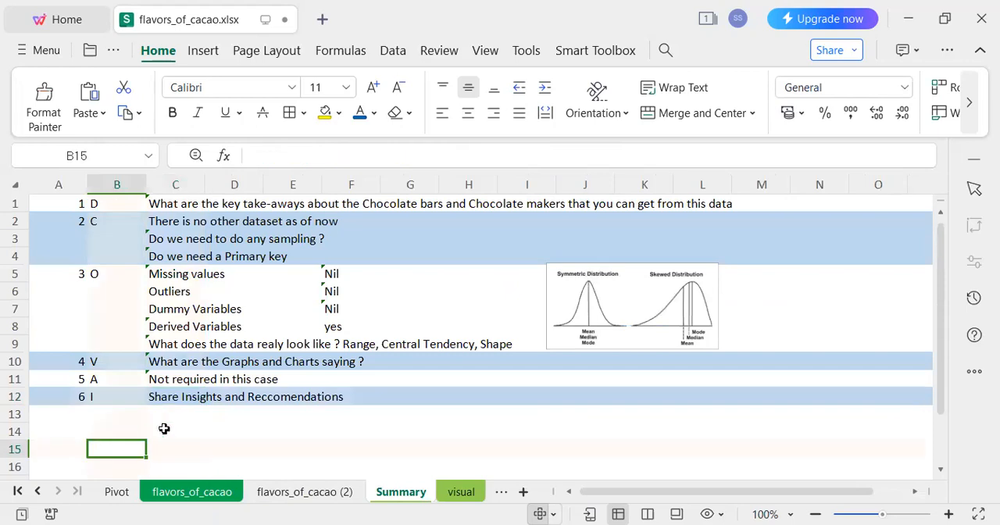
key("ctrl+v")
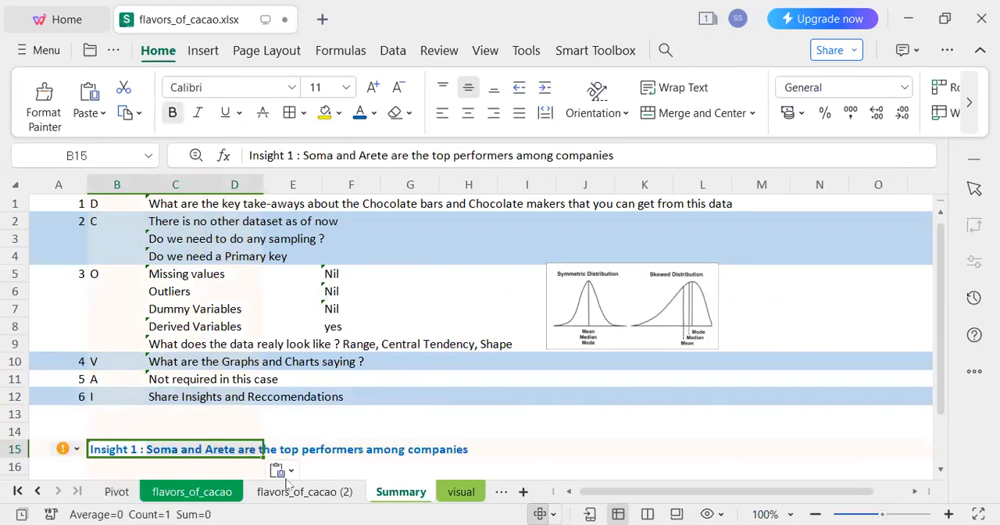
Copy the Insight 2 text in row 36 of the visual sheet into cell B16 of the Summary sheet.
left_click(461, 491)
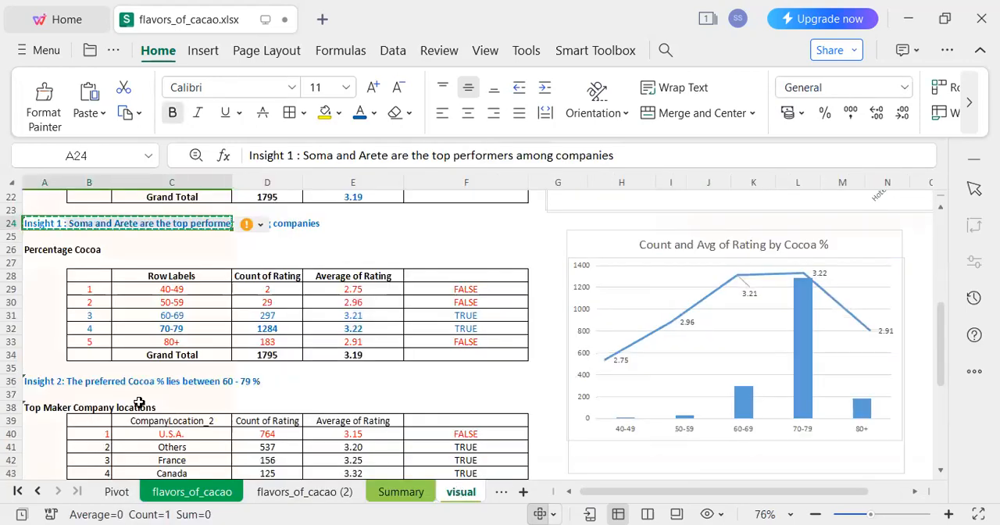
left_click(36, 381)
left_click_drag(36, 381, 291, 381)
key("ctrl+c")
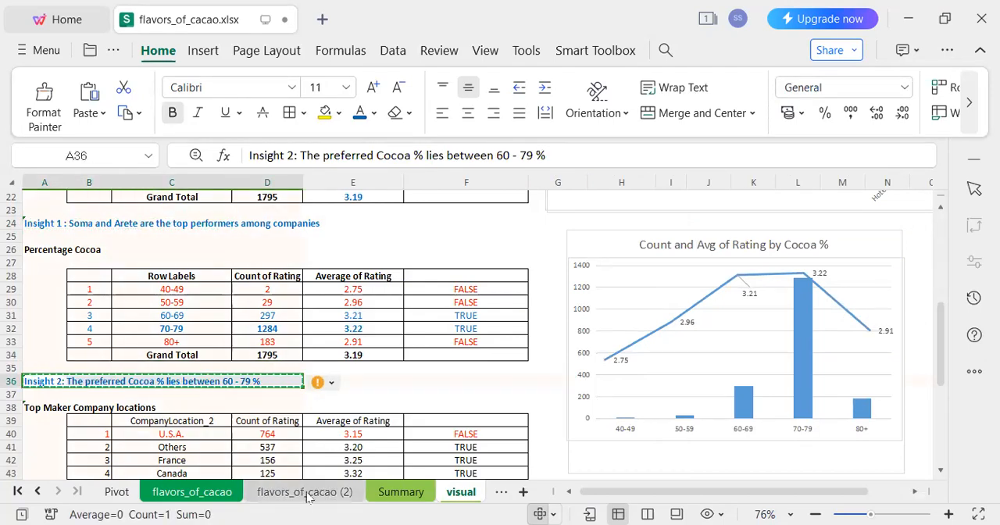
left_click(400, 491)
left_click(104, 467)
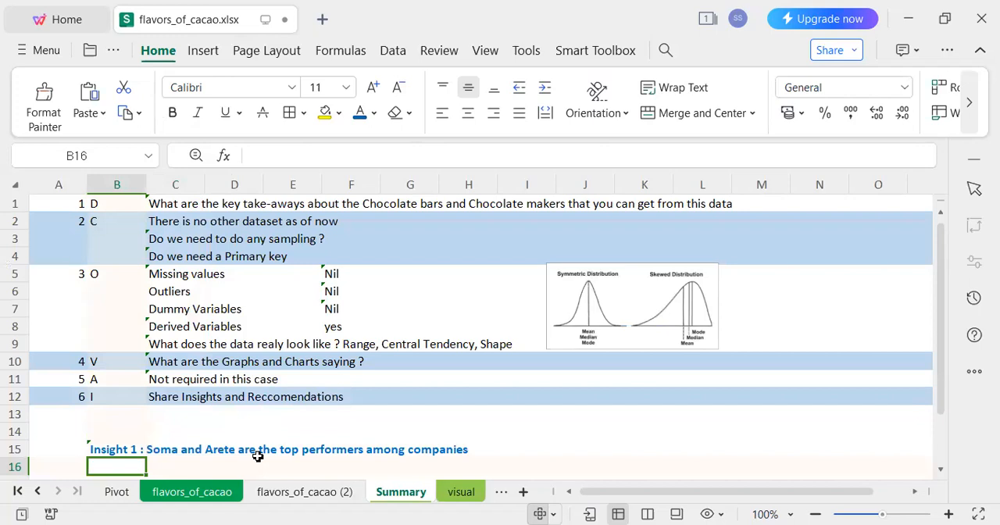
key("ctrl+v")
left_click(286, 432)
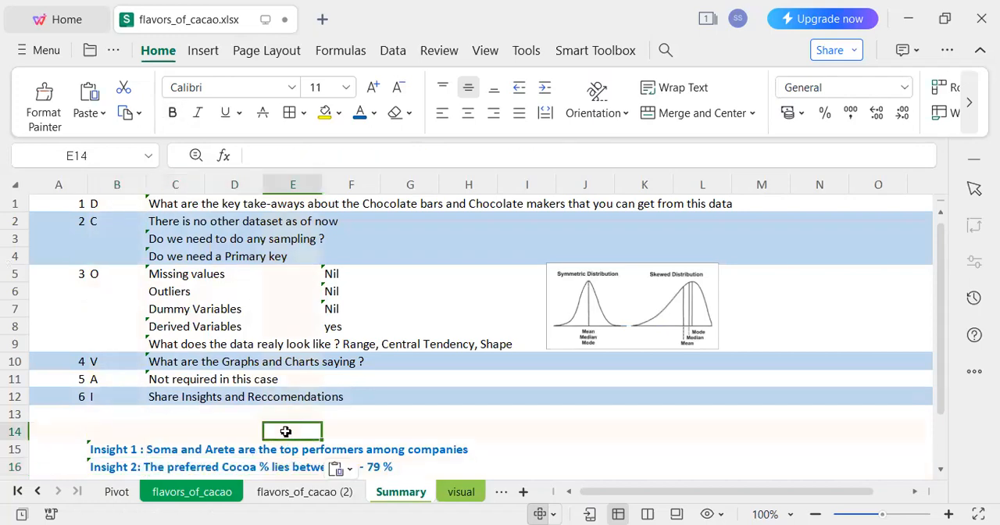